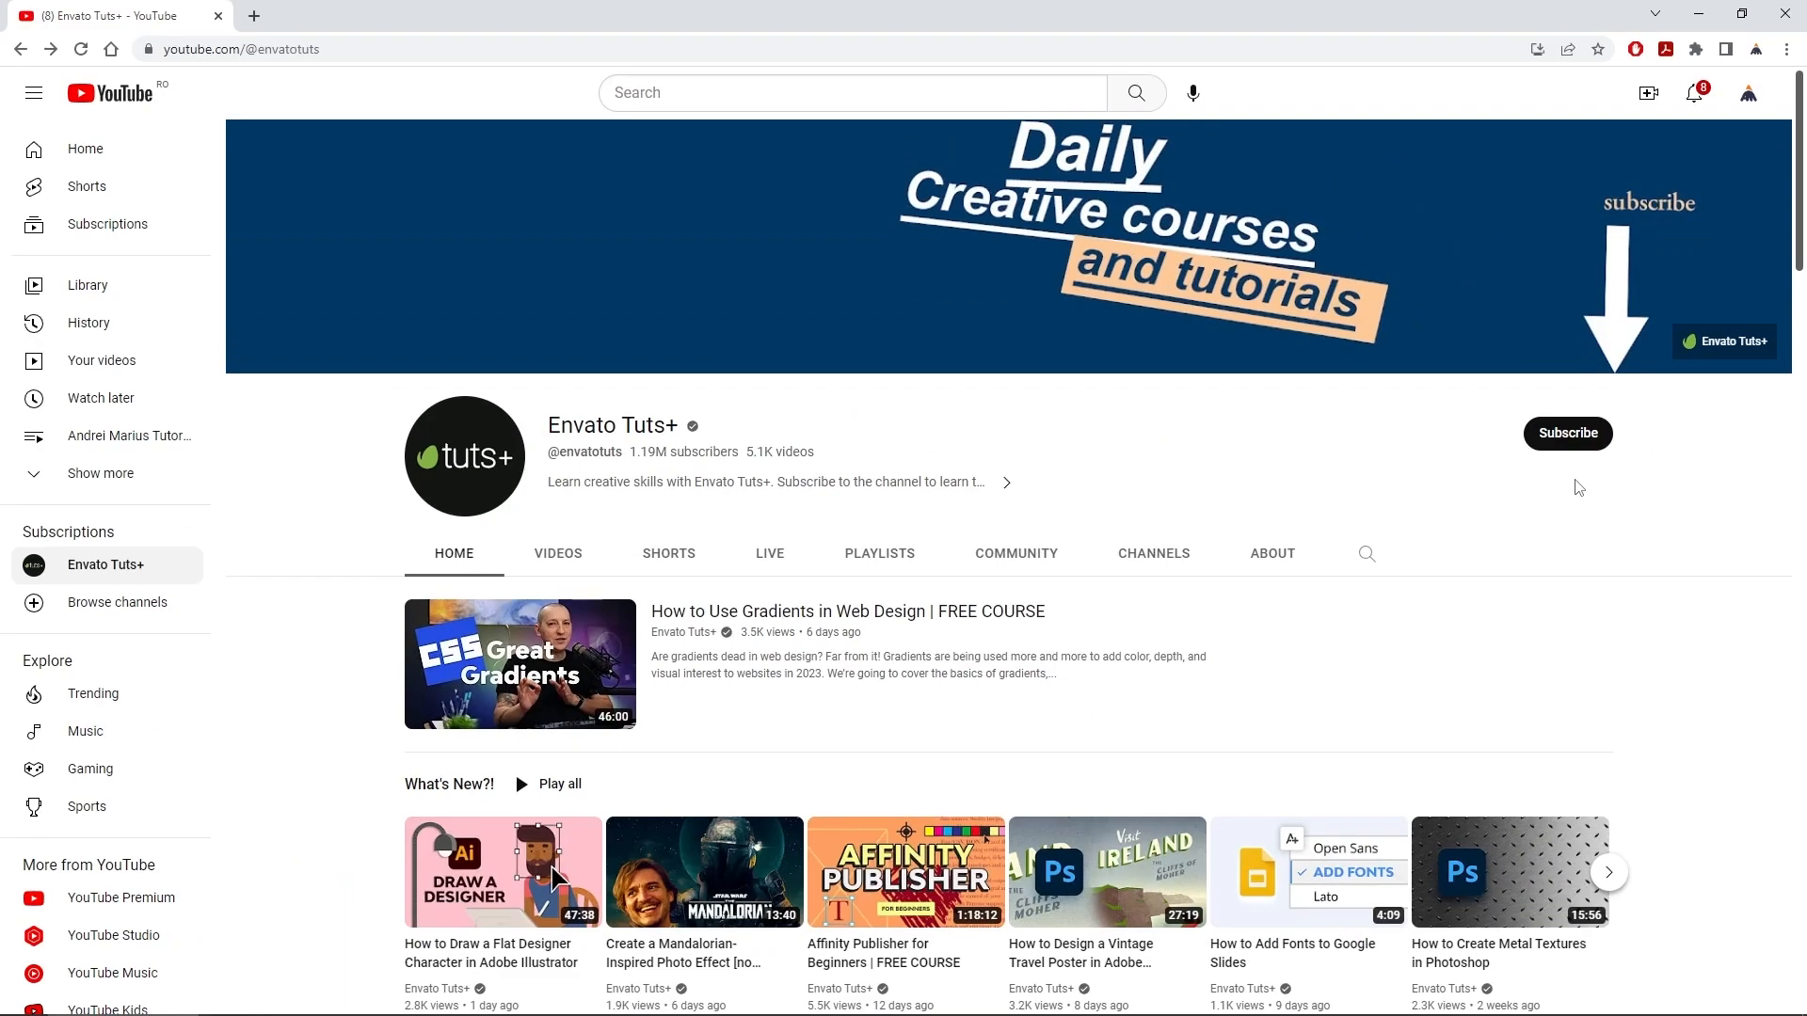
Subscribe to the Envato Tuts+ channel and set its notifications to All
click(1568, 435)
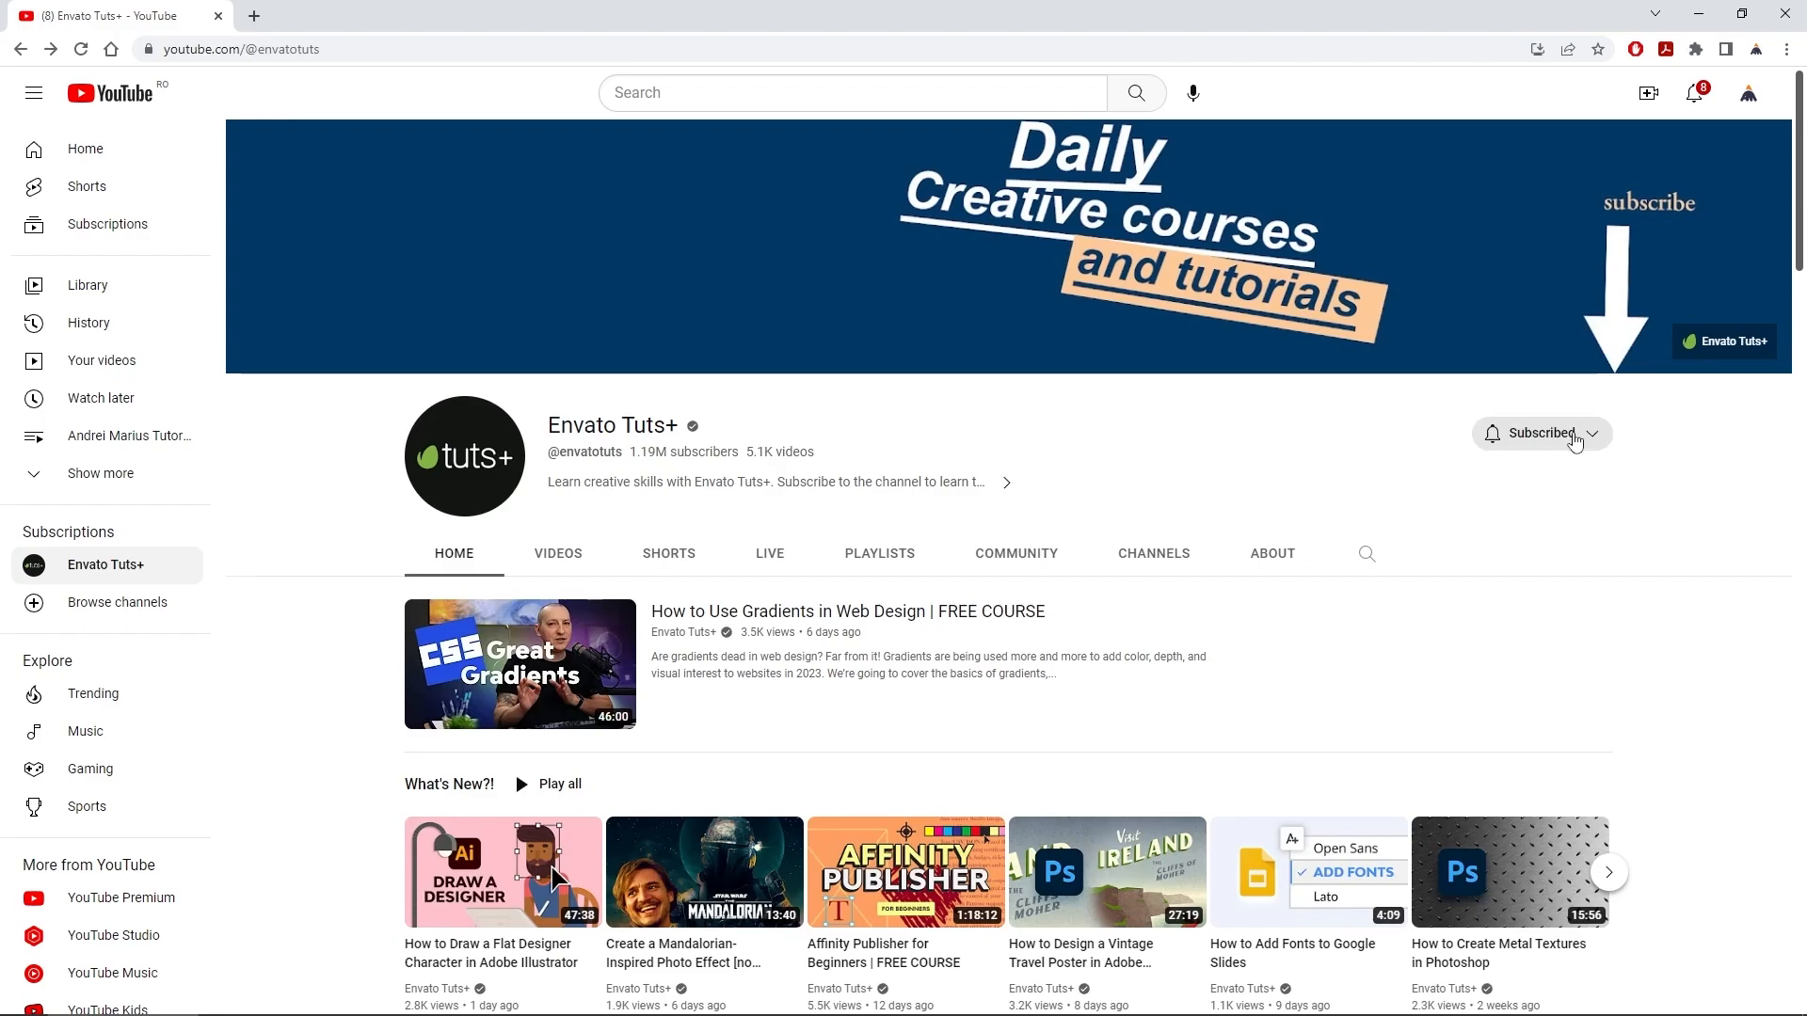
click(1570, 436)
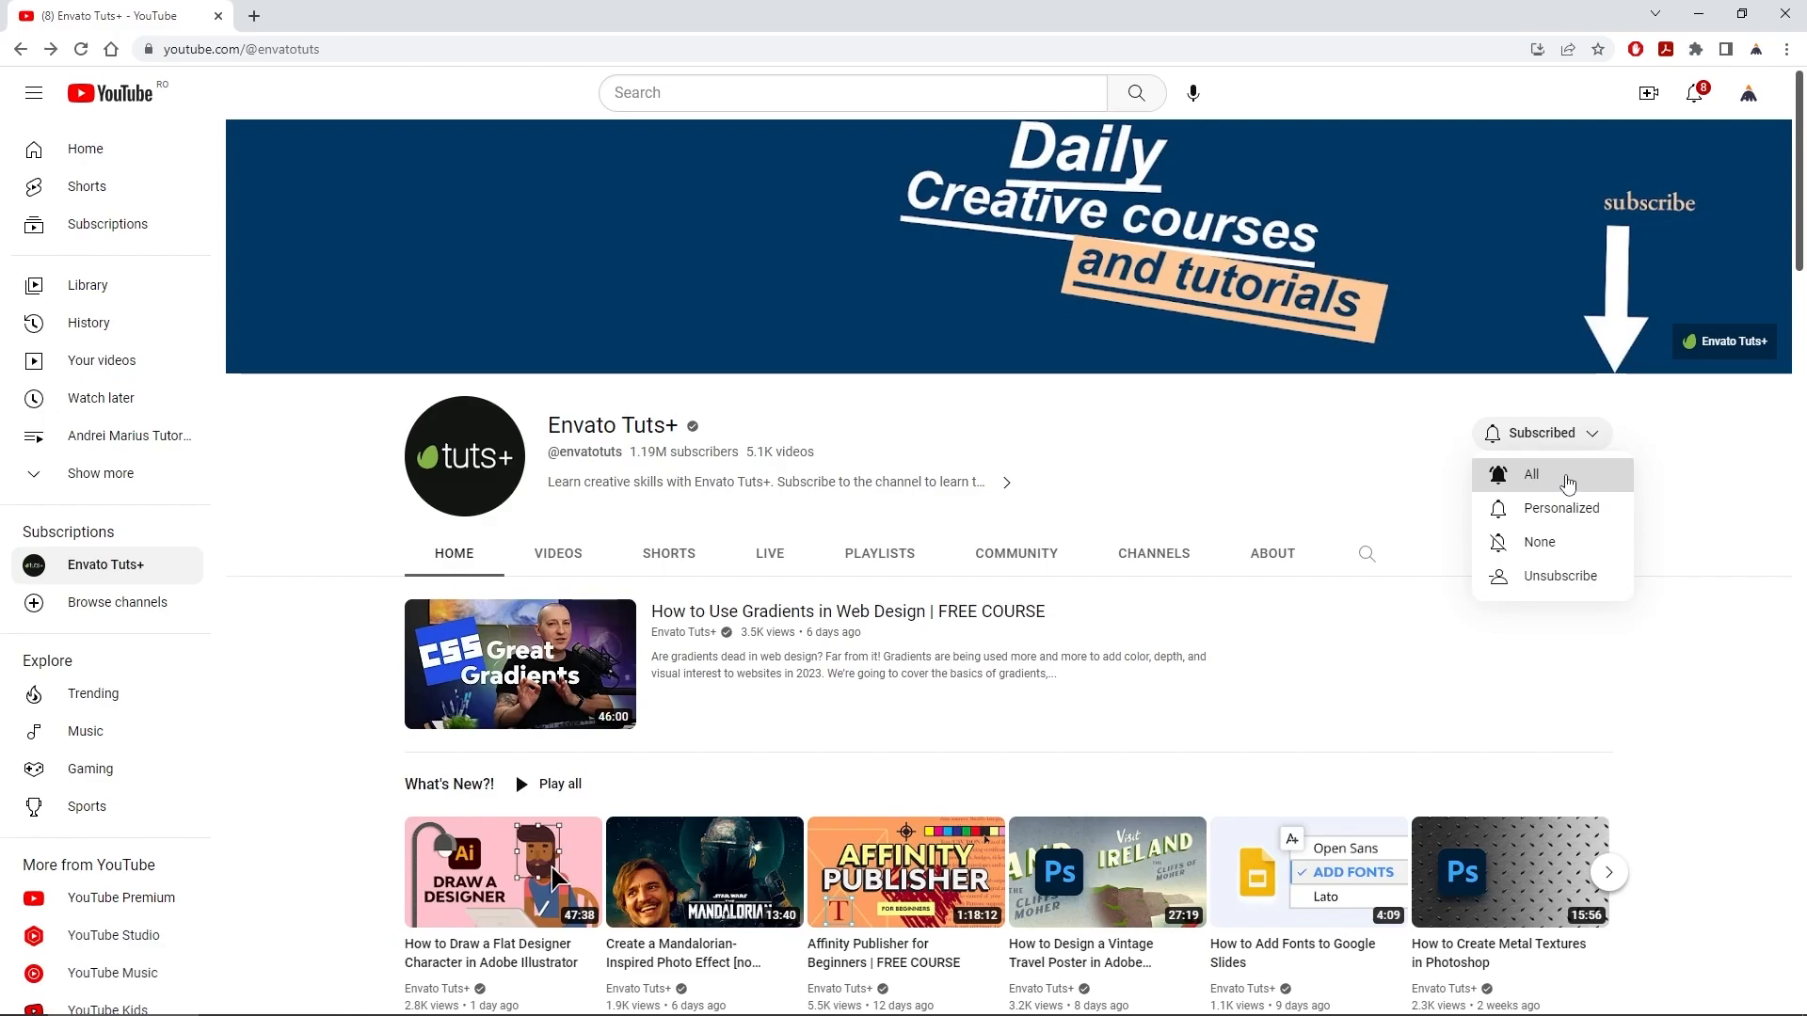
click(1567, 484)
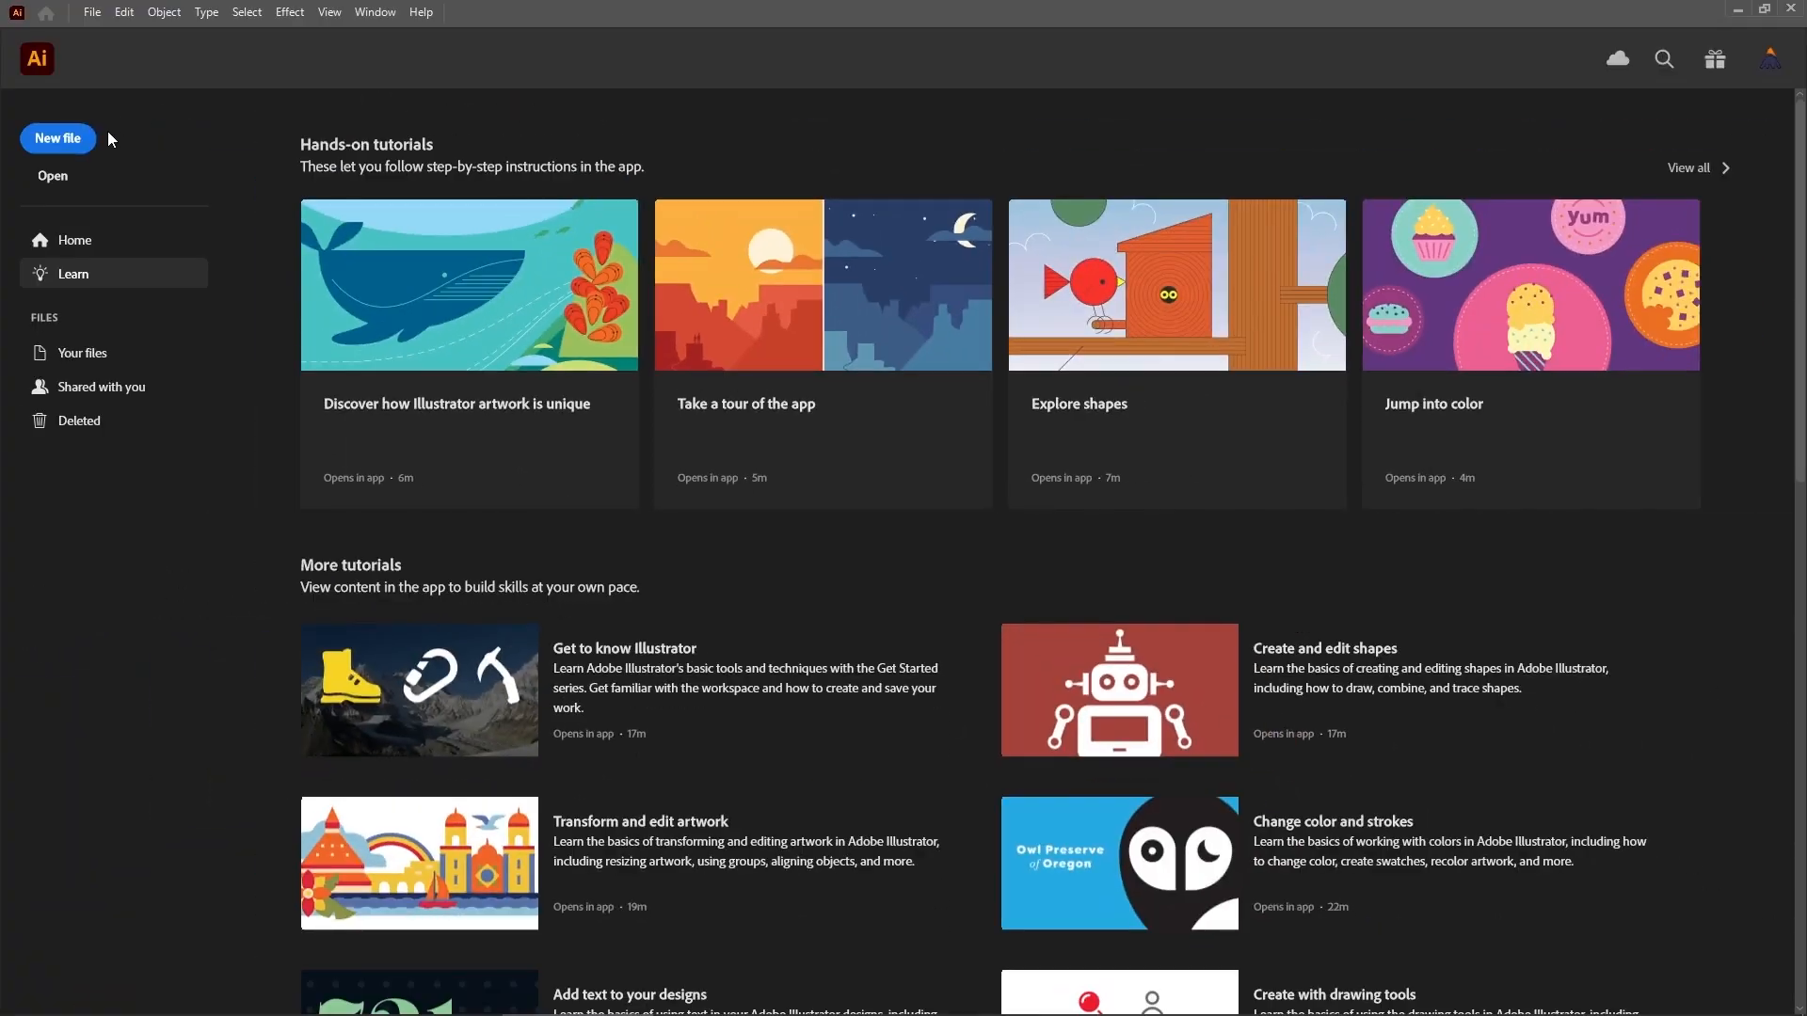
Create a 1000 x 600 px document in RGB Color mode and fit the artboard in the view
click(80, 139)
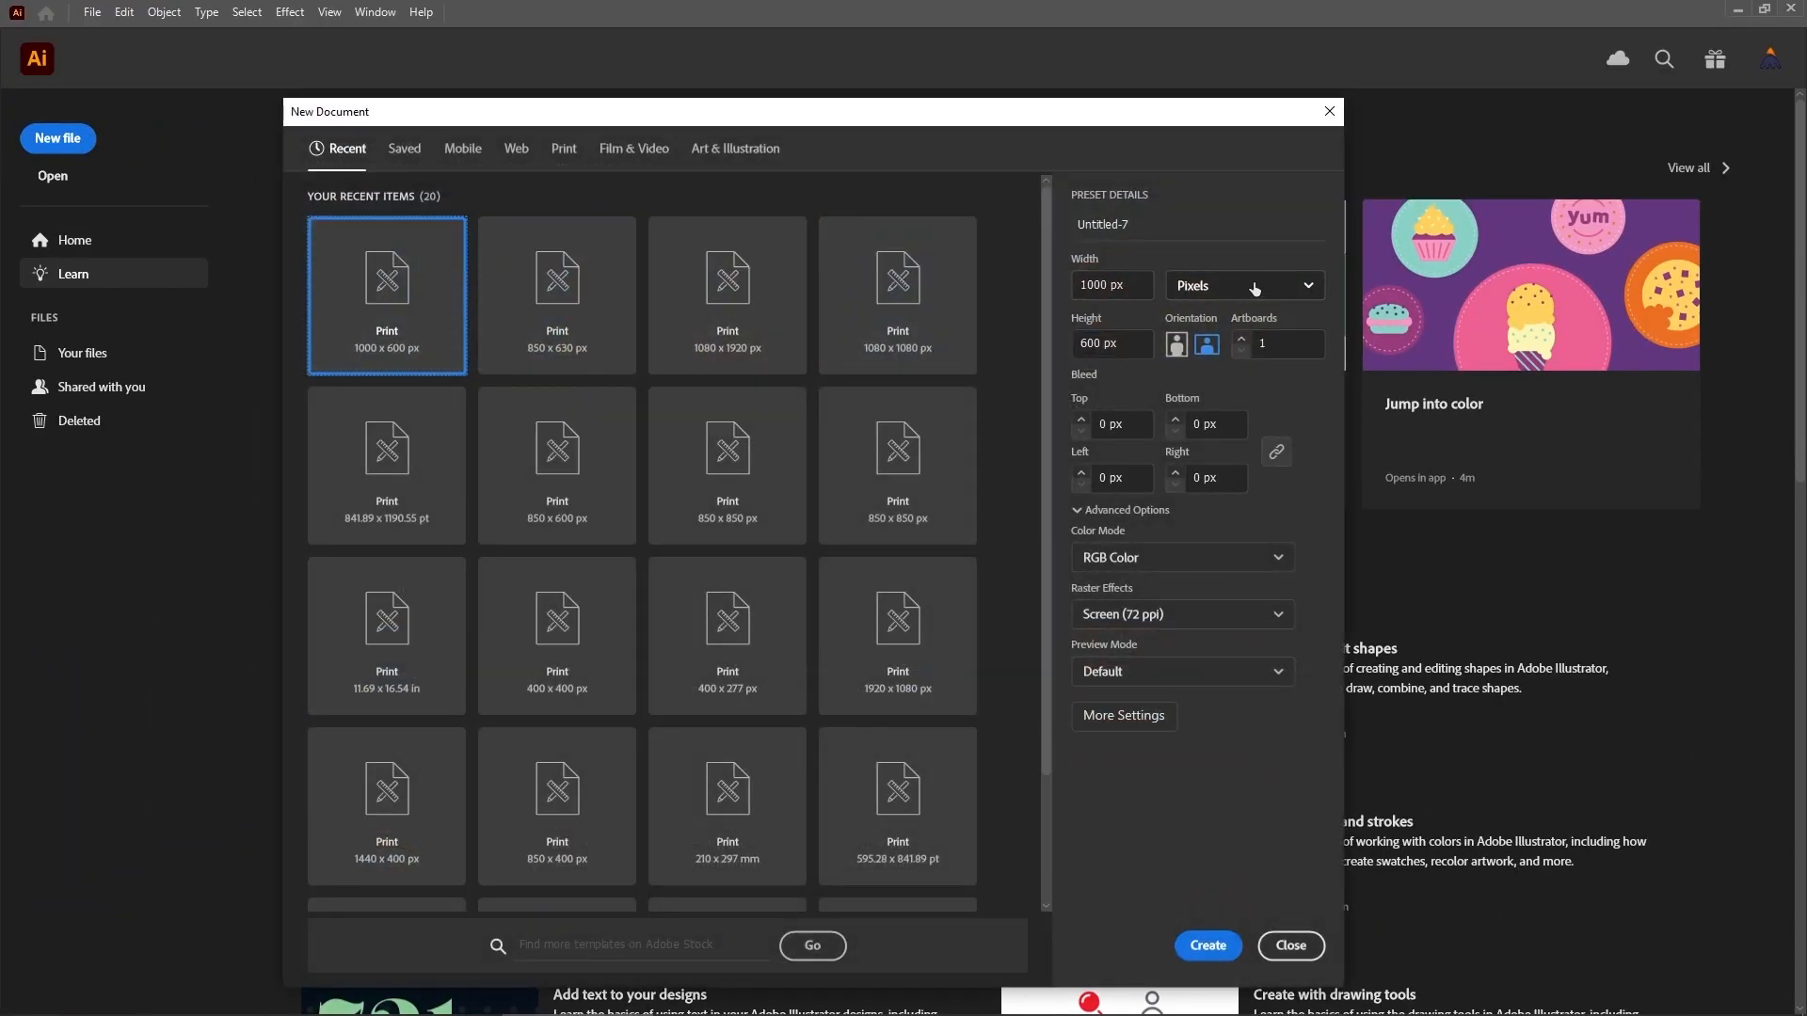
click(1254, 288)
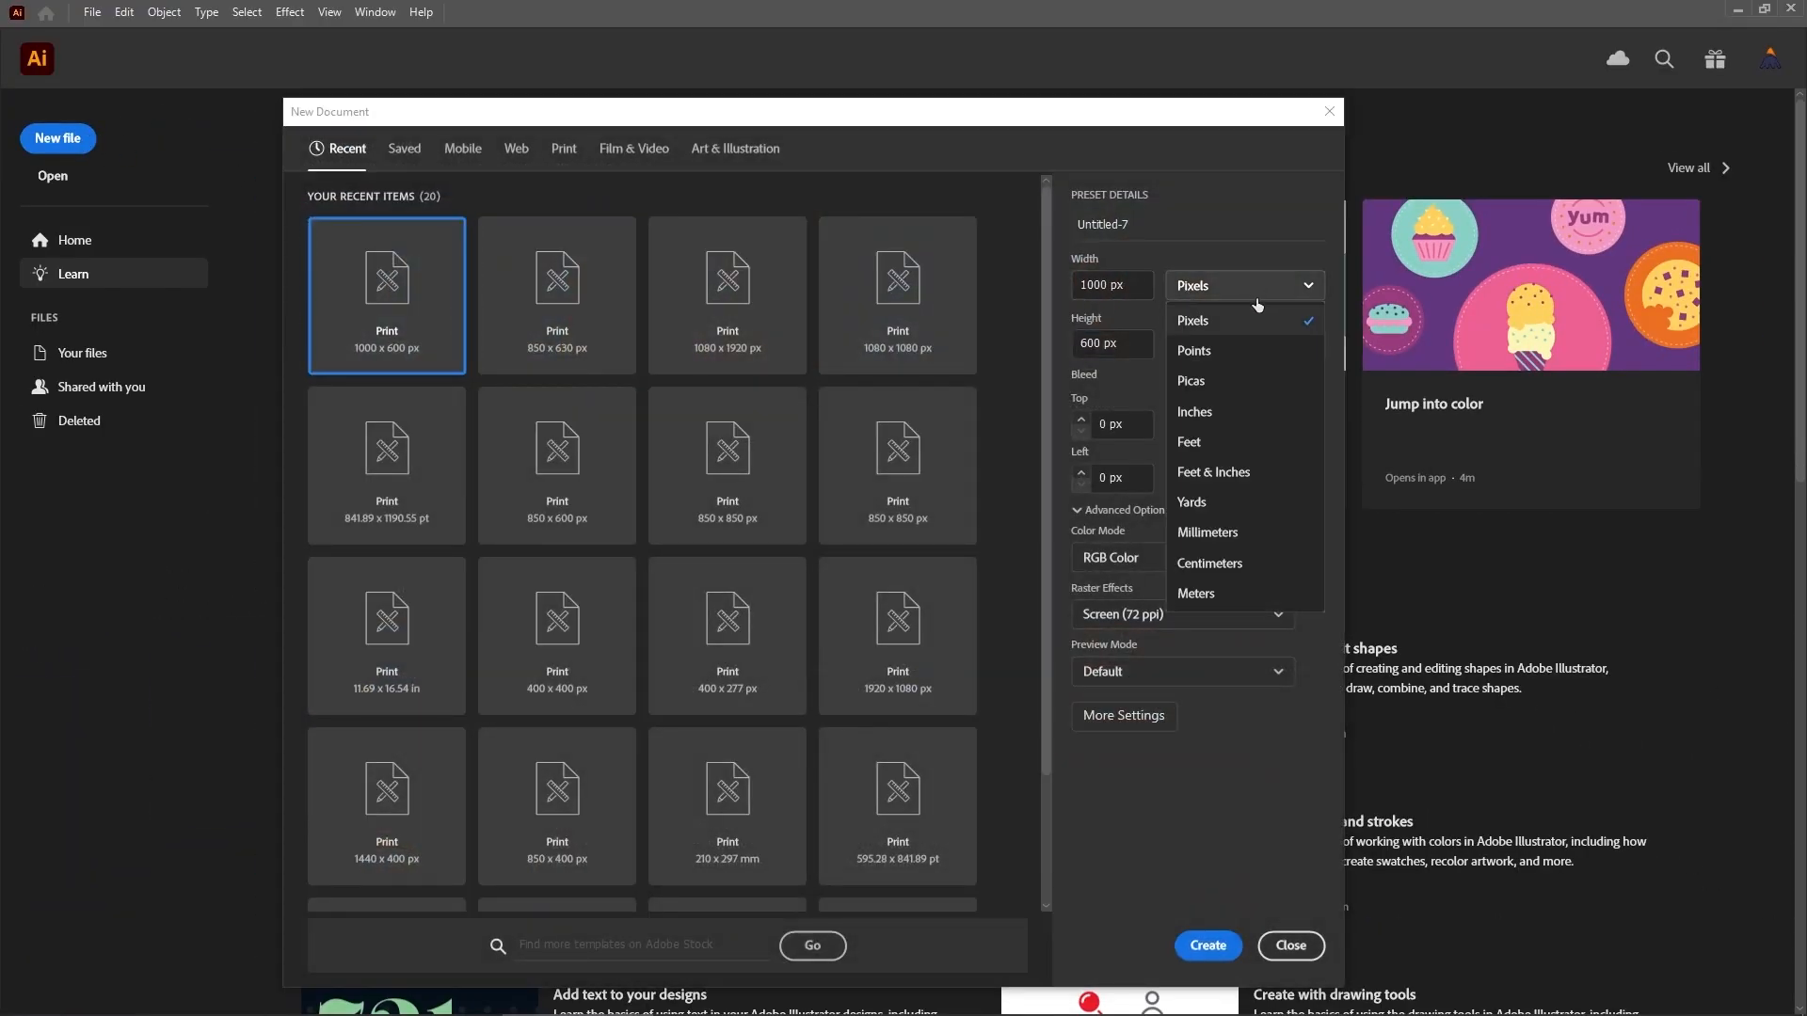
click(1214, 322)
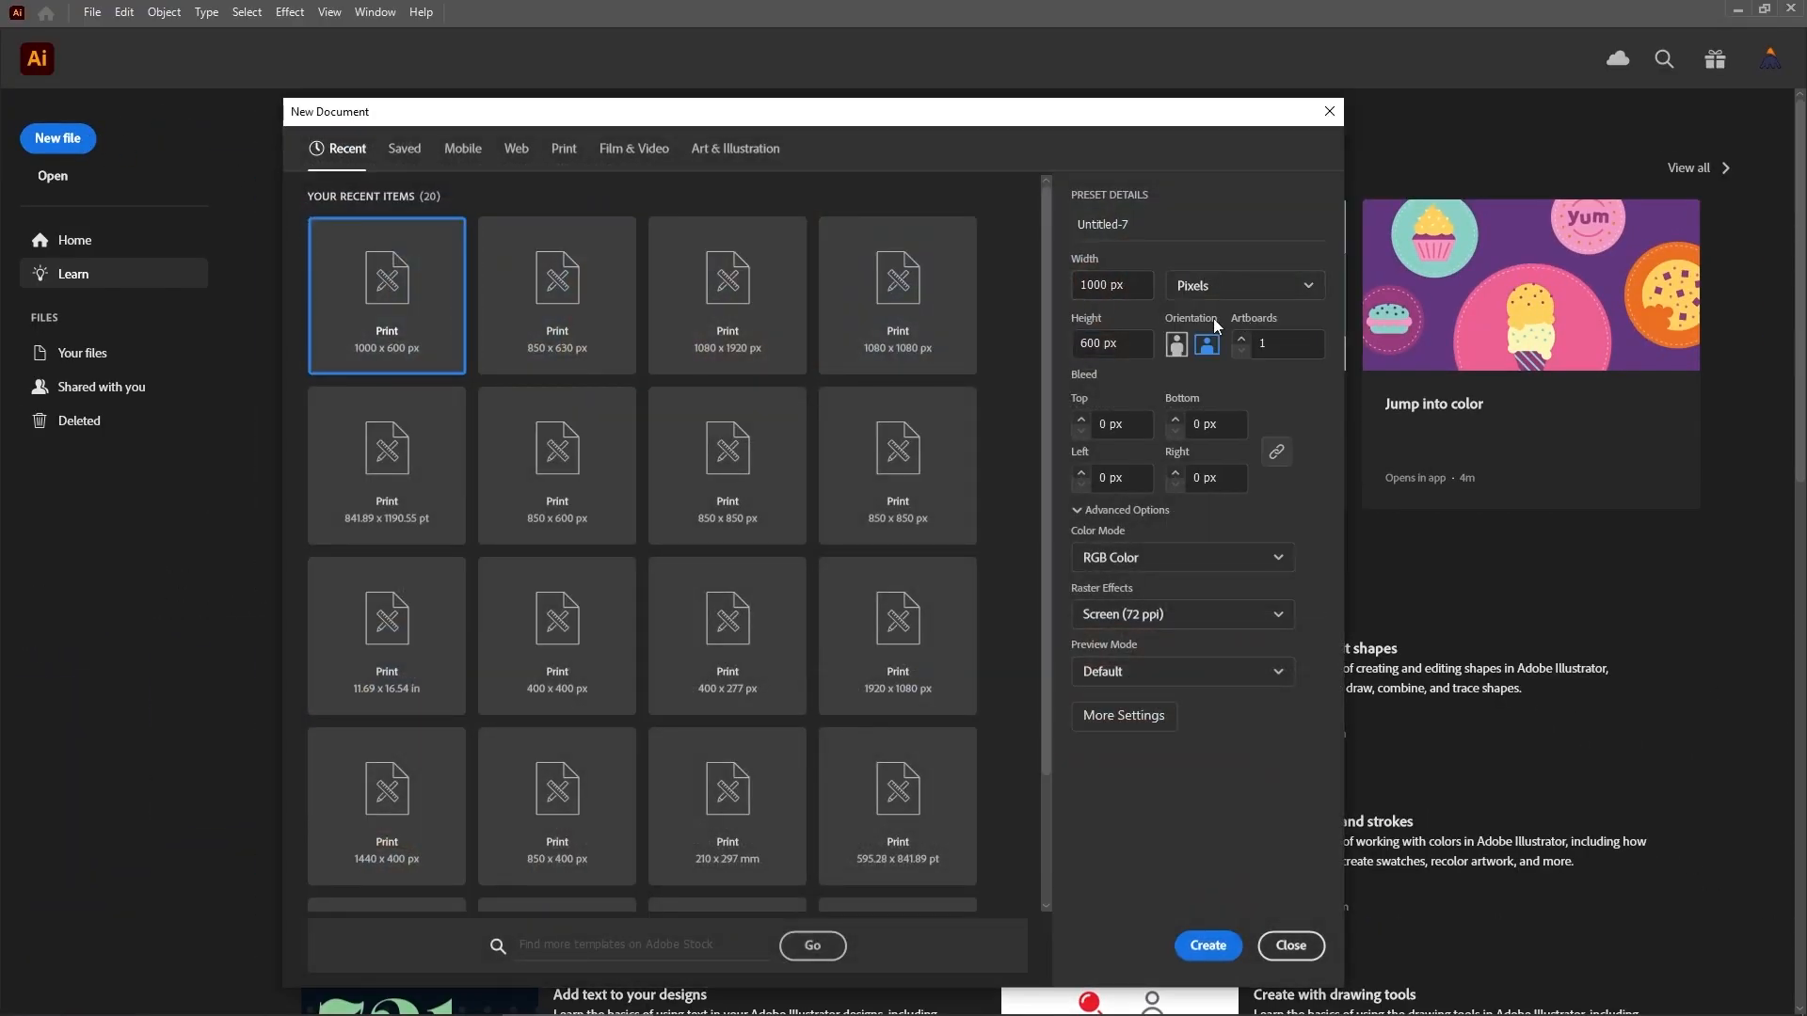
click(1138, 283)
key(Tab)
click(1194, 558)
click(1208, 595)
click(1210, 946)
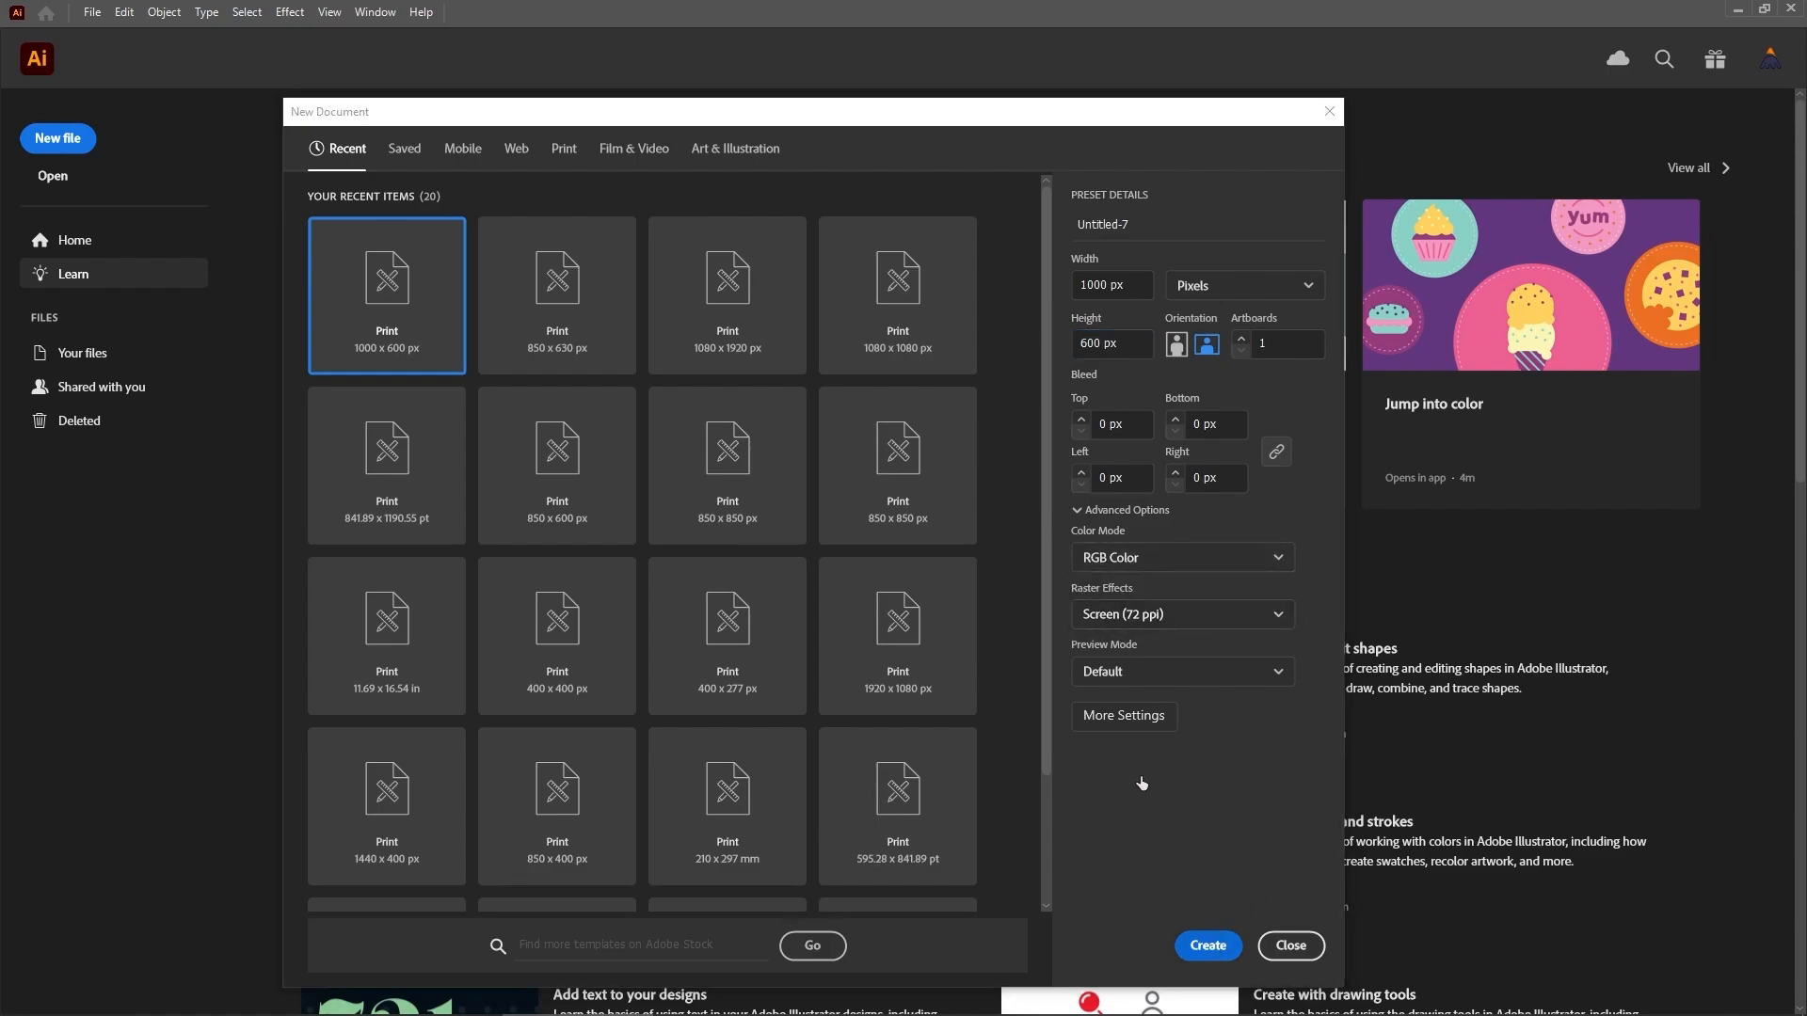
key(a)
key(ctrl+0)
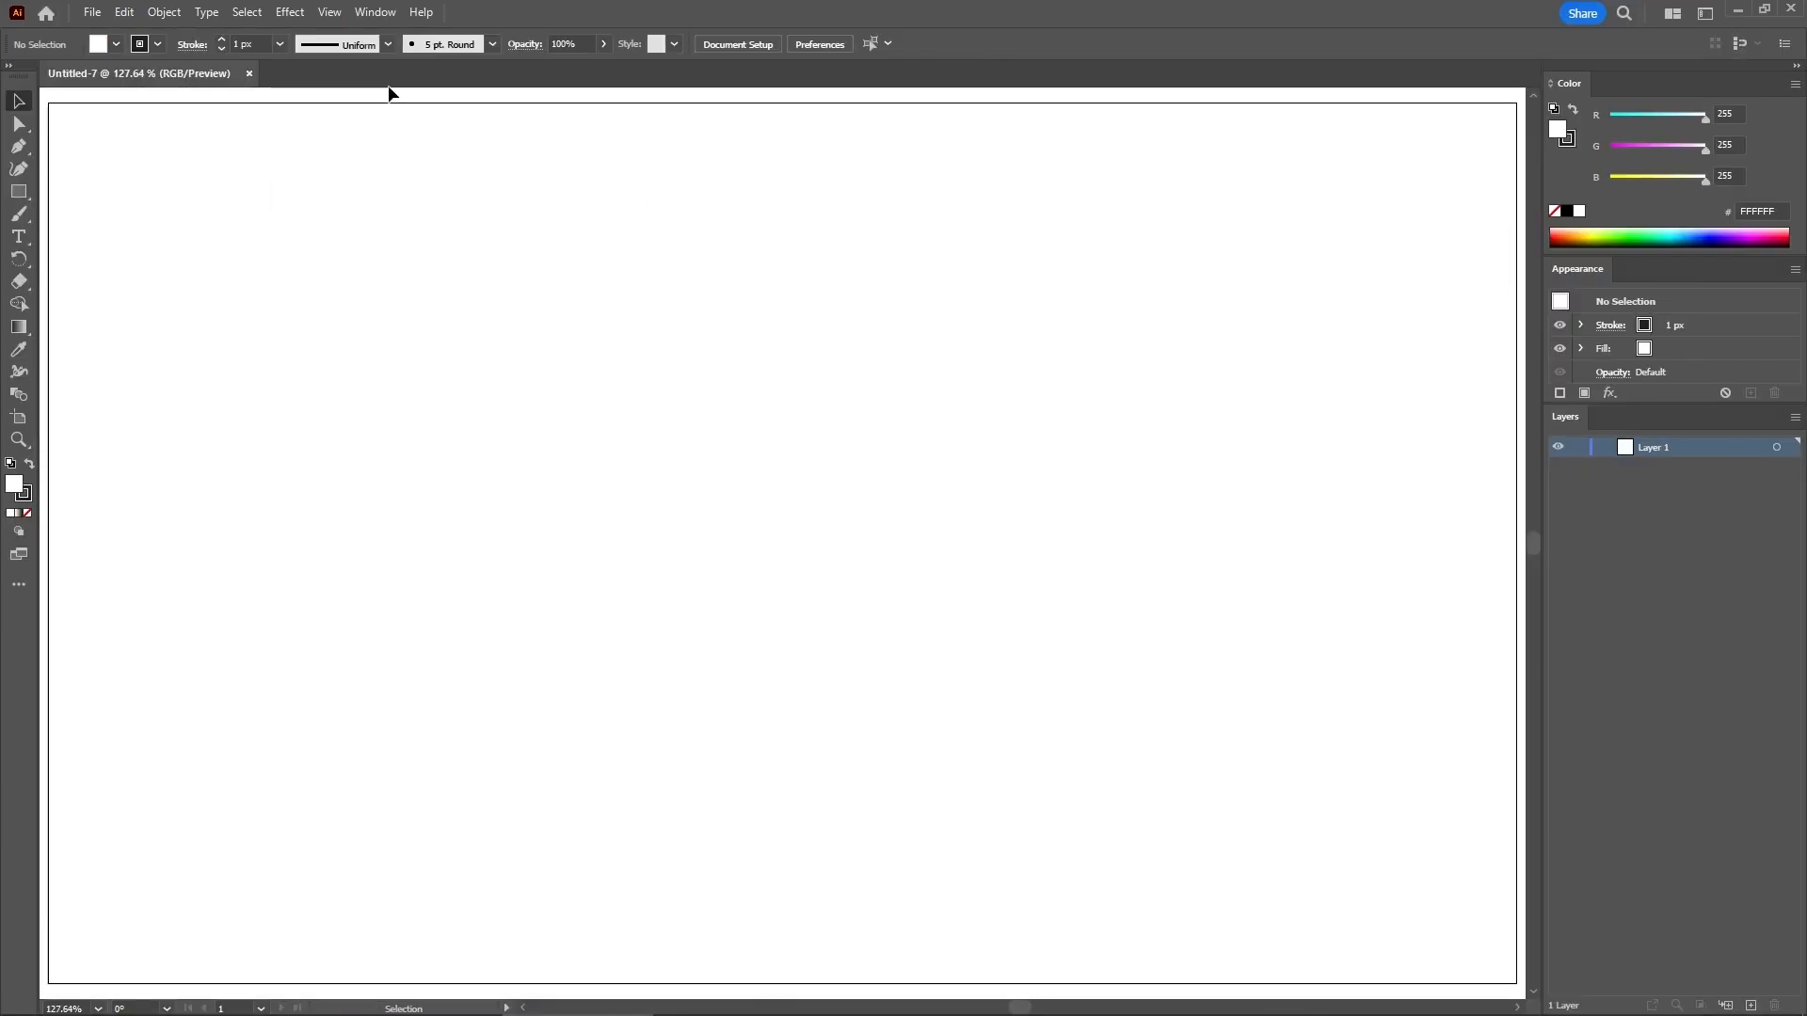
click(375, 13)
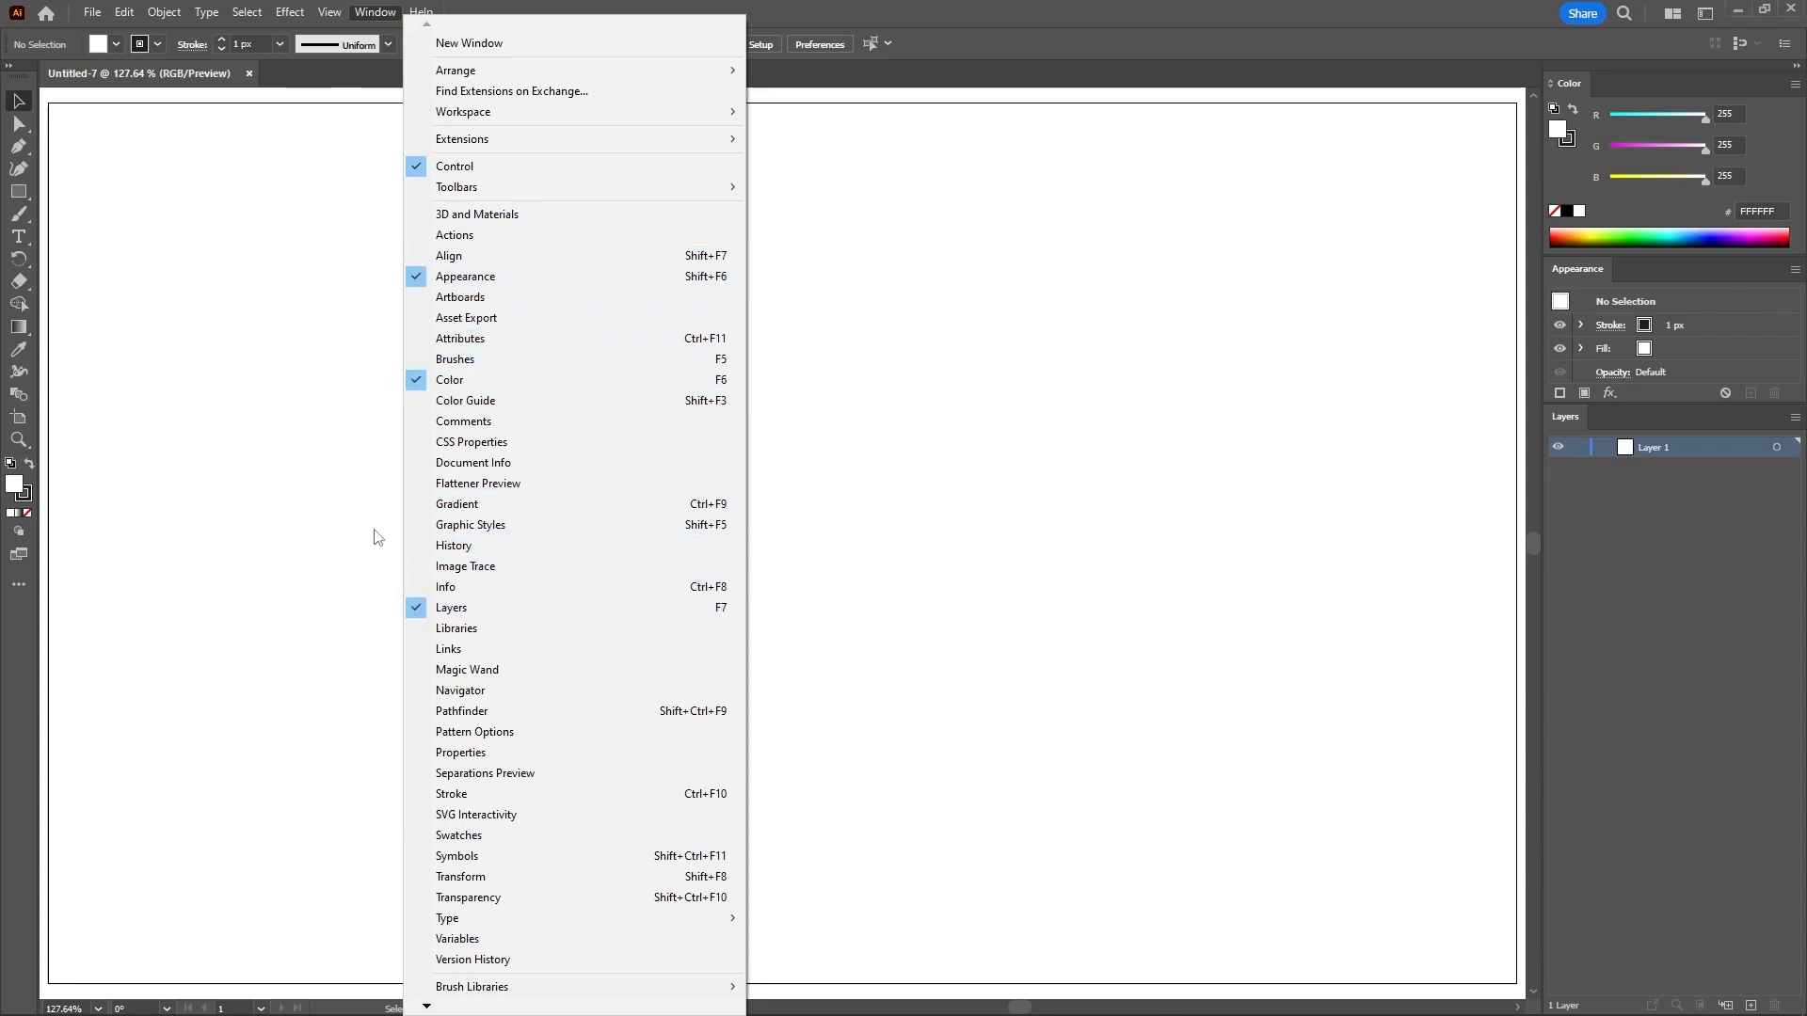
click(338, 432)
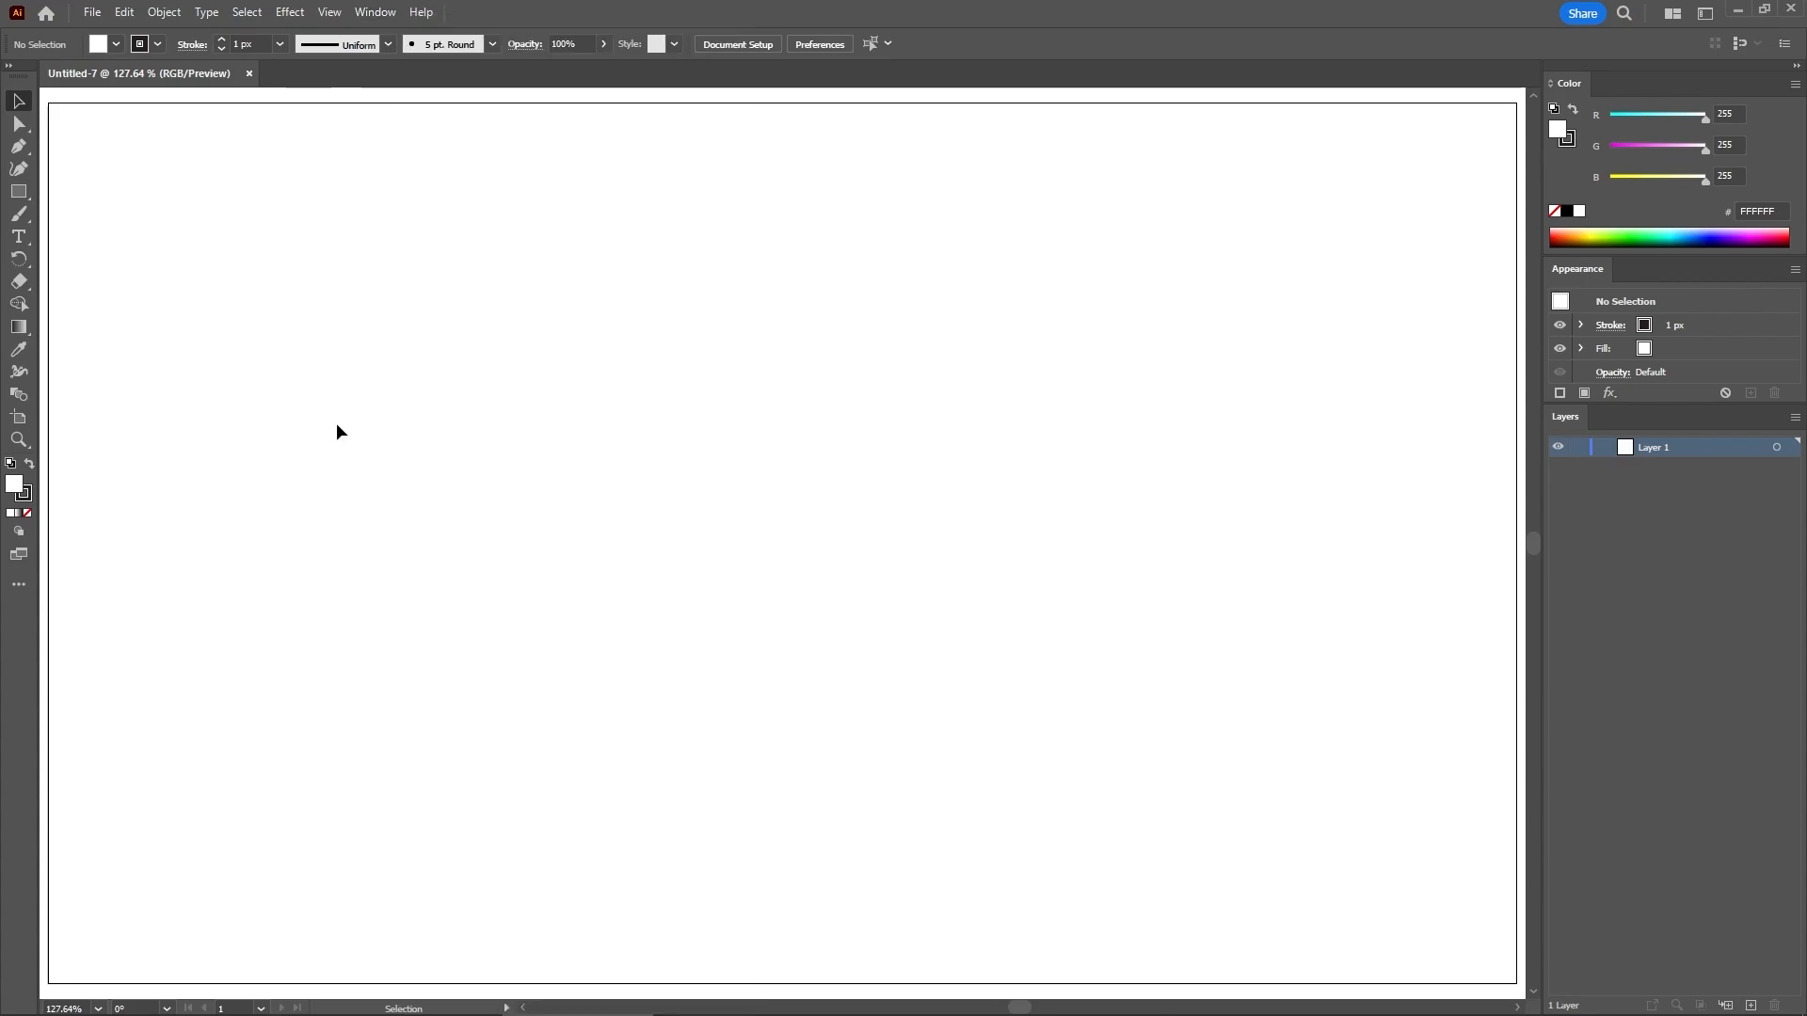
Set up the Type tool with the Bergen Sans font, Regular style, at 200 pt
click(20, 237)
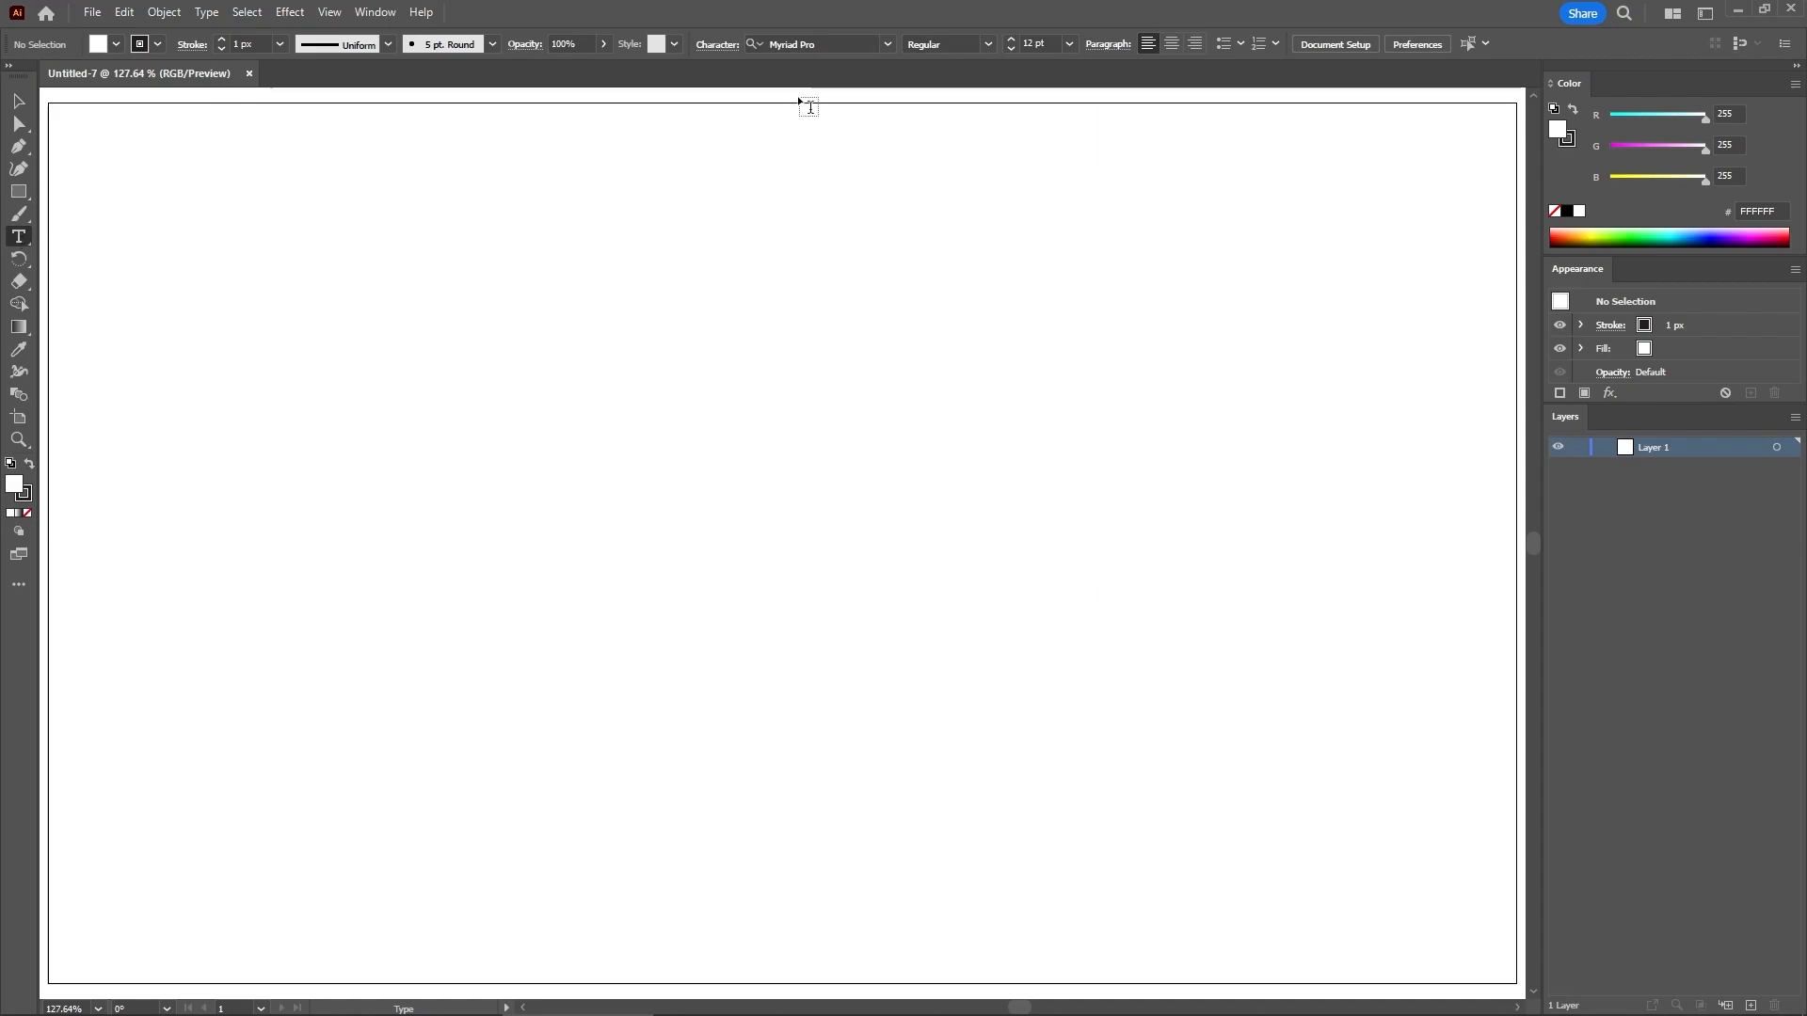
click(824, 45)
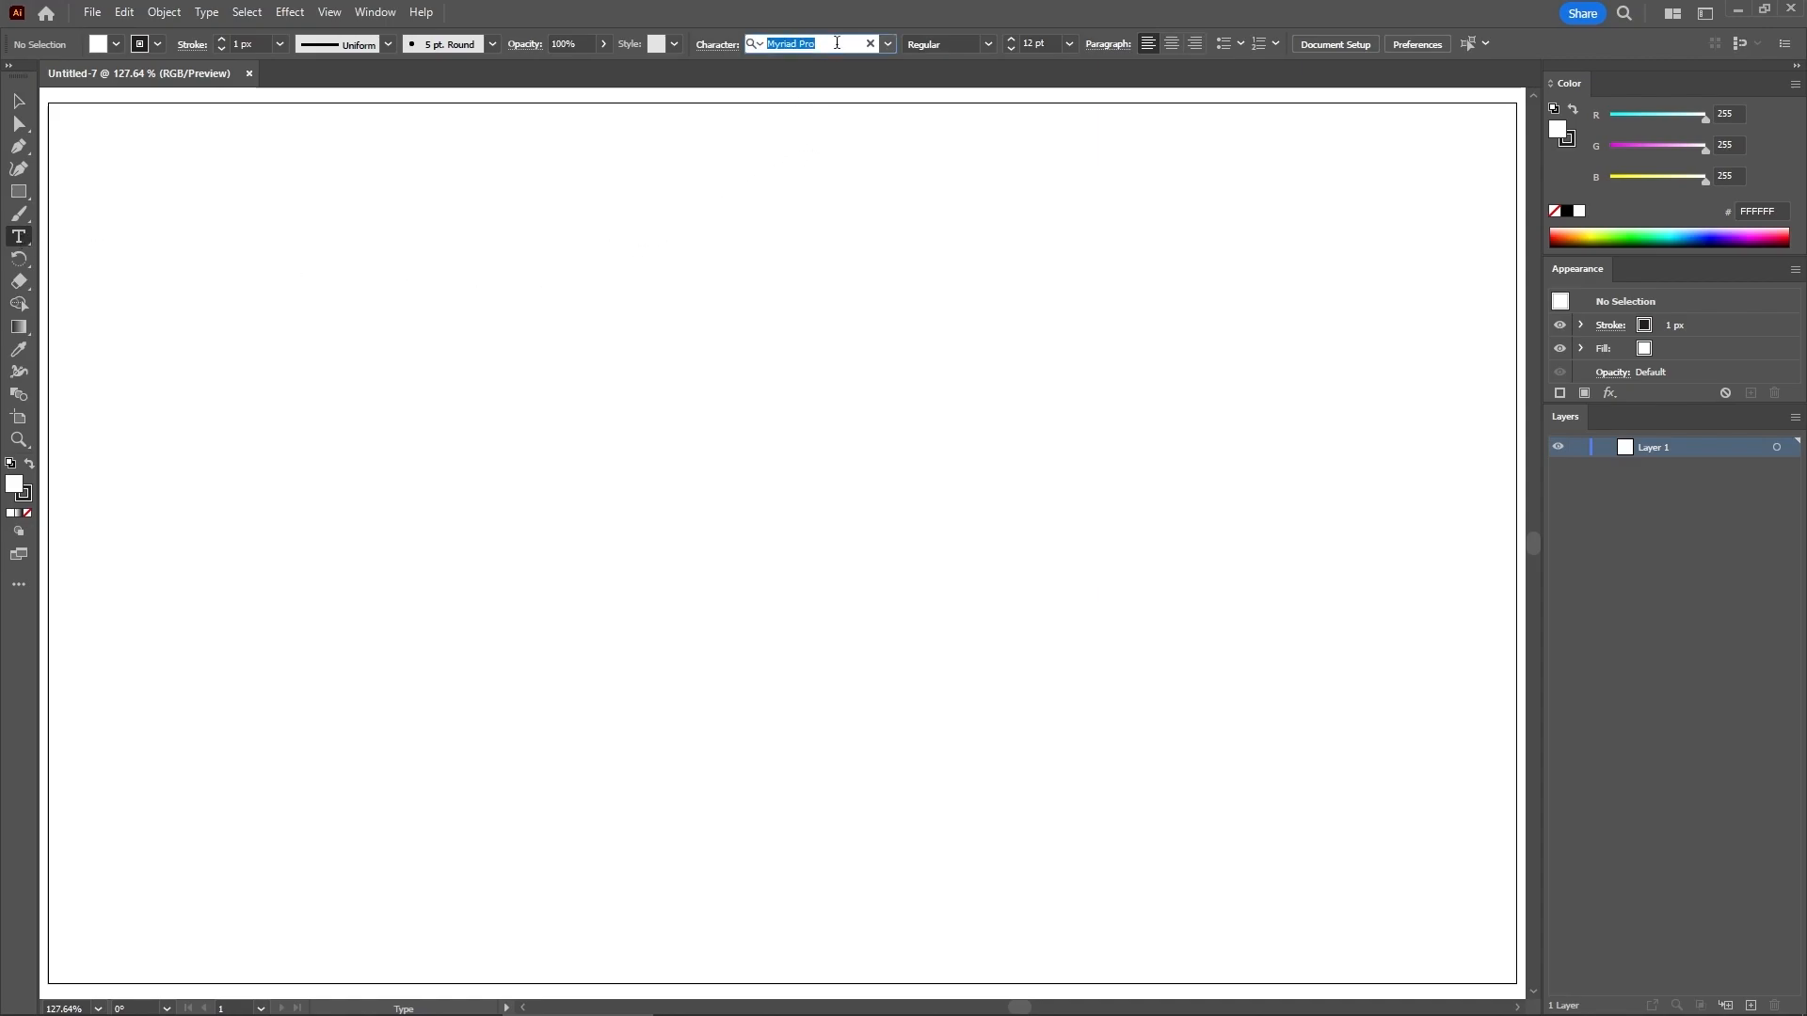
text(bern)
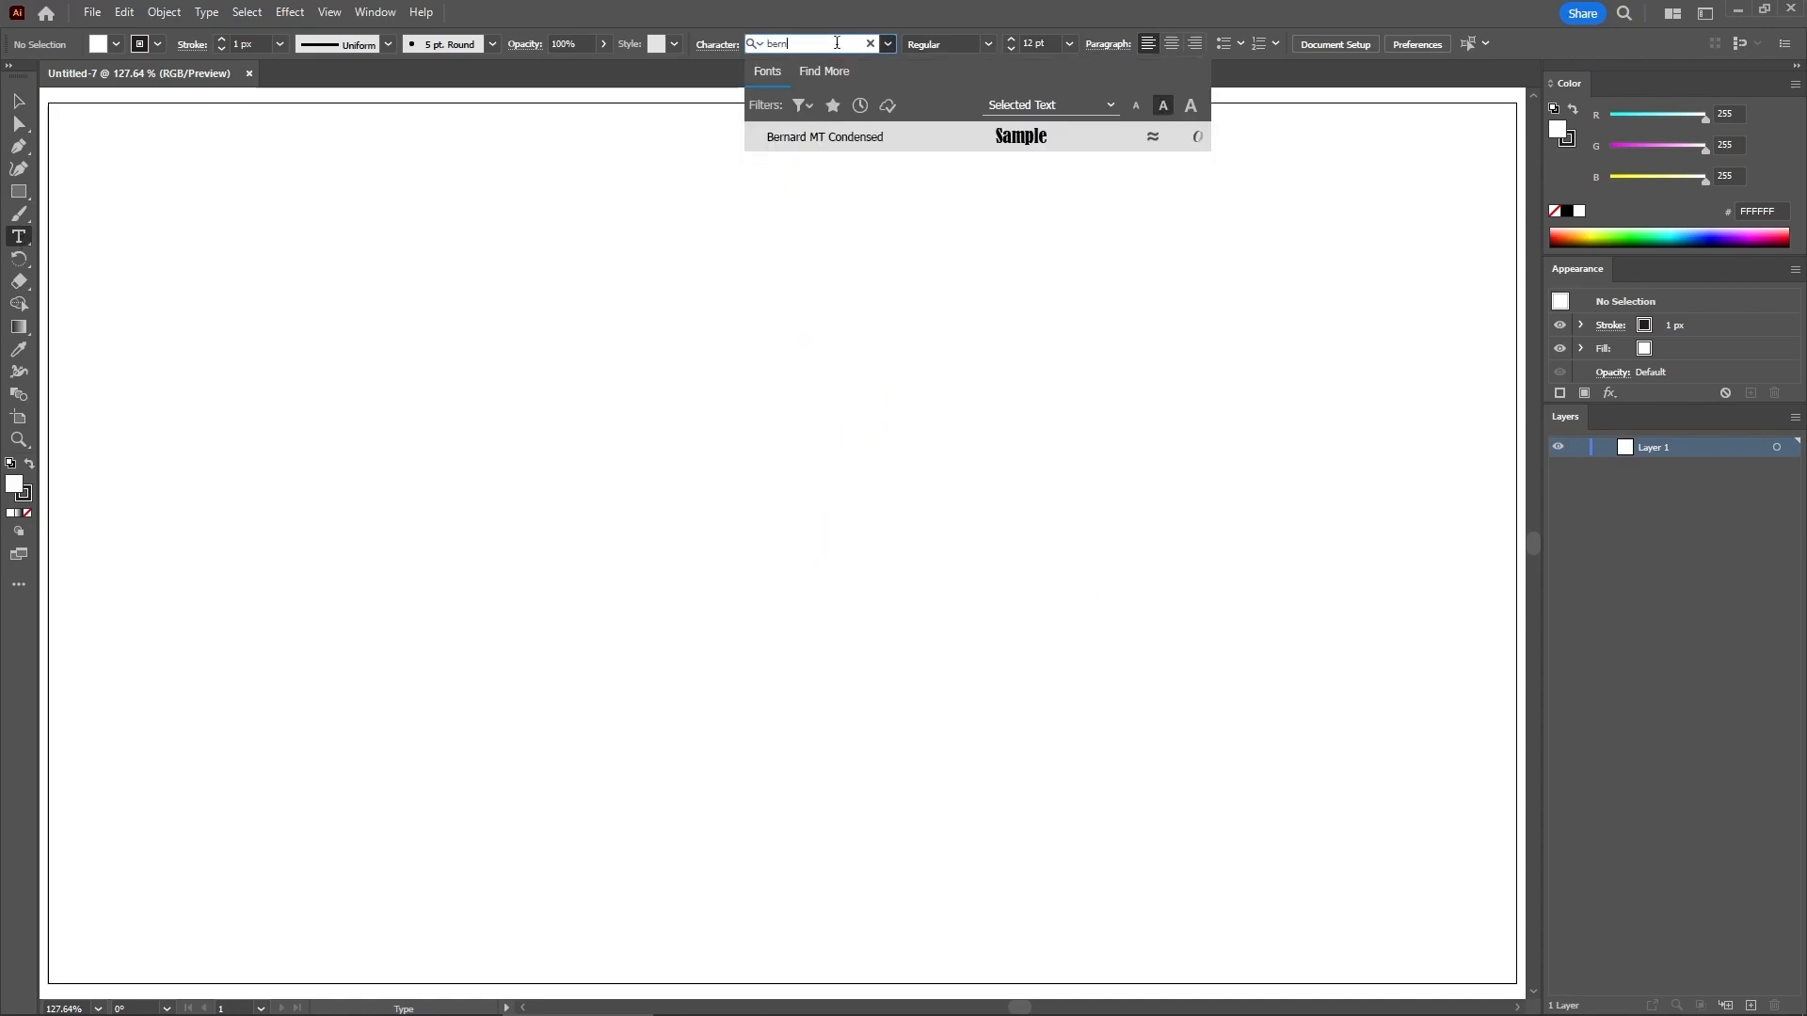
key(BackSpace)
click(810, 162)
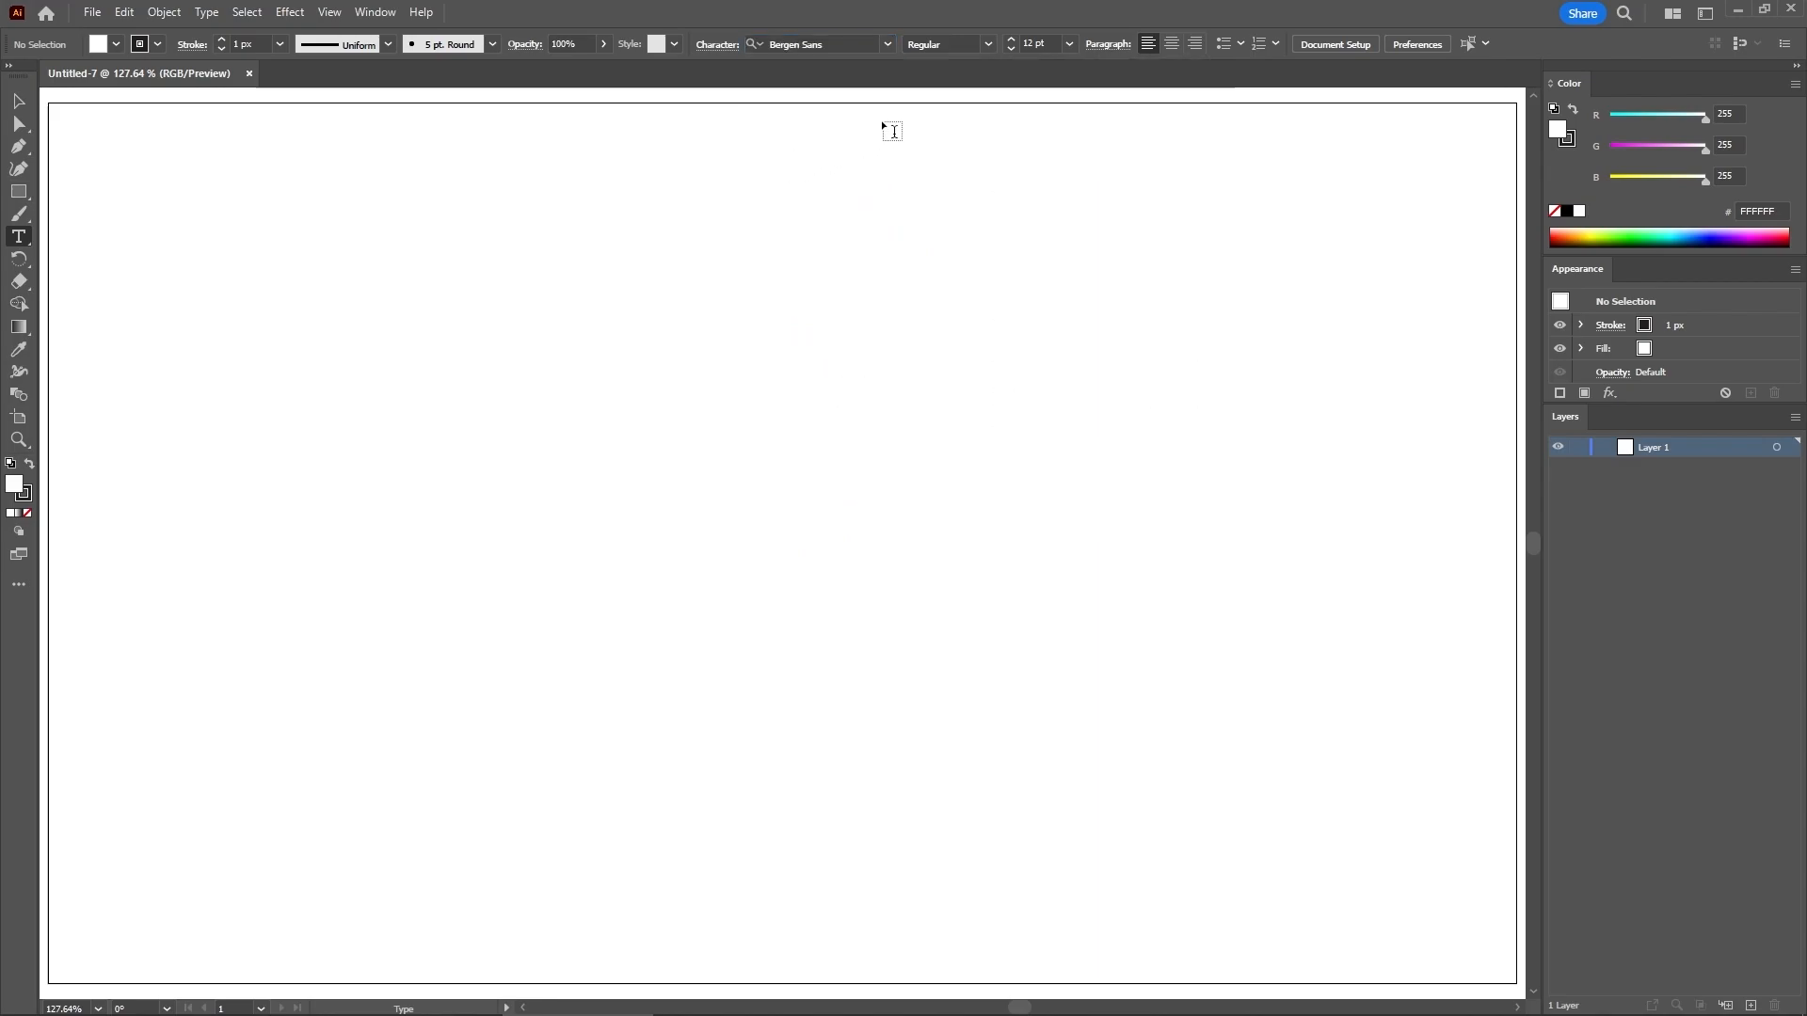
click(1040, 44)
text(200)
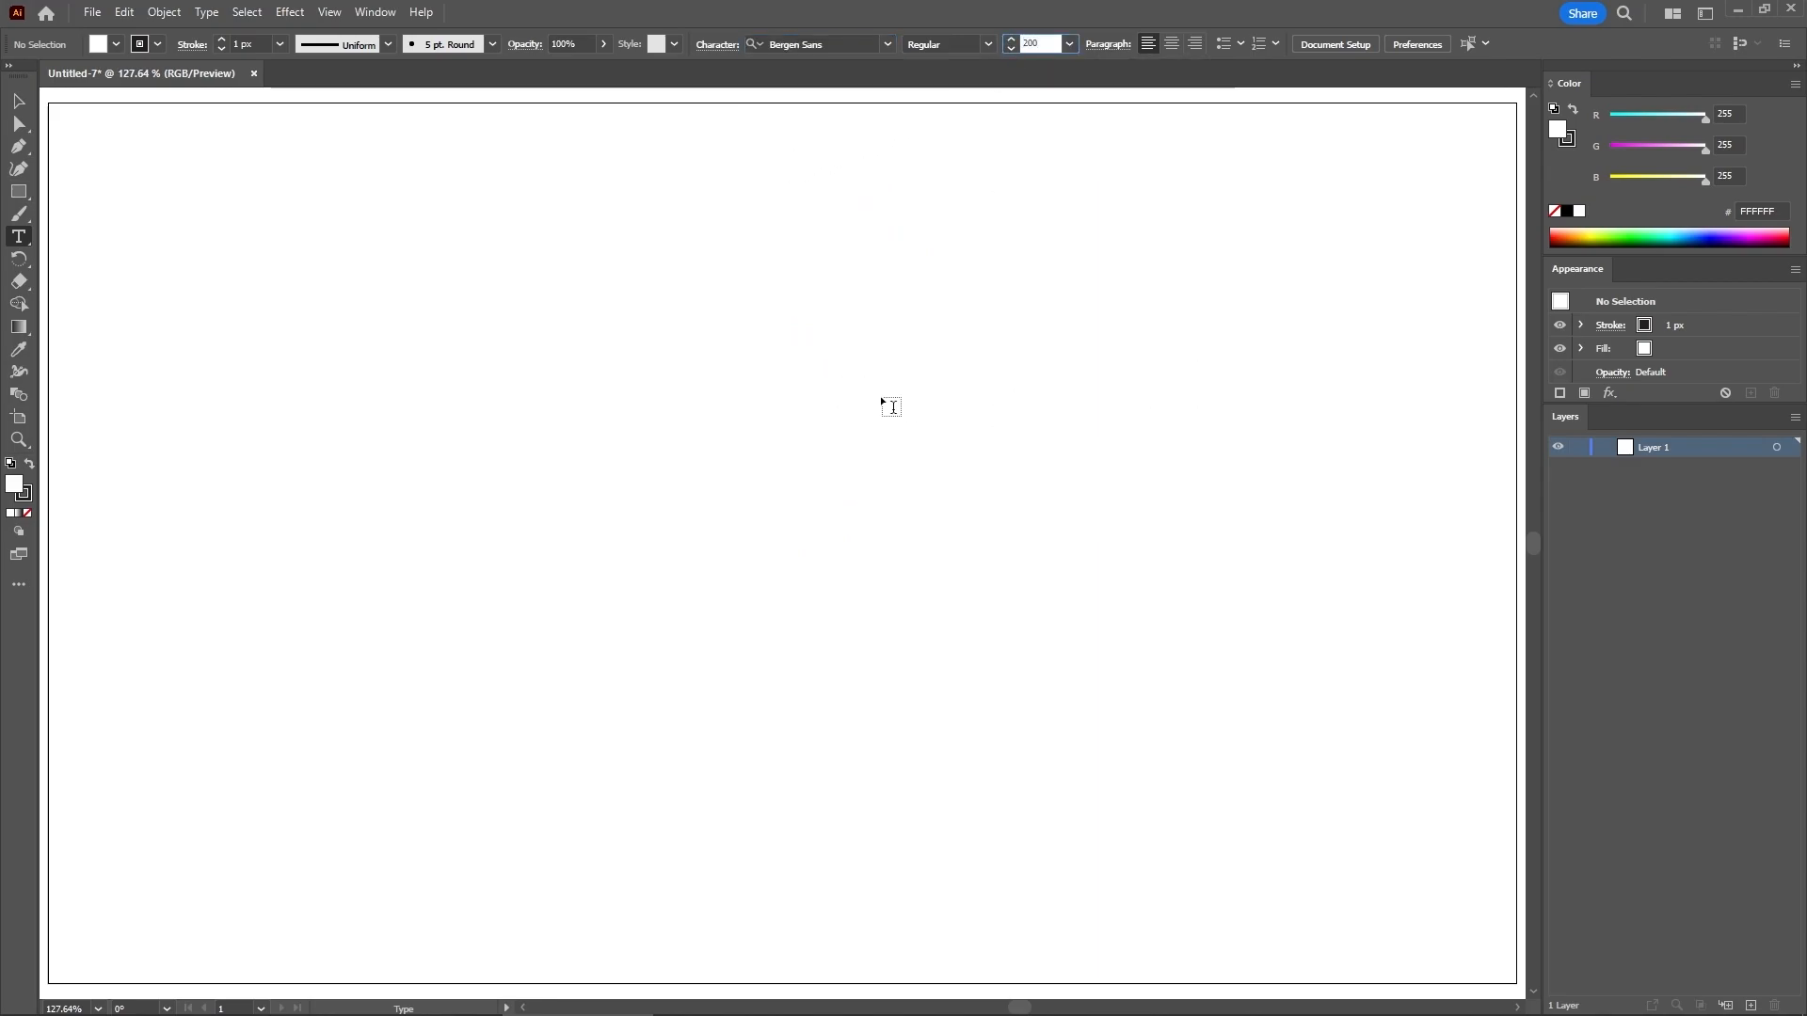
key(Return)
Add the text INFINITY and move it to about the middle of the artboard
click(268, 424)
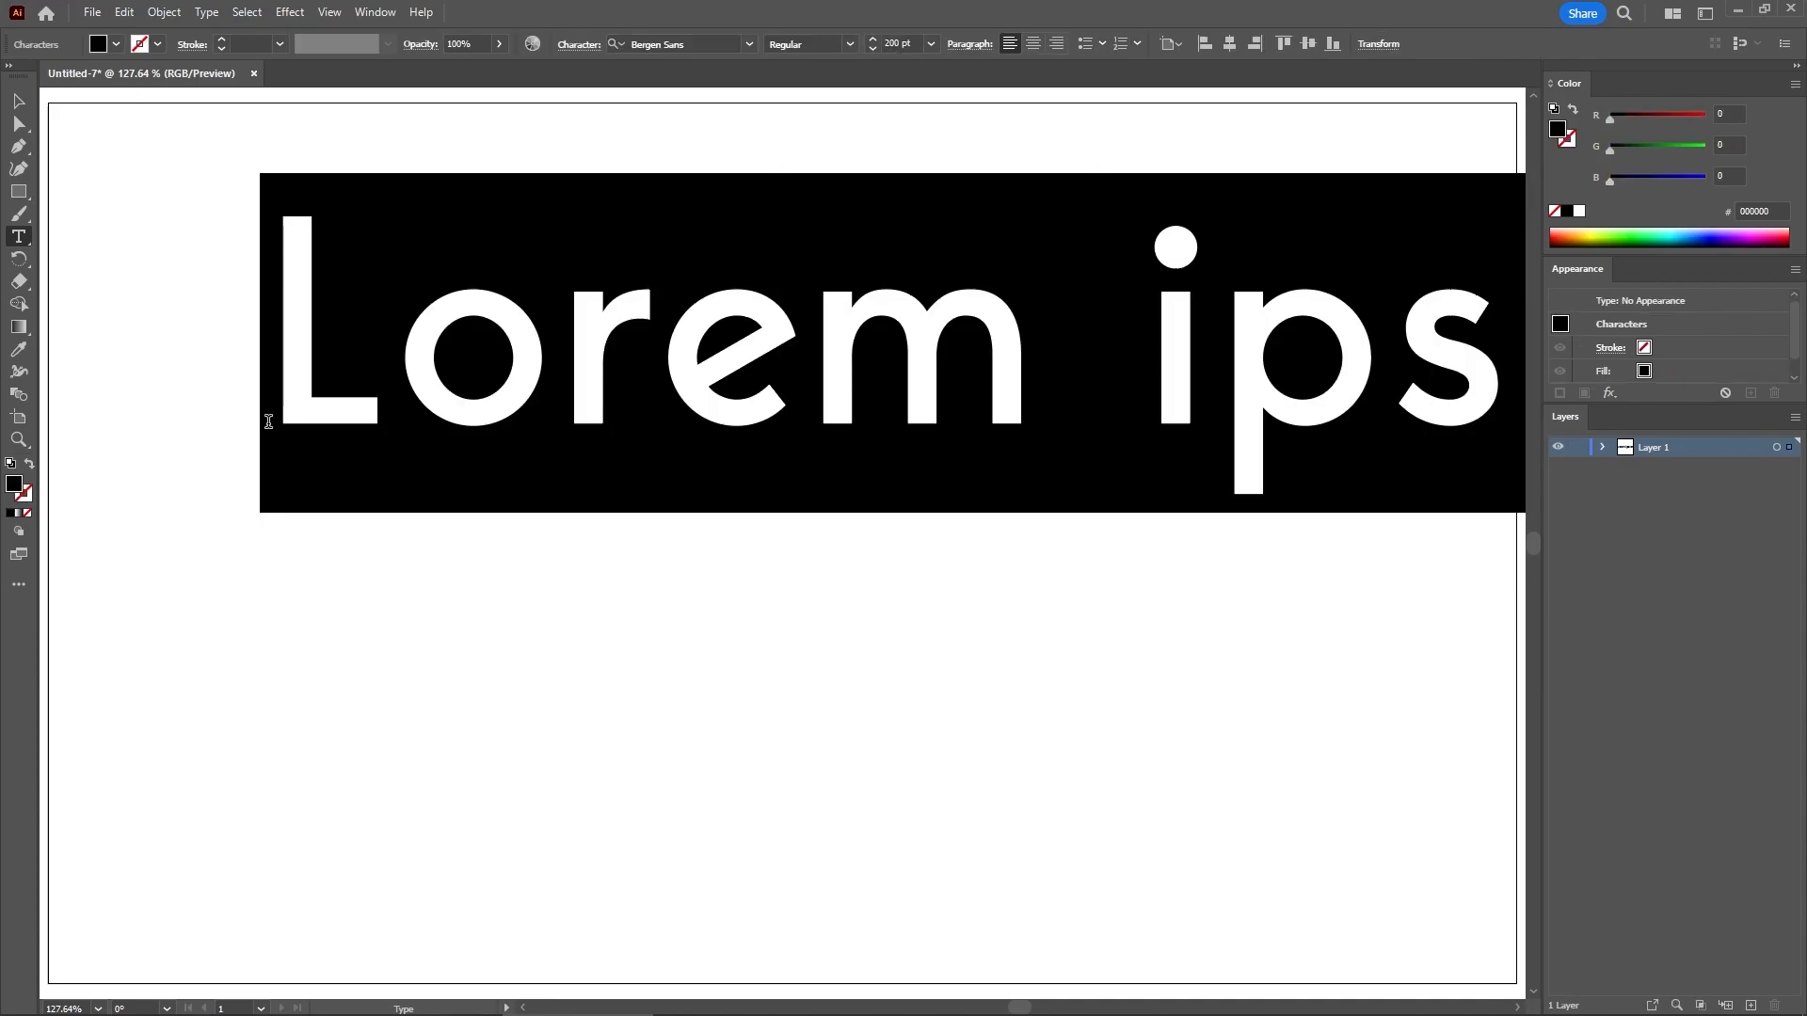
text(INFINITY)
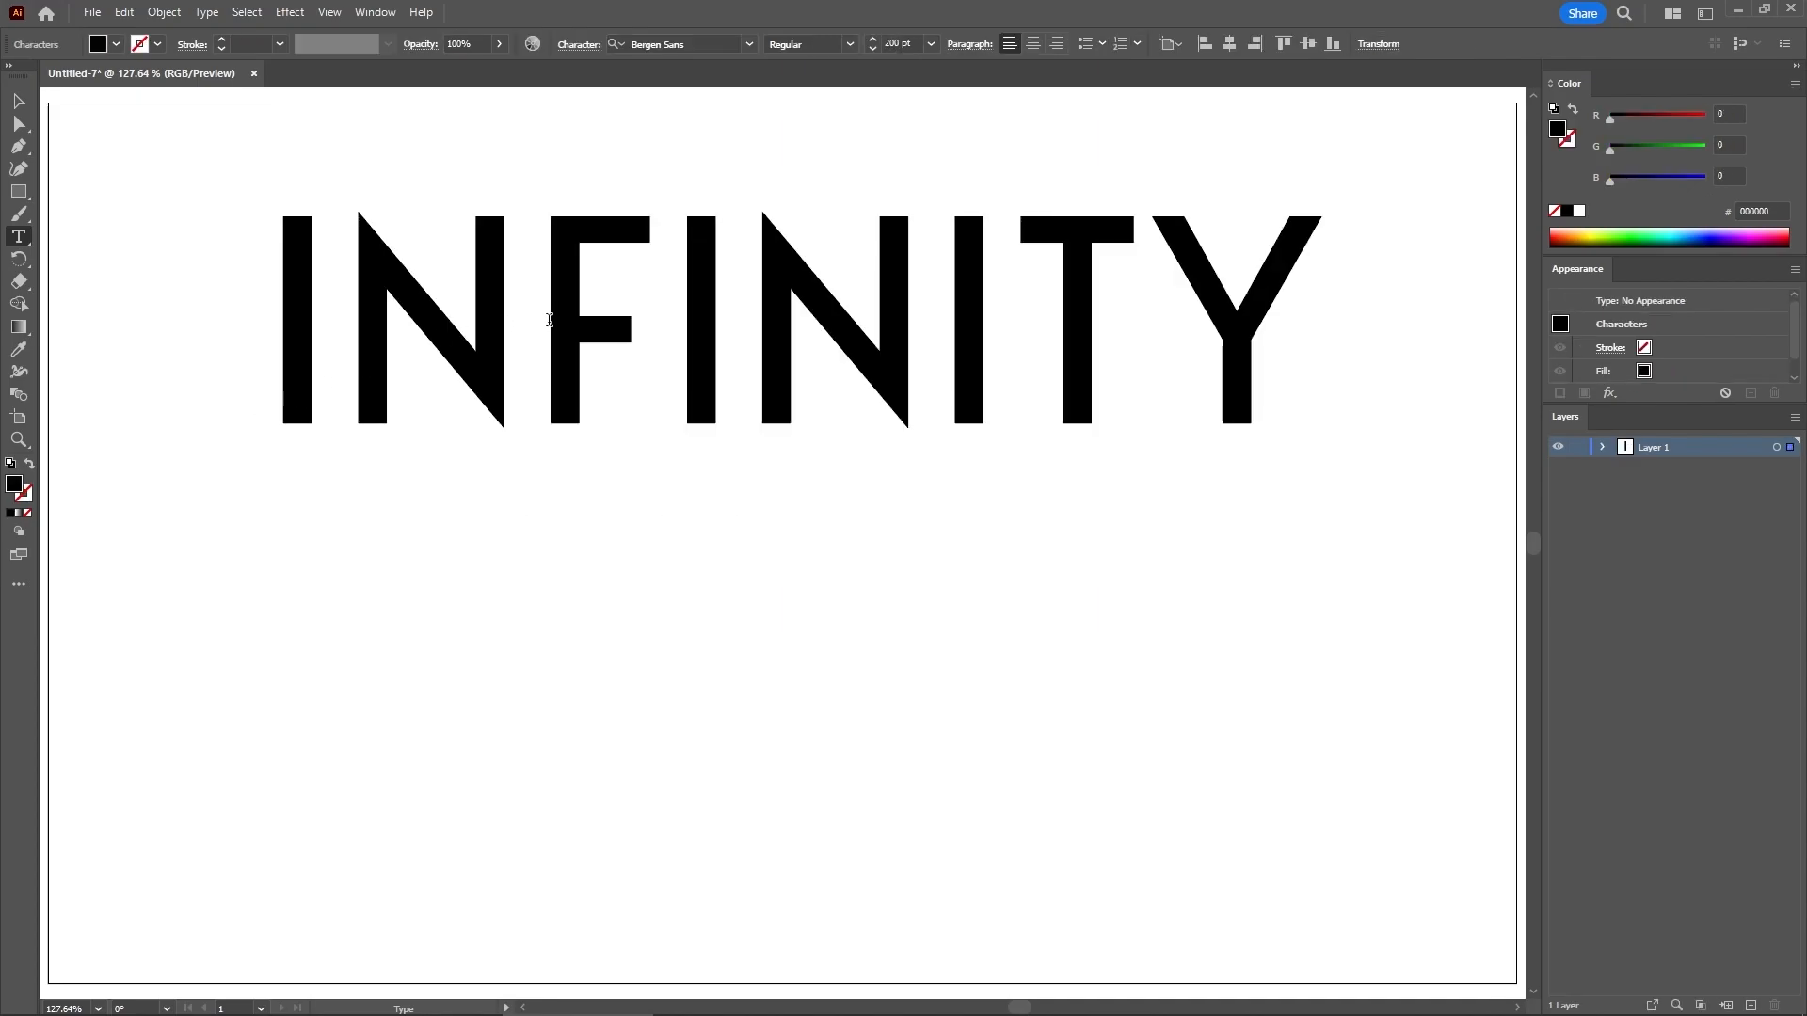
key(Escape)
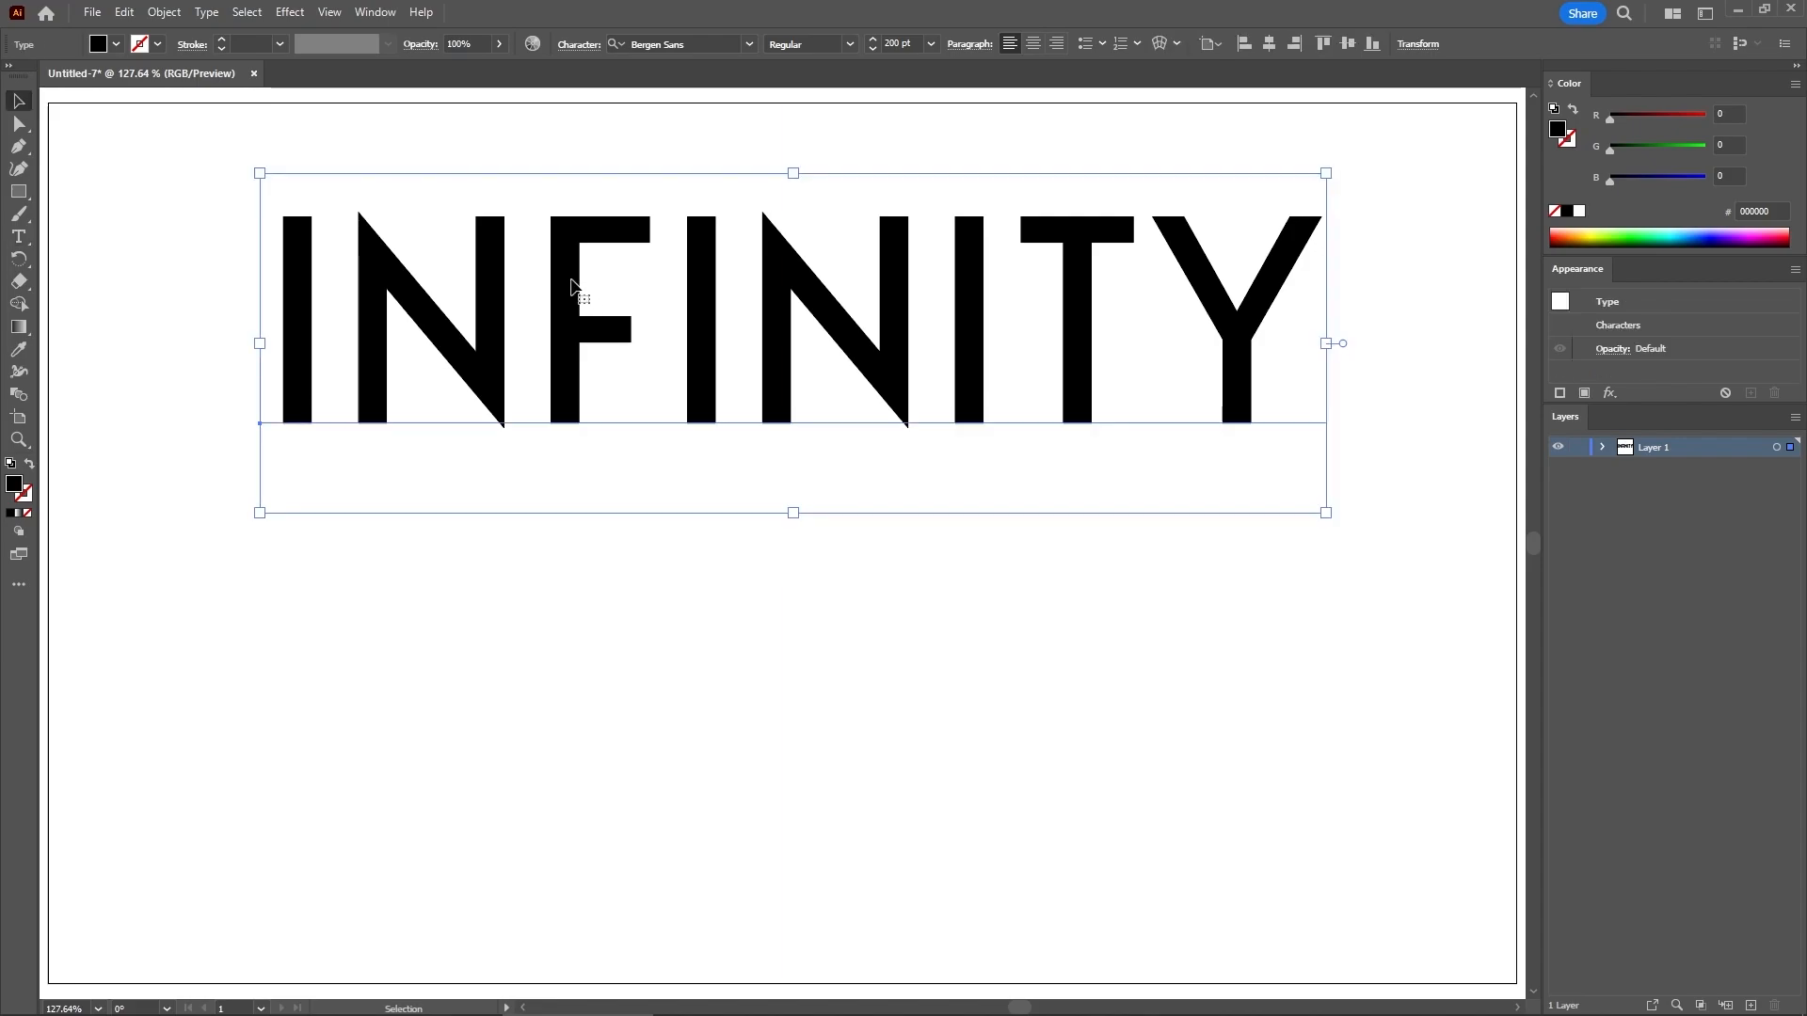
drag(570, 274, 560, 464)
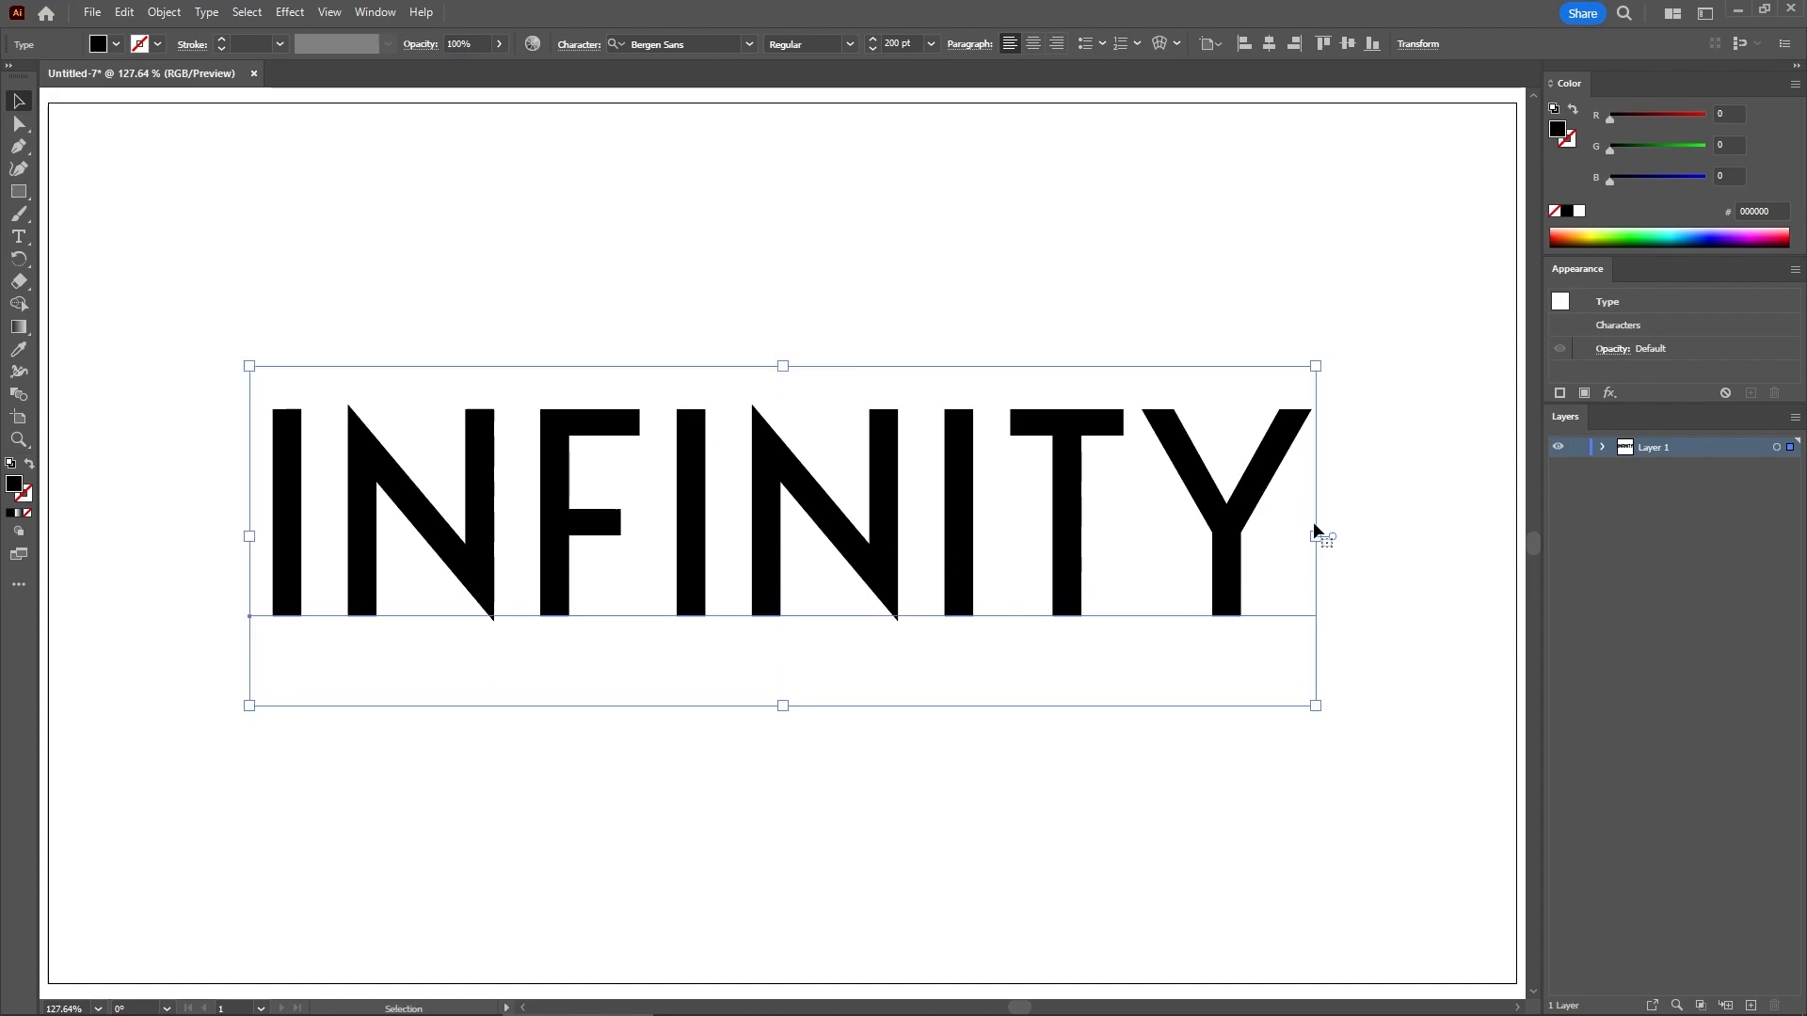
Duplicate the INFINITY text in place in front and hide the lower copy
click(1603, 447)
key(ctrl+c)
key(ctrl+f)
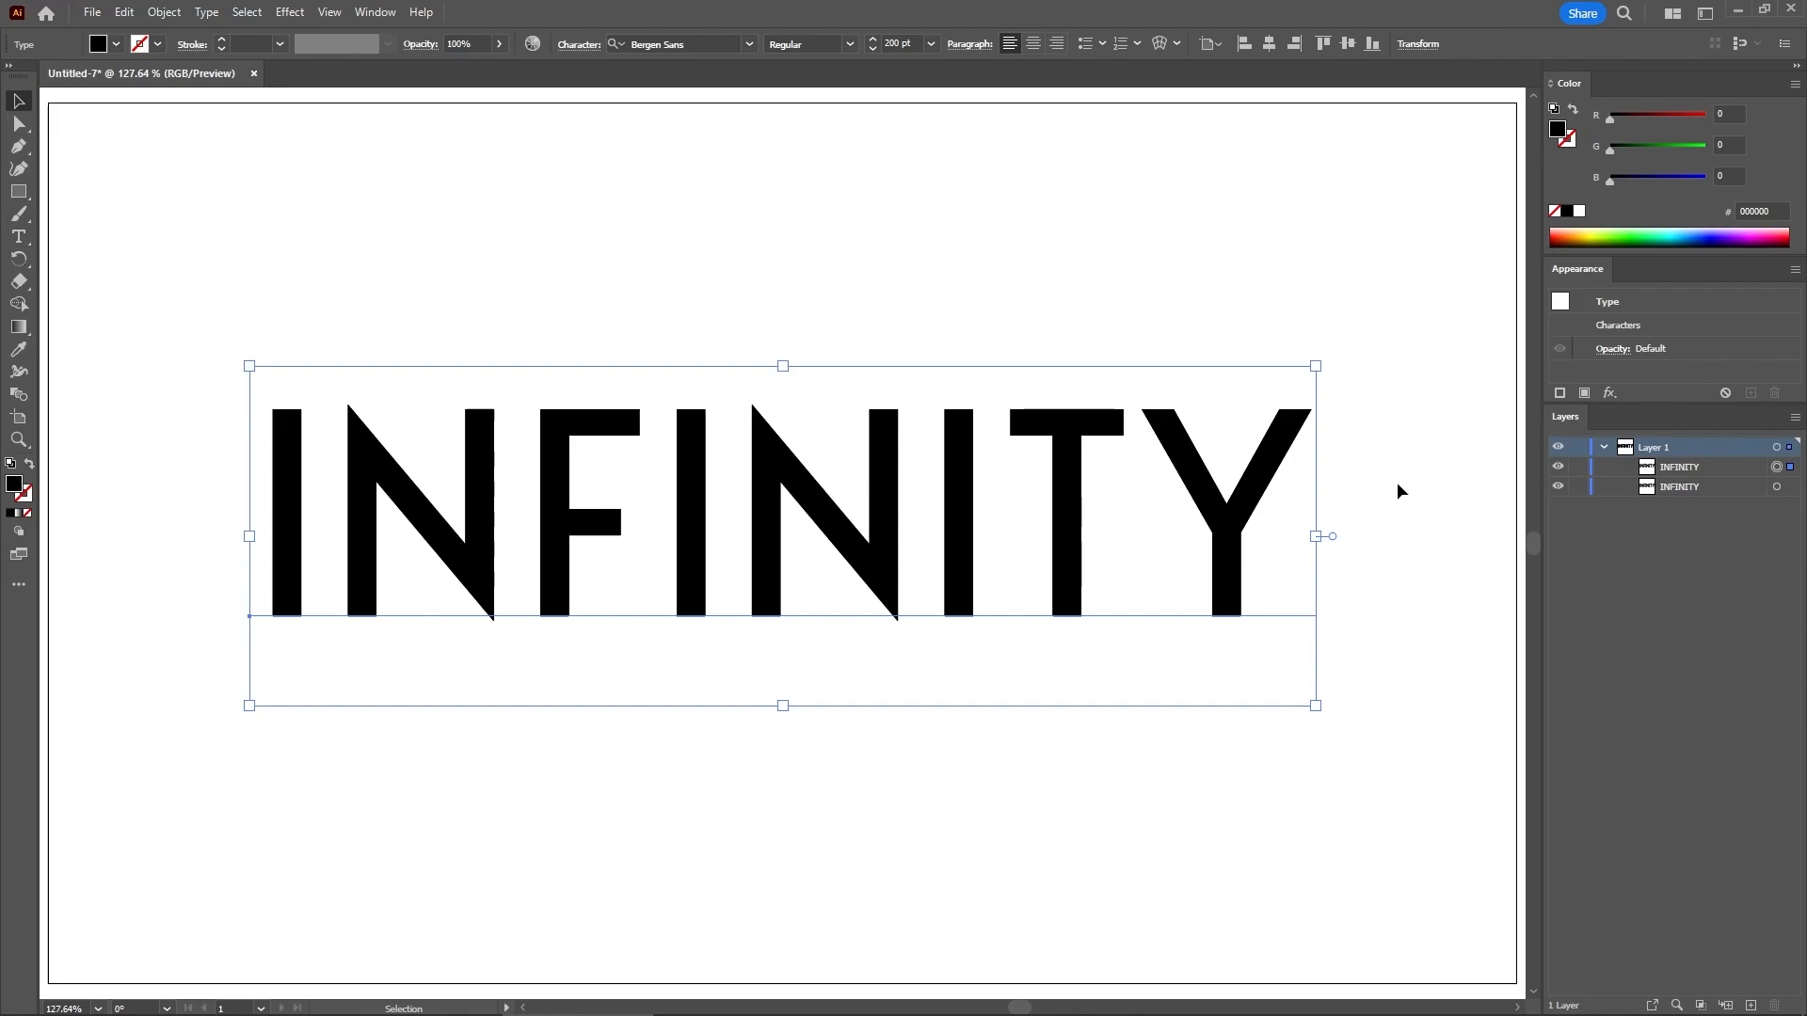
click(1408, 459)
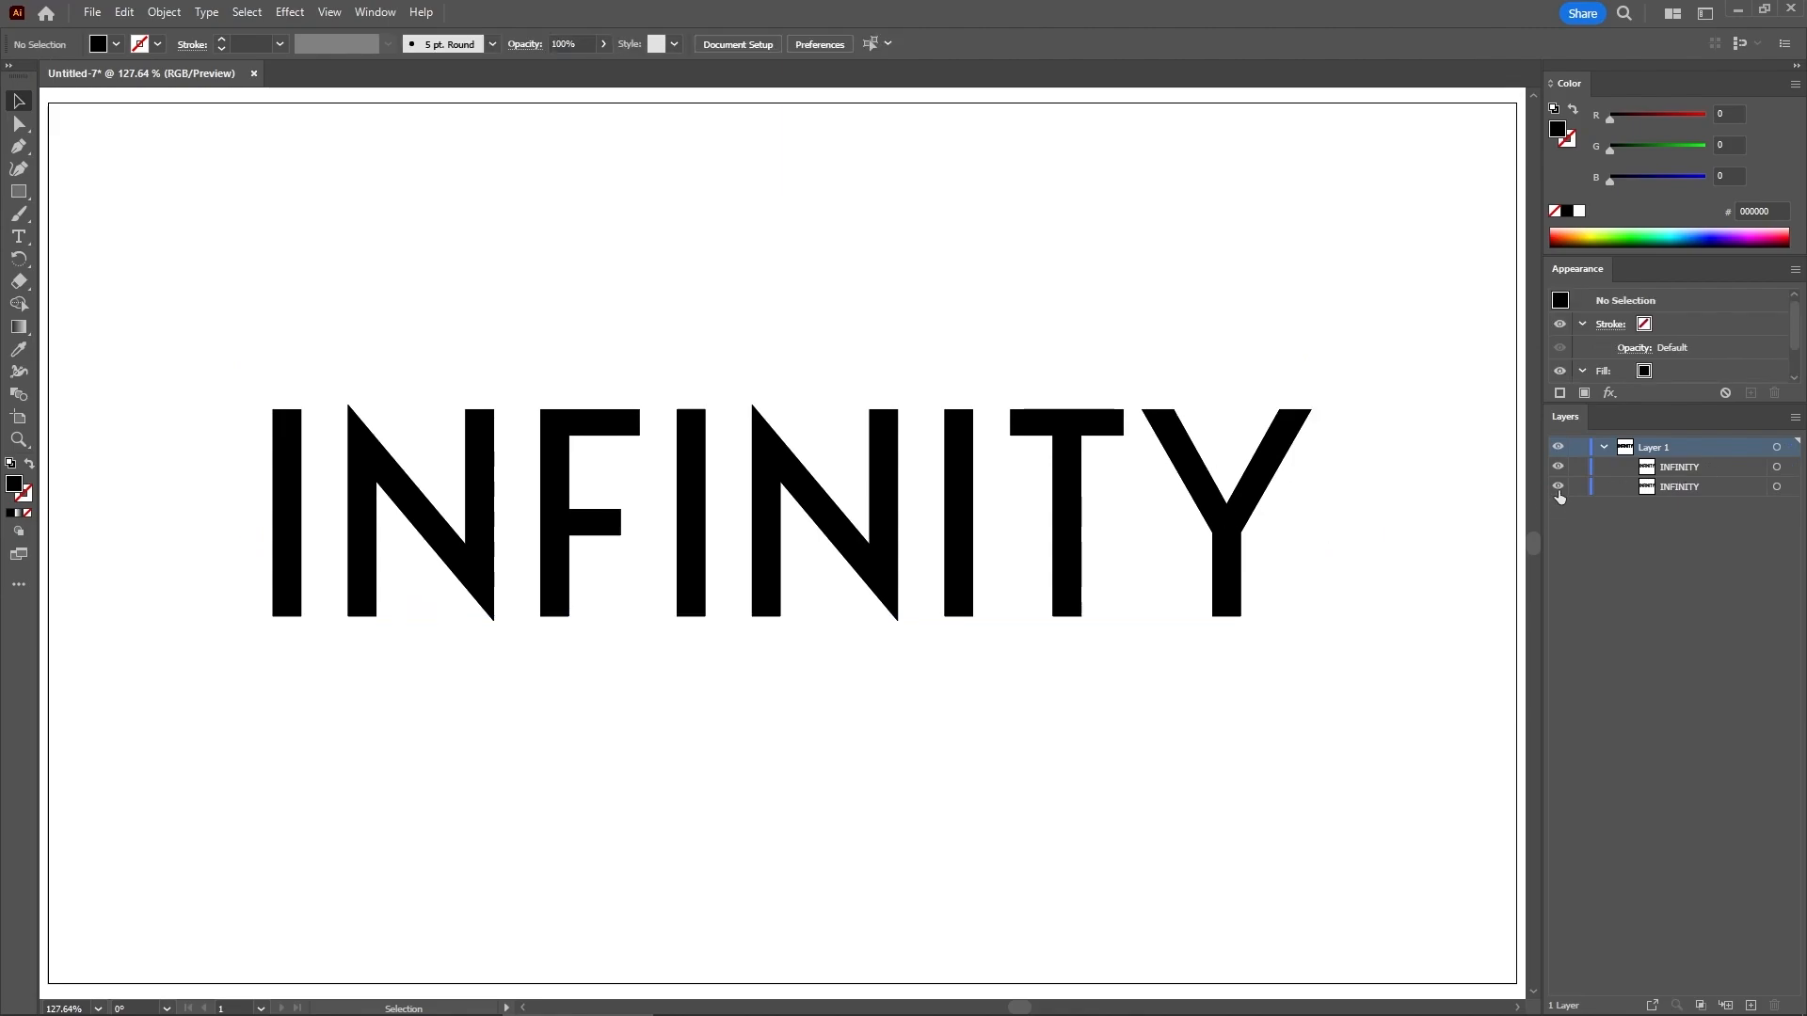
click(1559, 487)
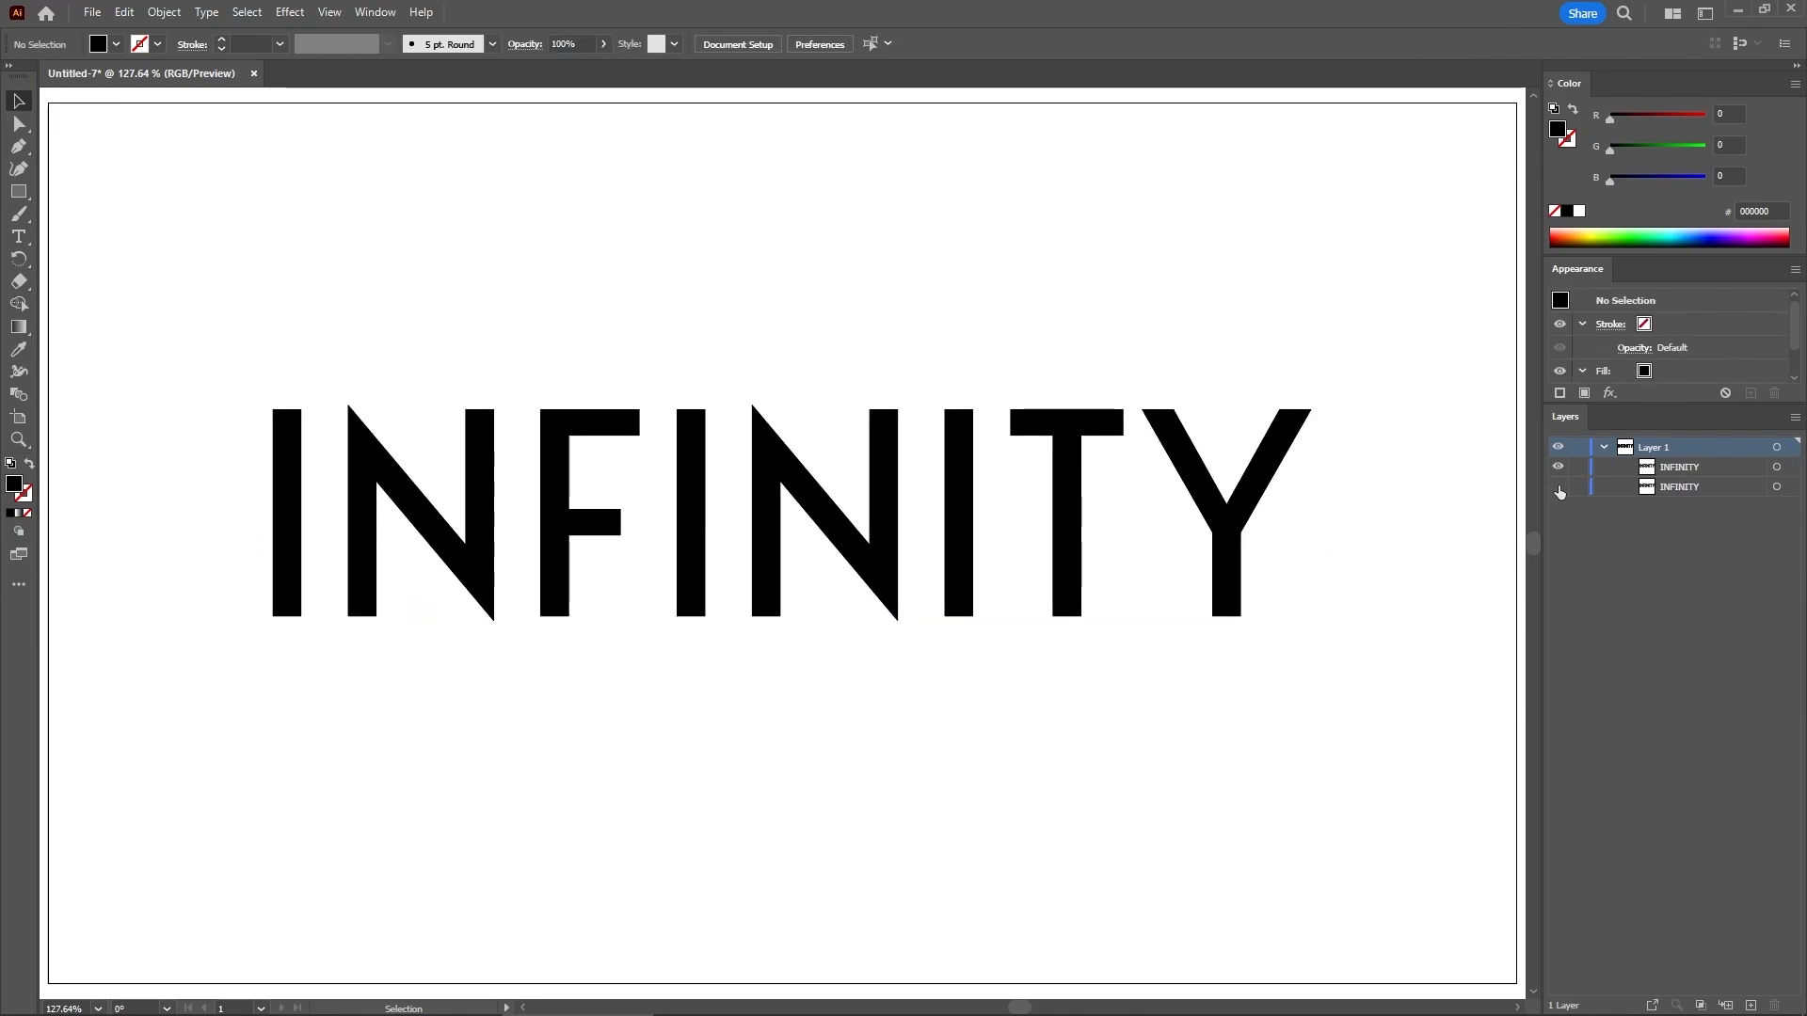
Convert the visible INFINITY text to outlines and ungroup the resulting letters
click(1253, 508)
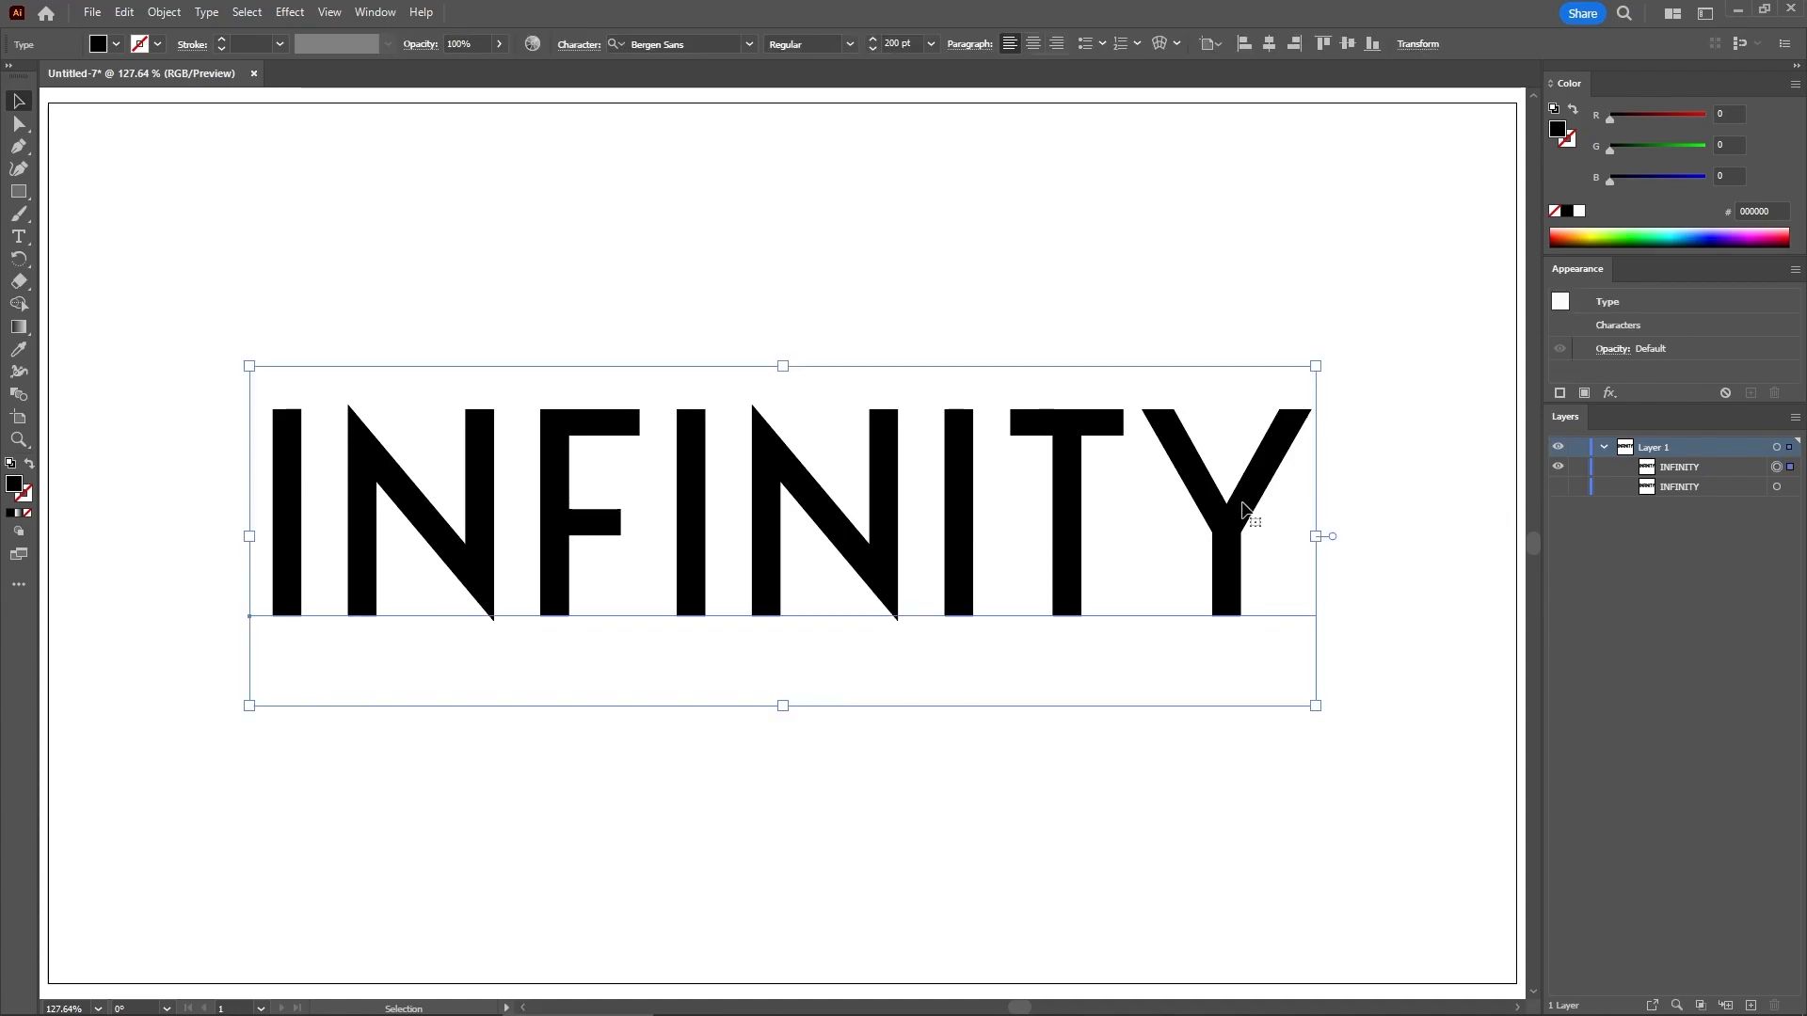
click(206, 12)
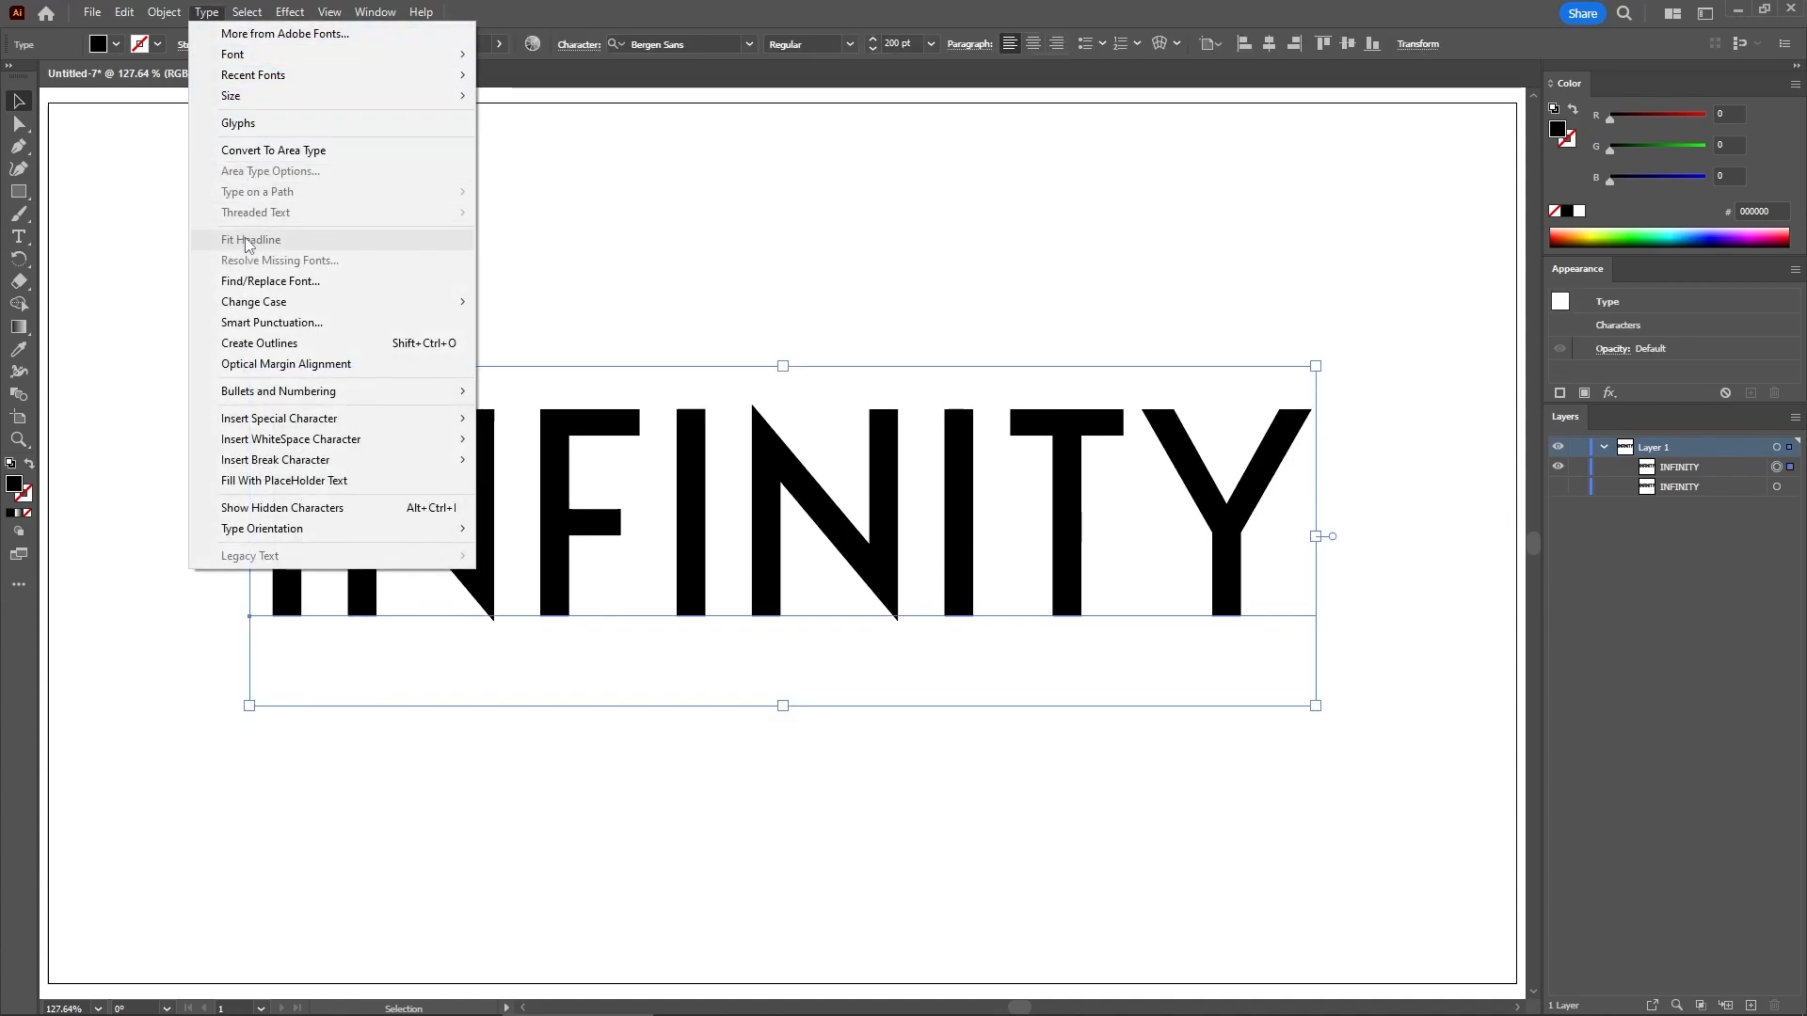
click(282, 342)
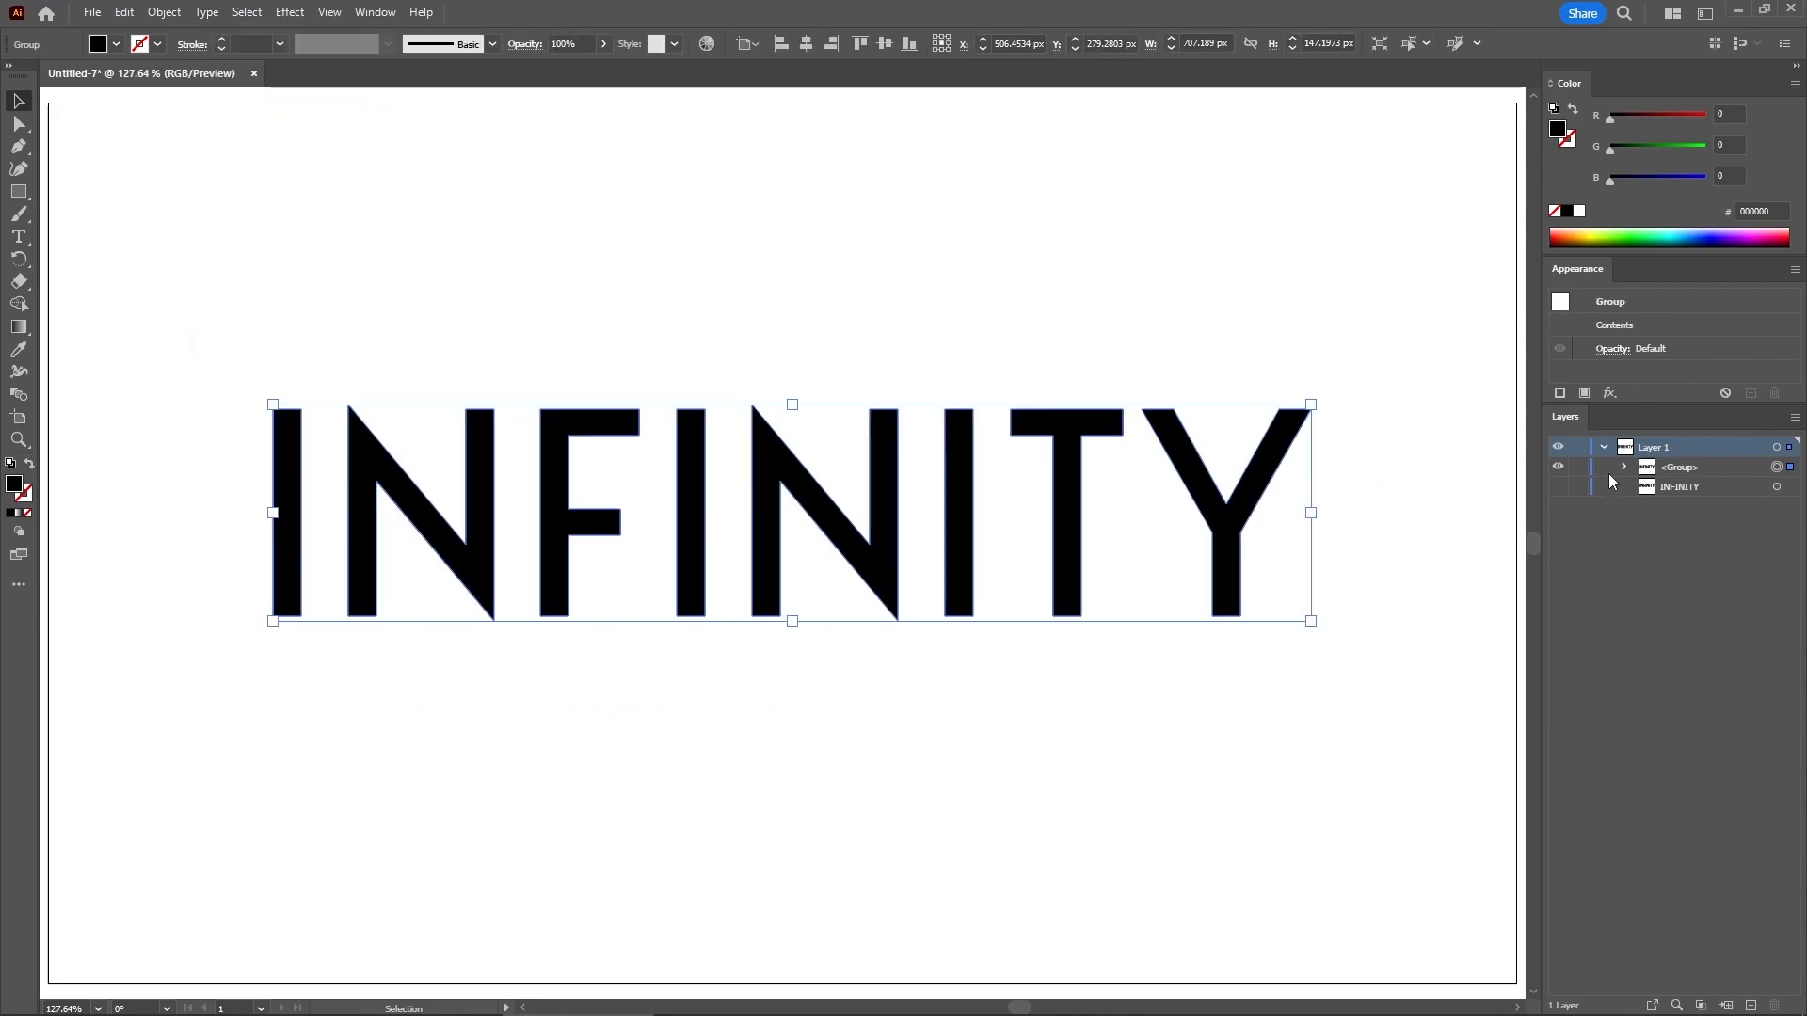
click(1623, 468)
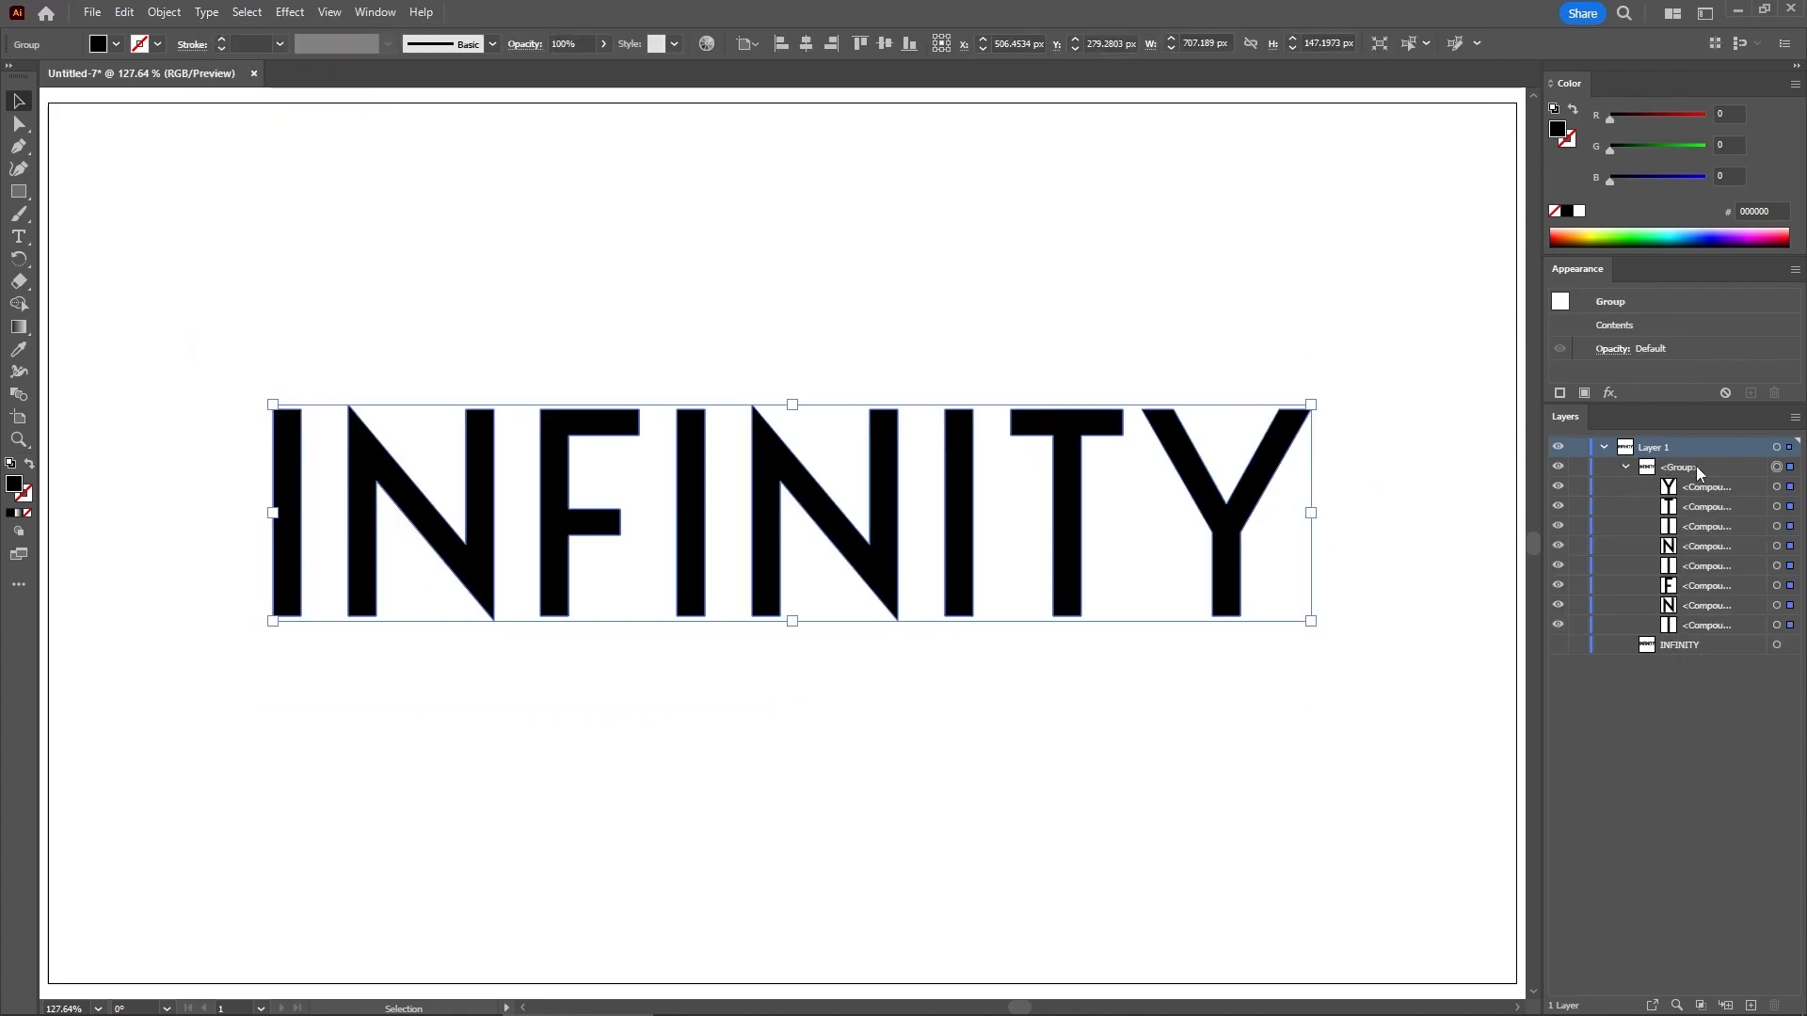
key(ctrl+shift+g)
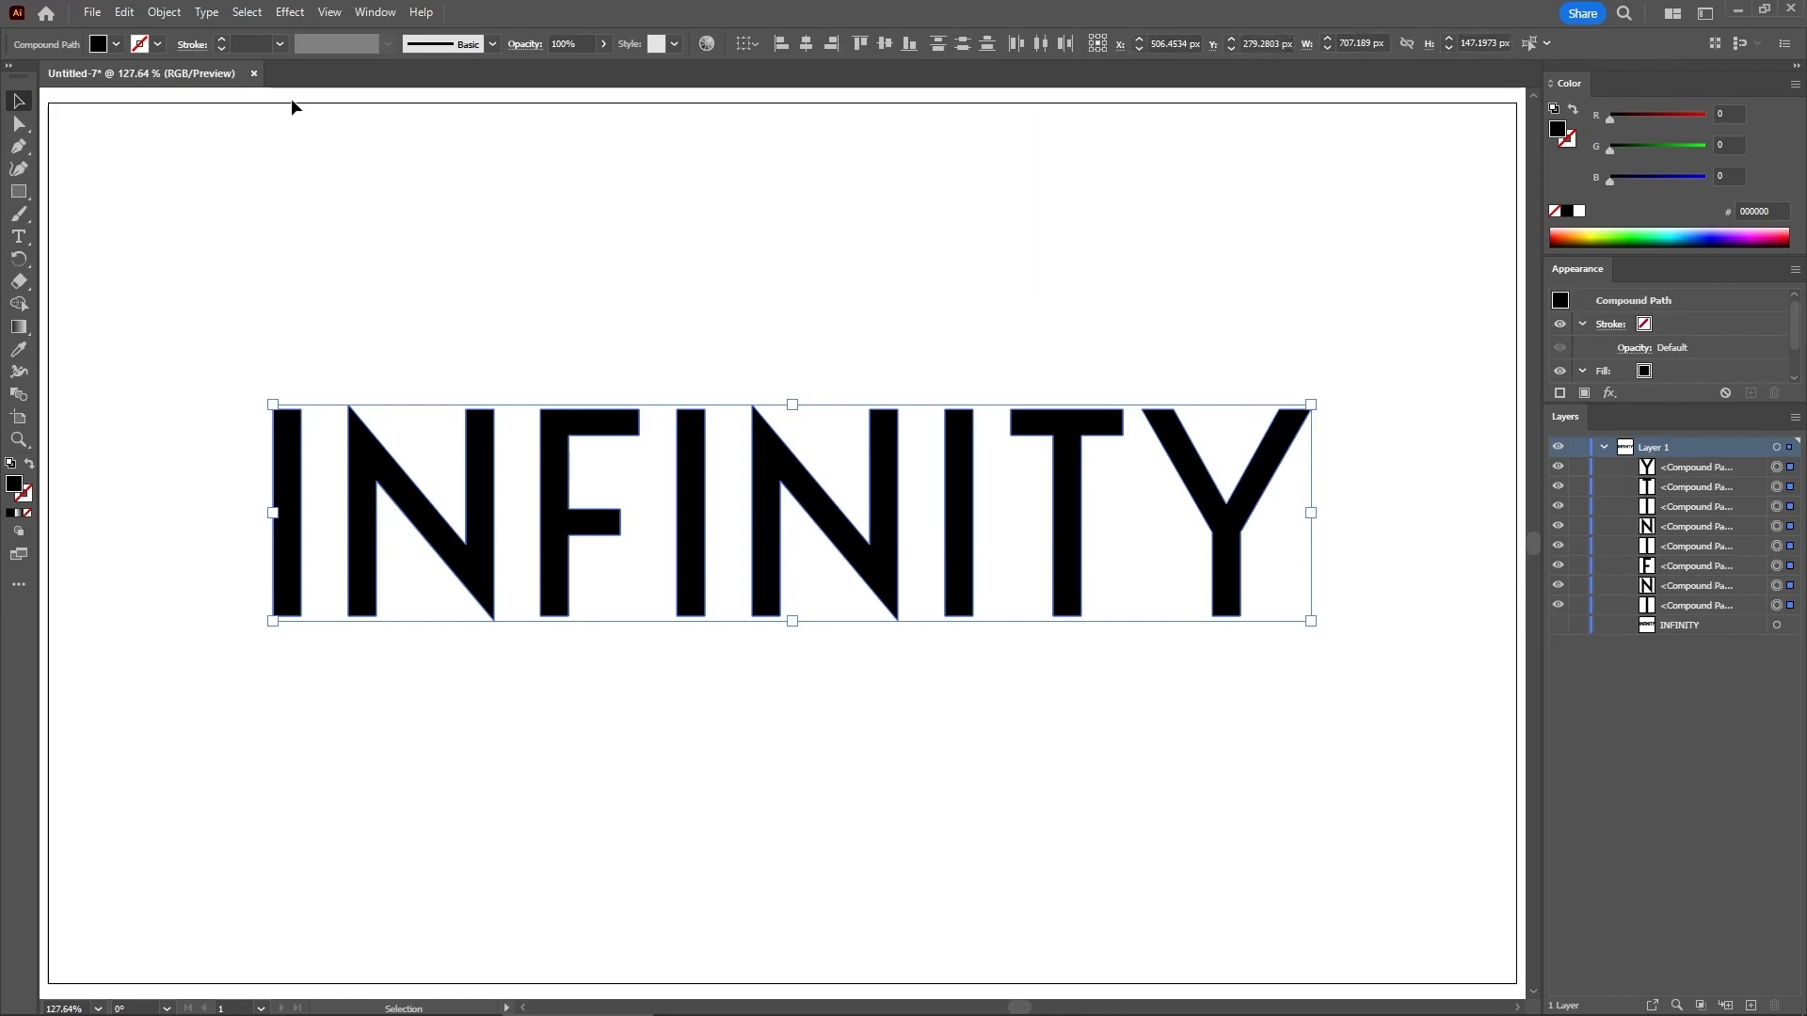
Combine all the outlined INFINITY letters into a single compound path
click(183, 15)
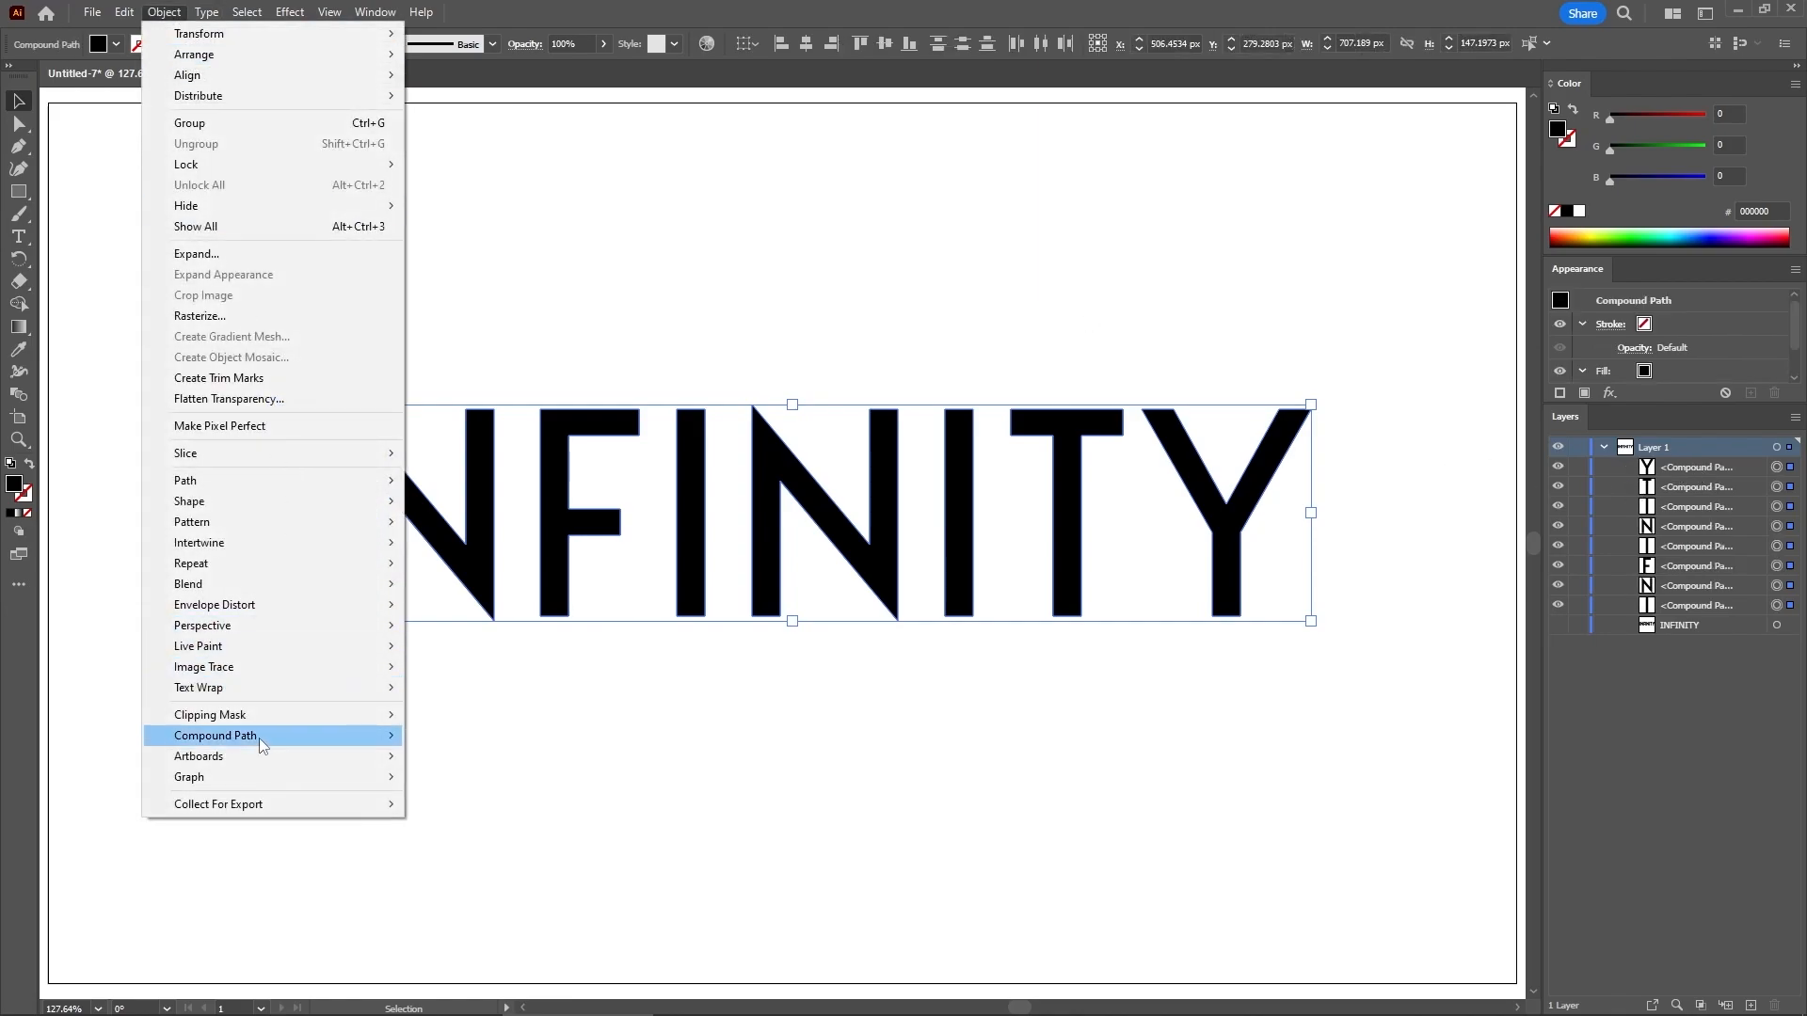
mouse_move(263, 737)
click(505, 738)
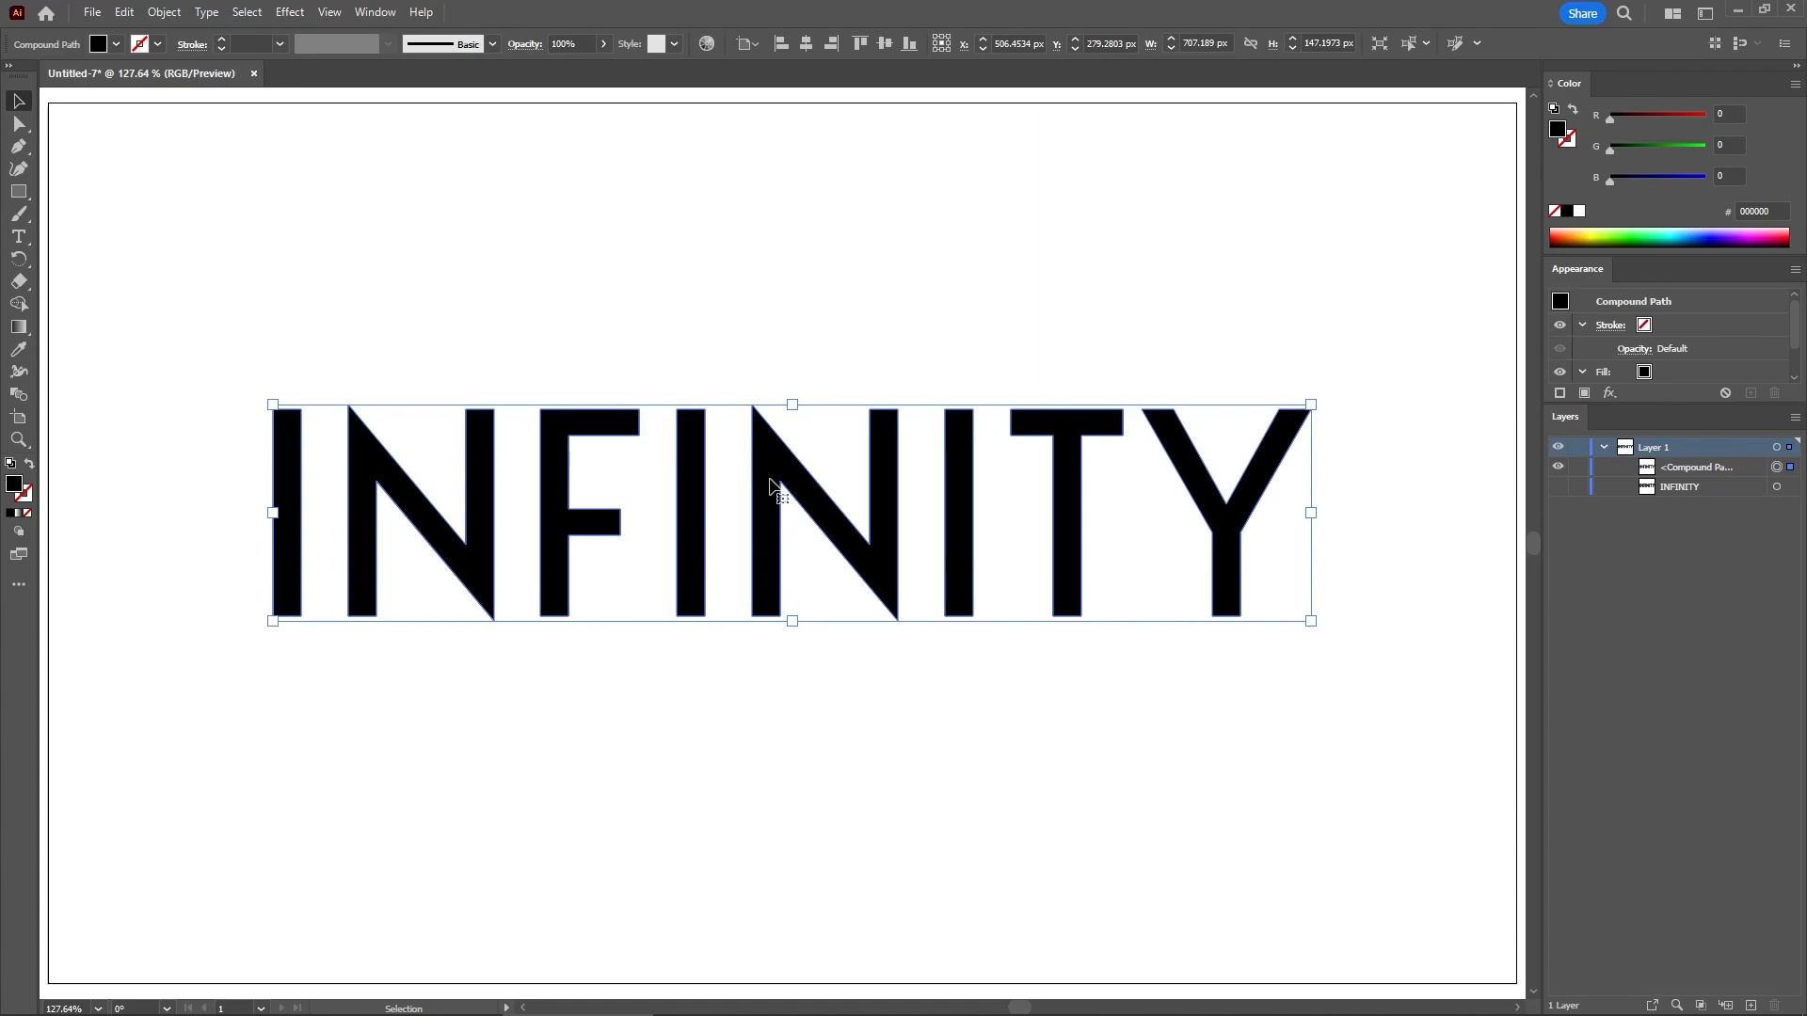
Offset the INFINITY compound path by 10 px with Miter joins and a miter limit of 4
click(166, 13)
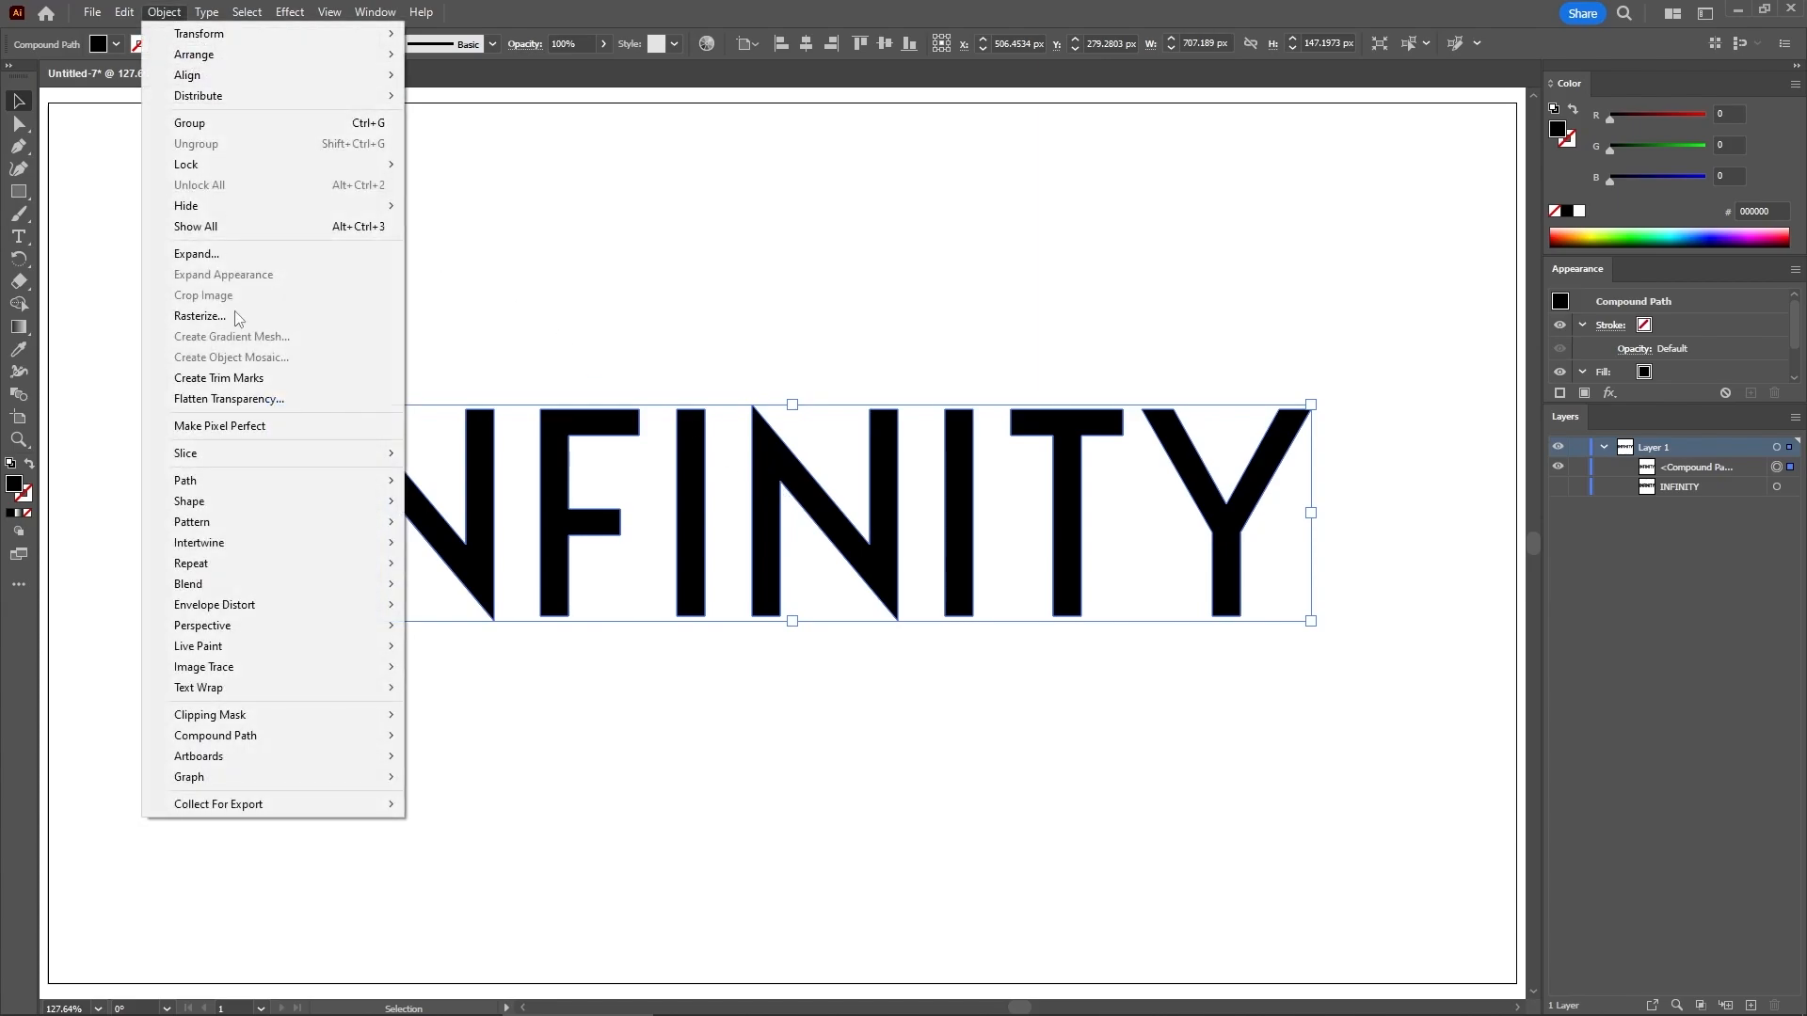
mouse_move(247, 478)
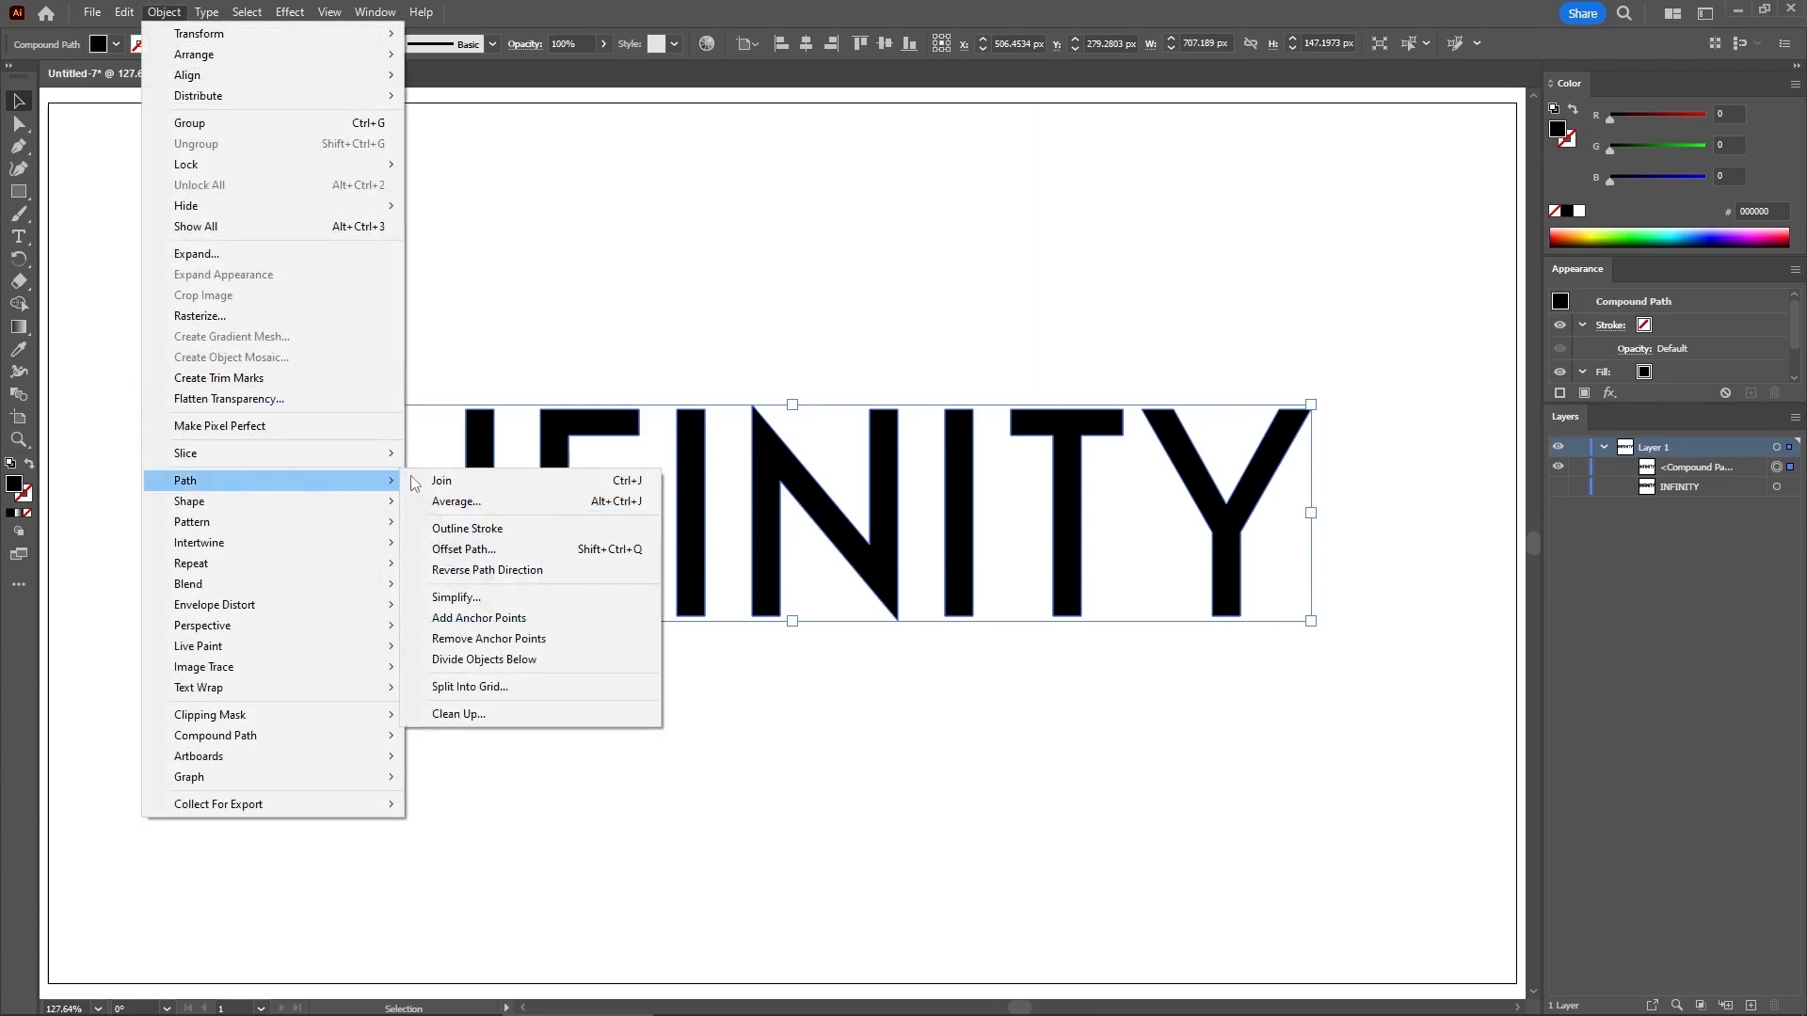
click(471, 551)
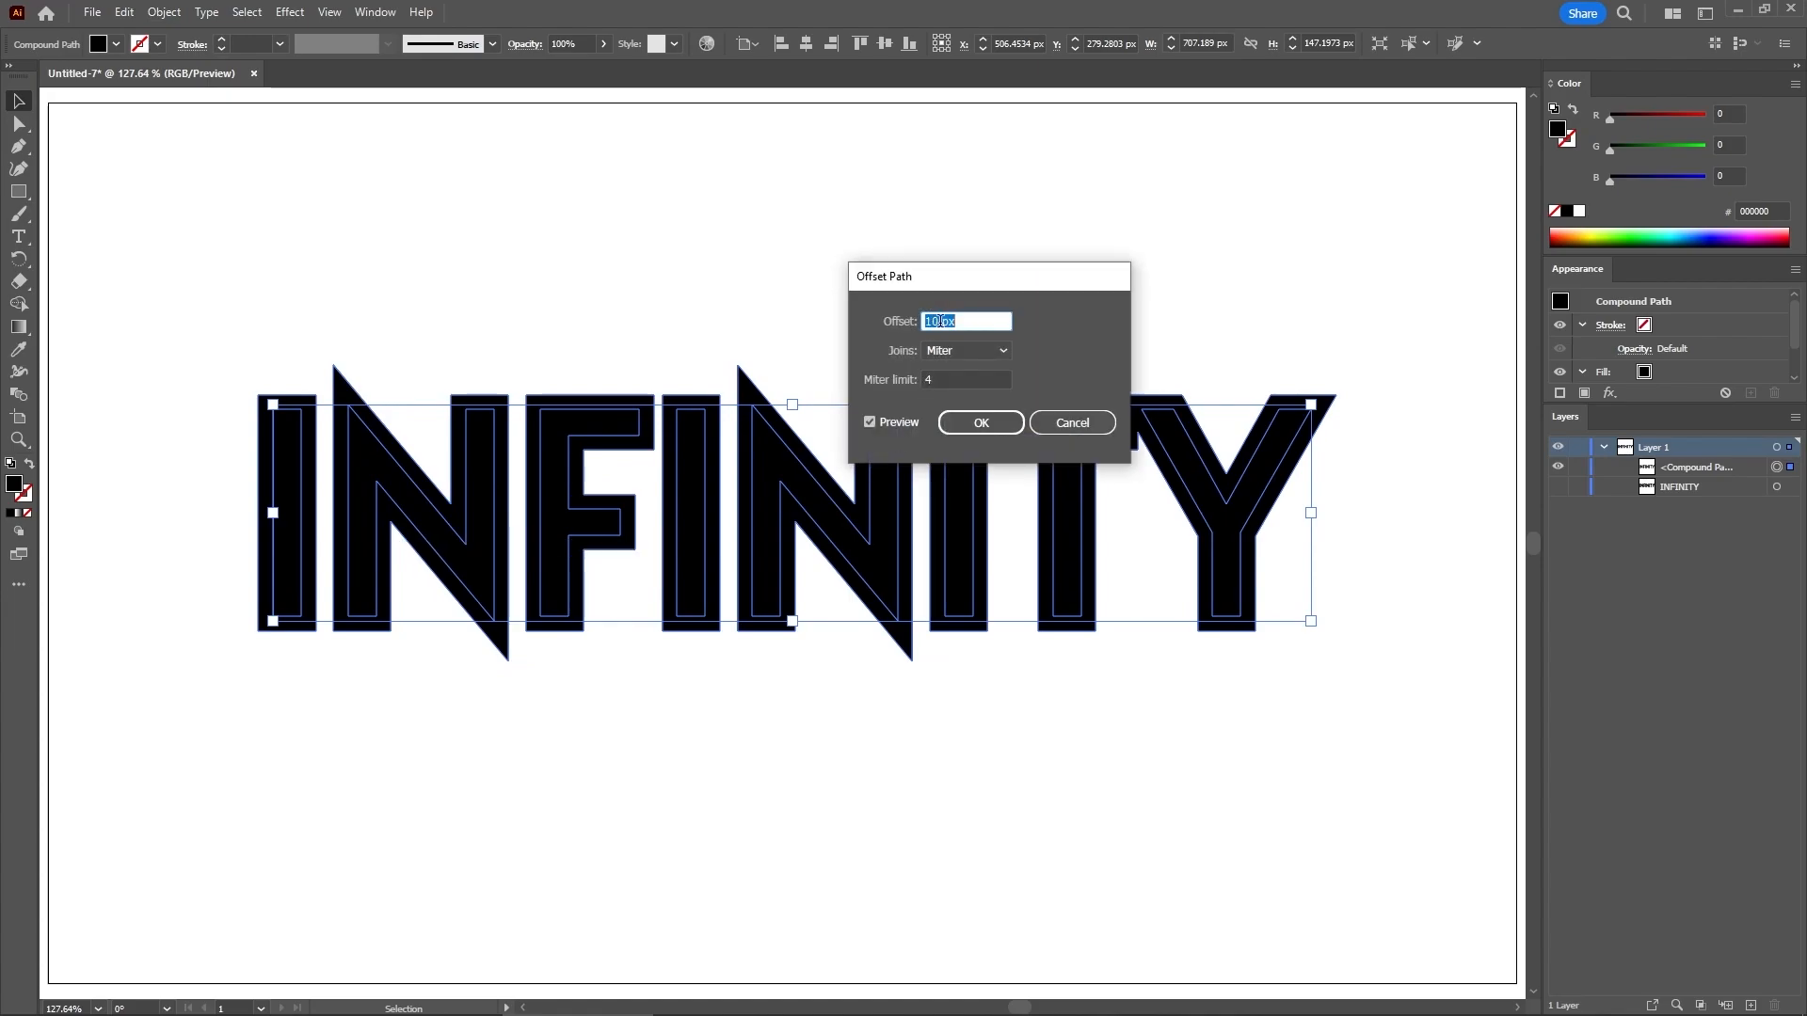
click(981, 423)
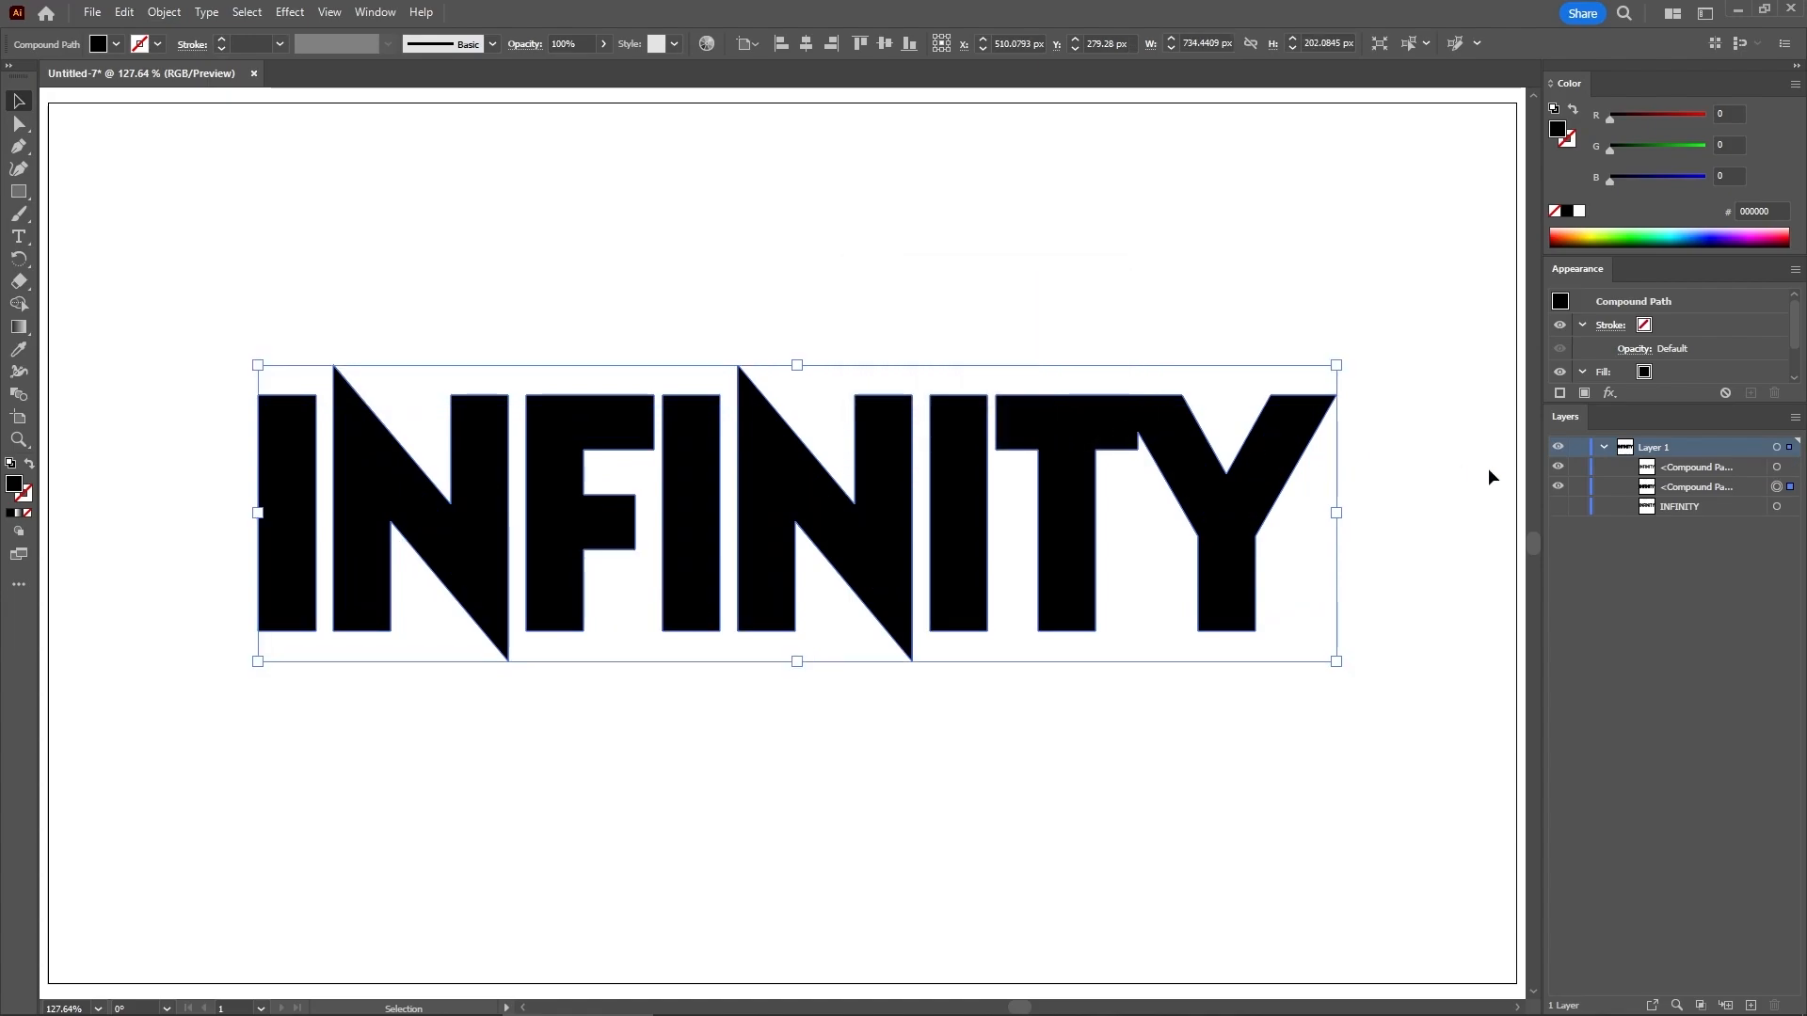
Set the fill of the offset path behind the letters to white and deselect it
click(1583, 325)
click(1582, 348)
click(1617, 349)
click(1578, 215)
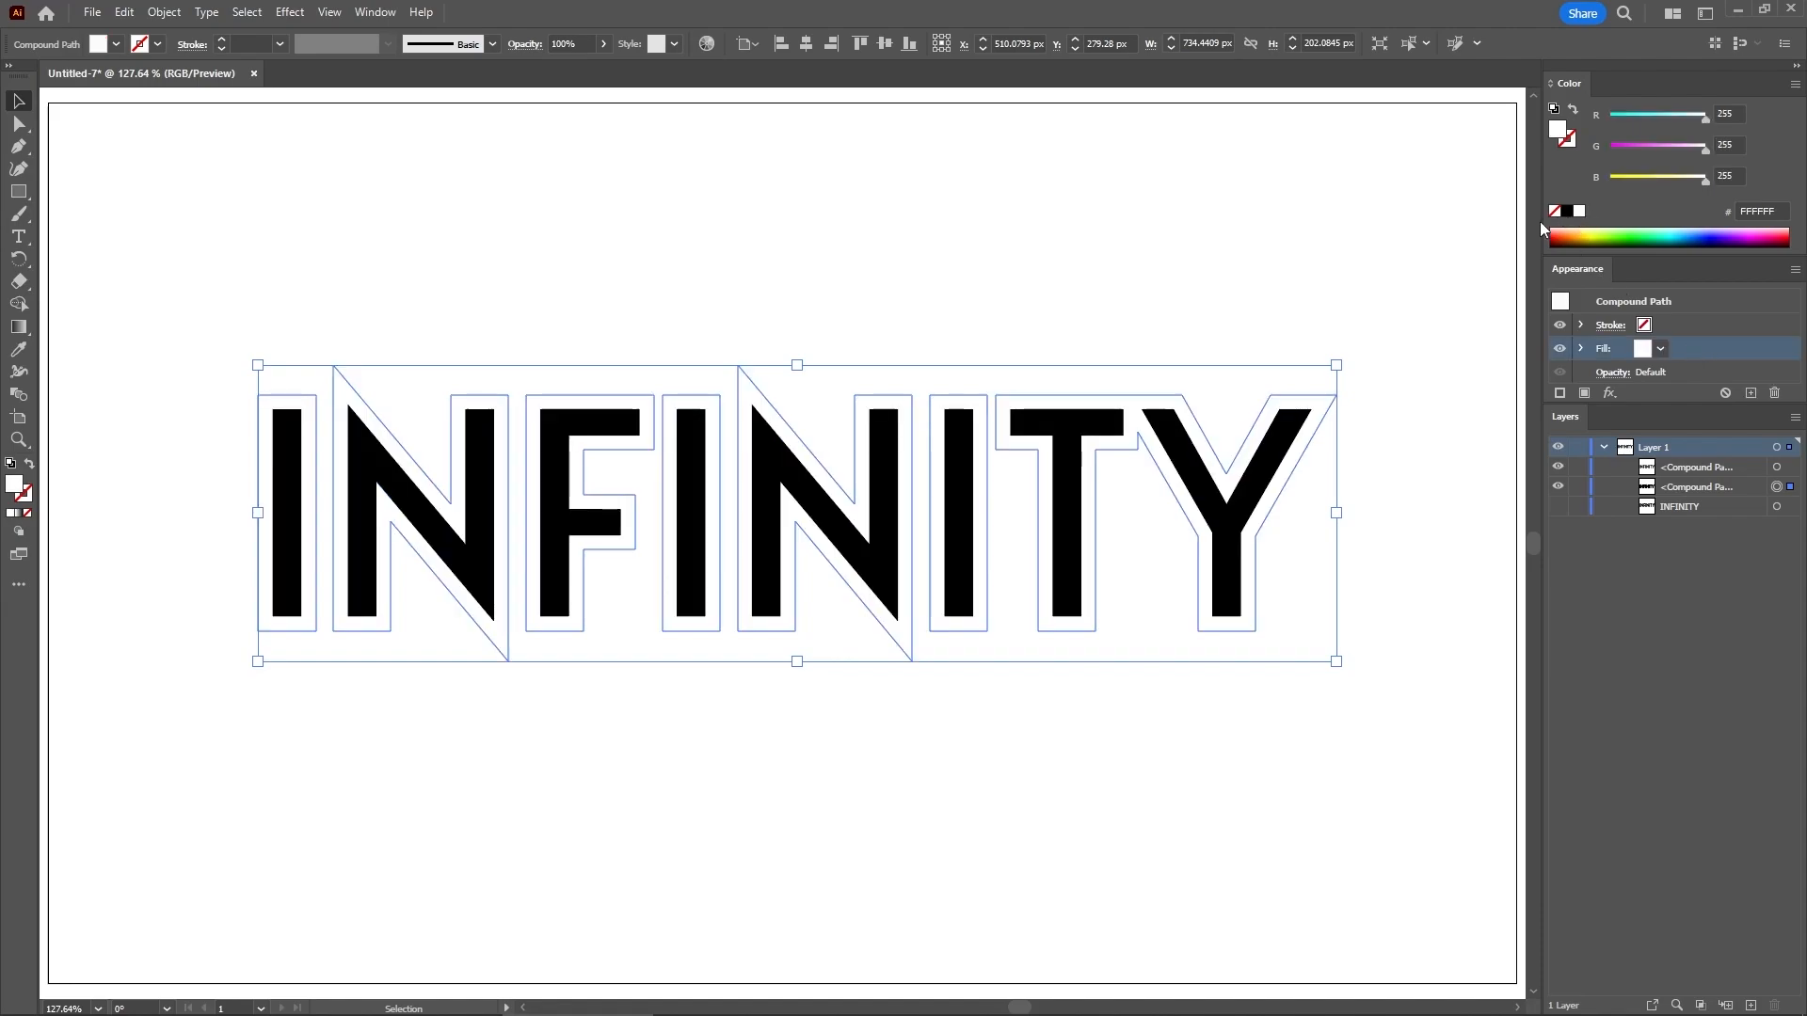
click(1419, 277)
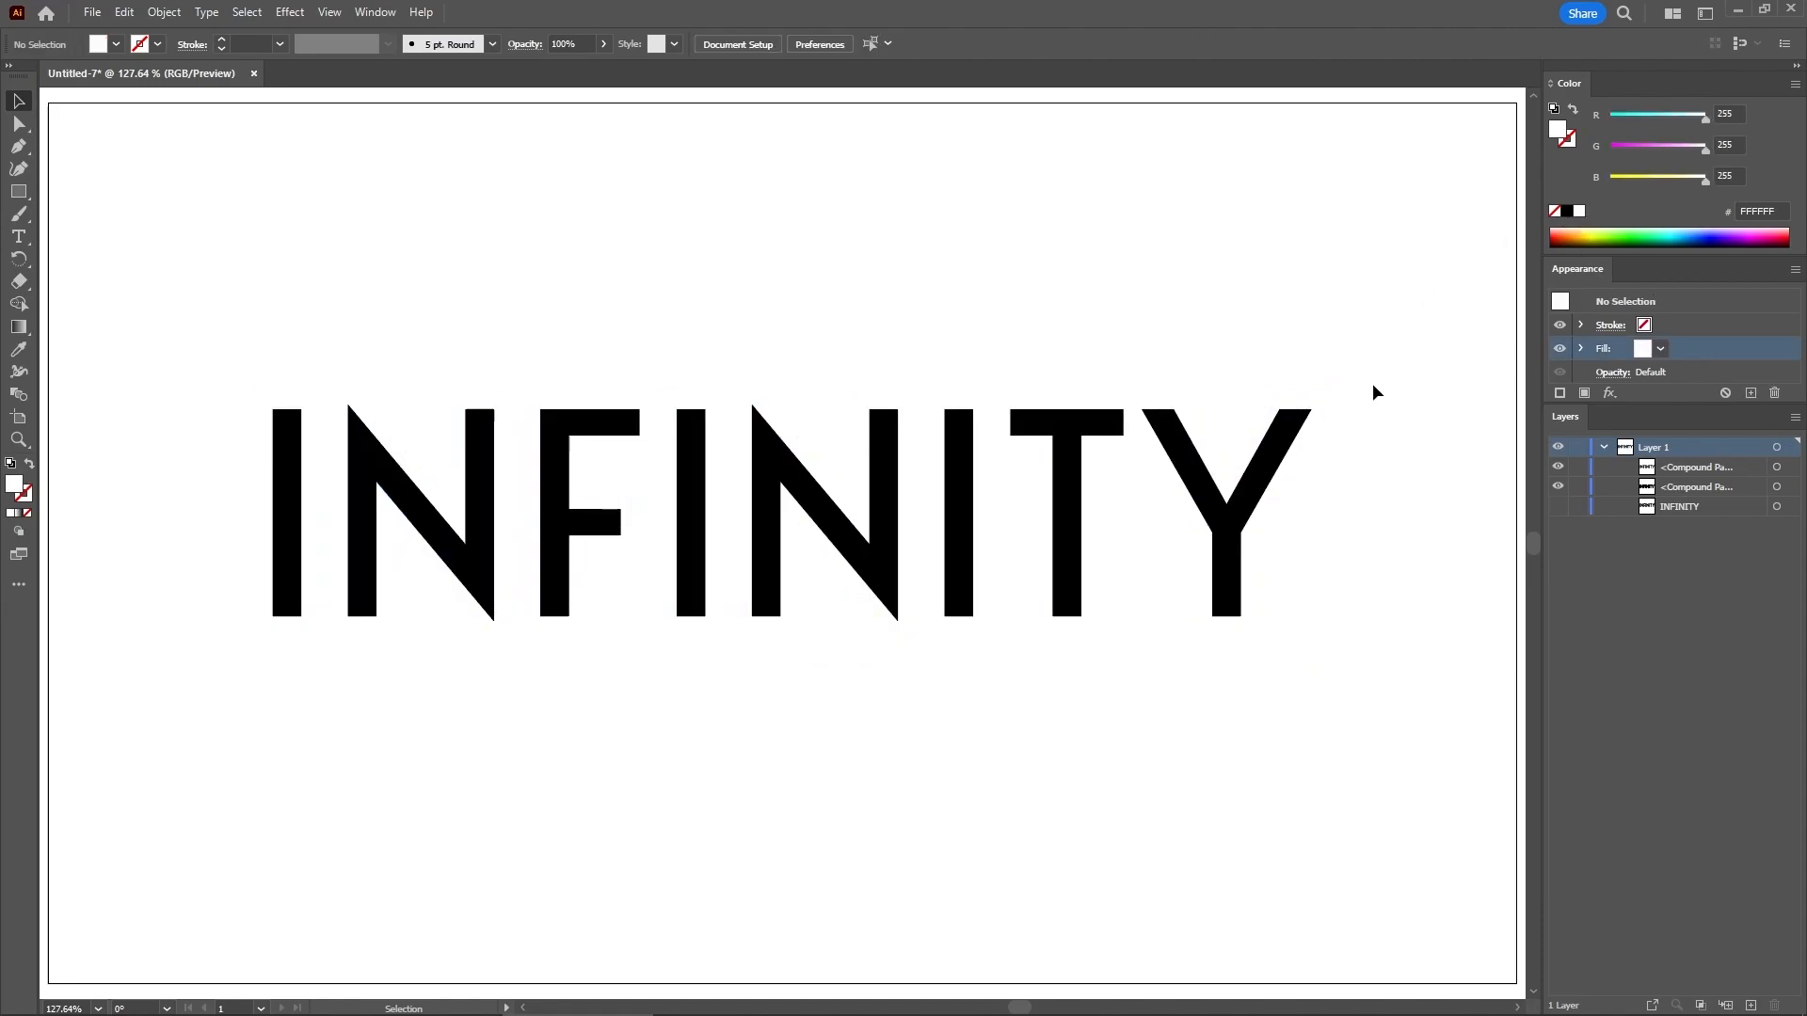
Simulate colored paper in the document setup, using light gray (RGB 192, 192, 192) as the paper color
drag(1369, 385, 1325, 476)
click(1374, 262)
click(95, 13)
click(156, 515)
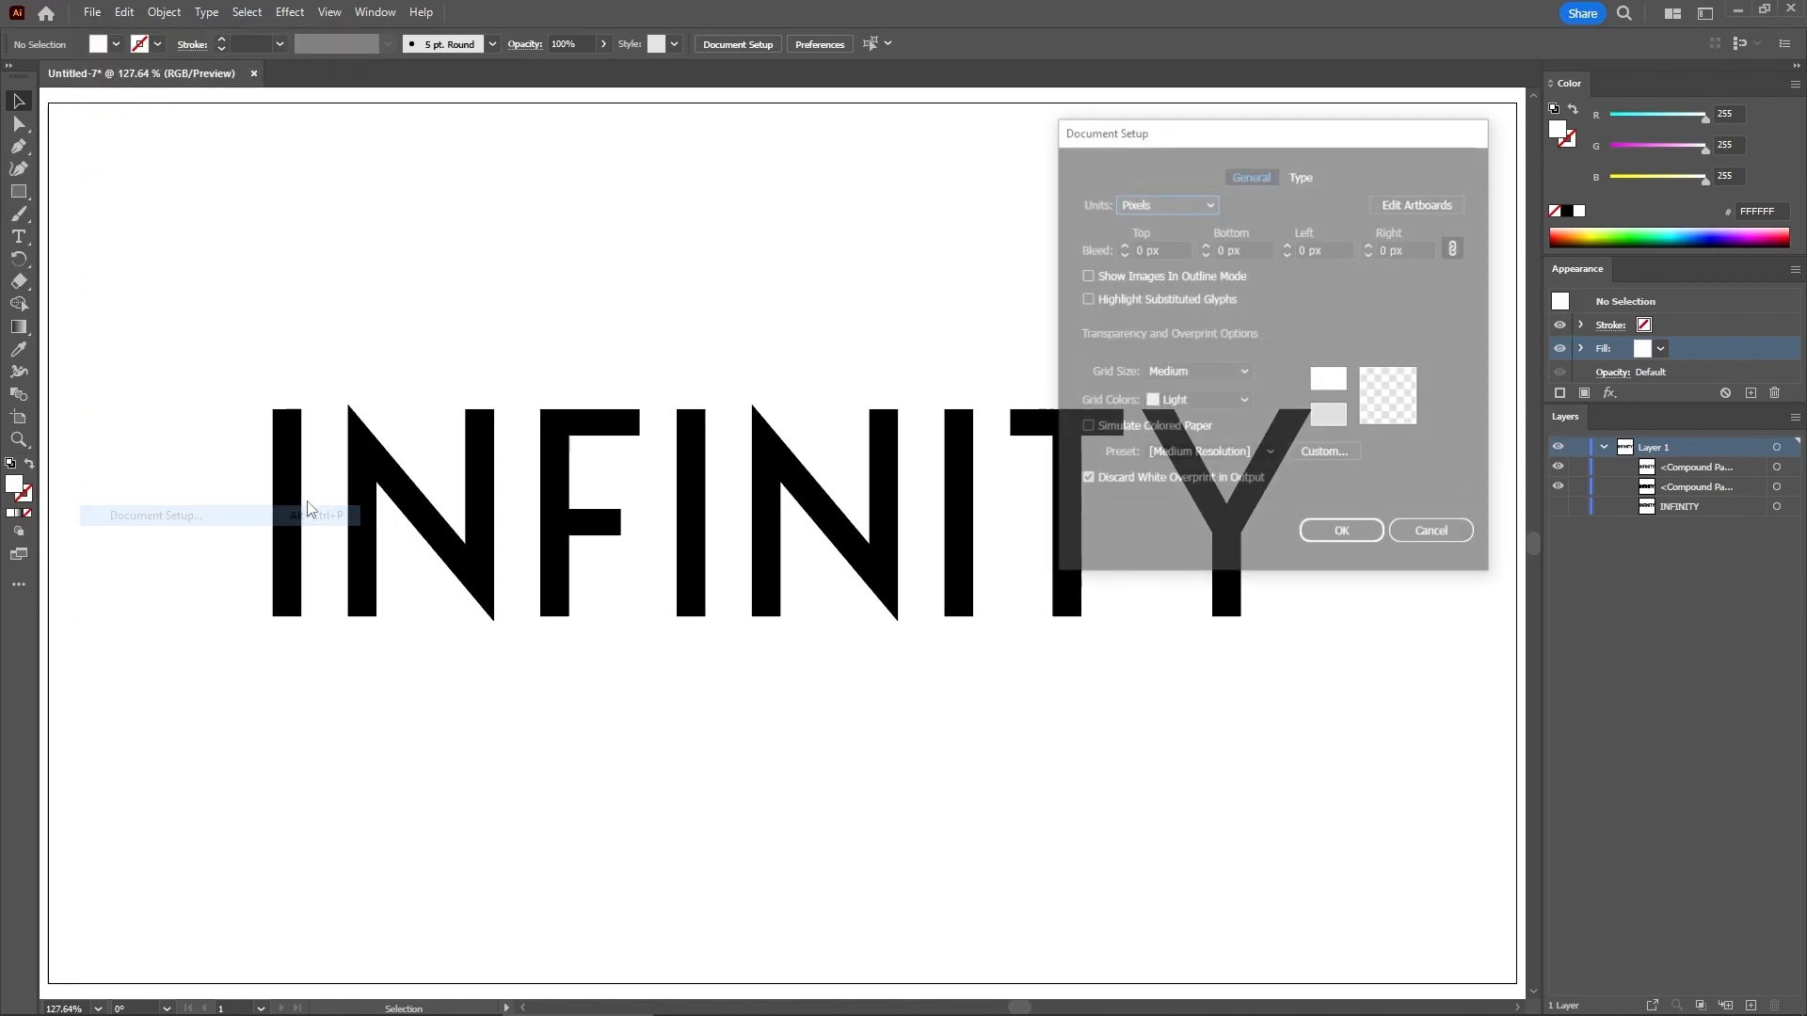
click(1085, 427)
click(1342, 381)
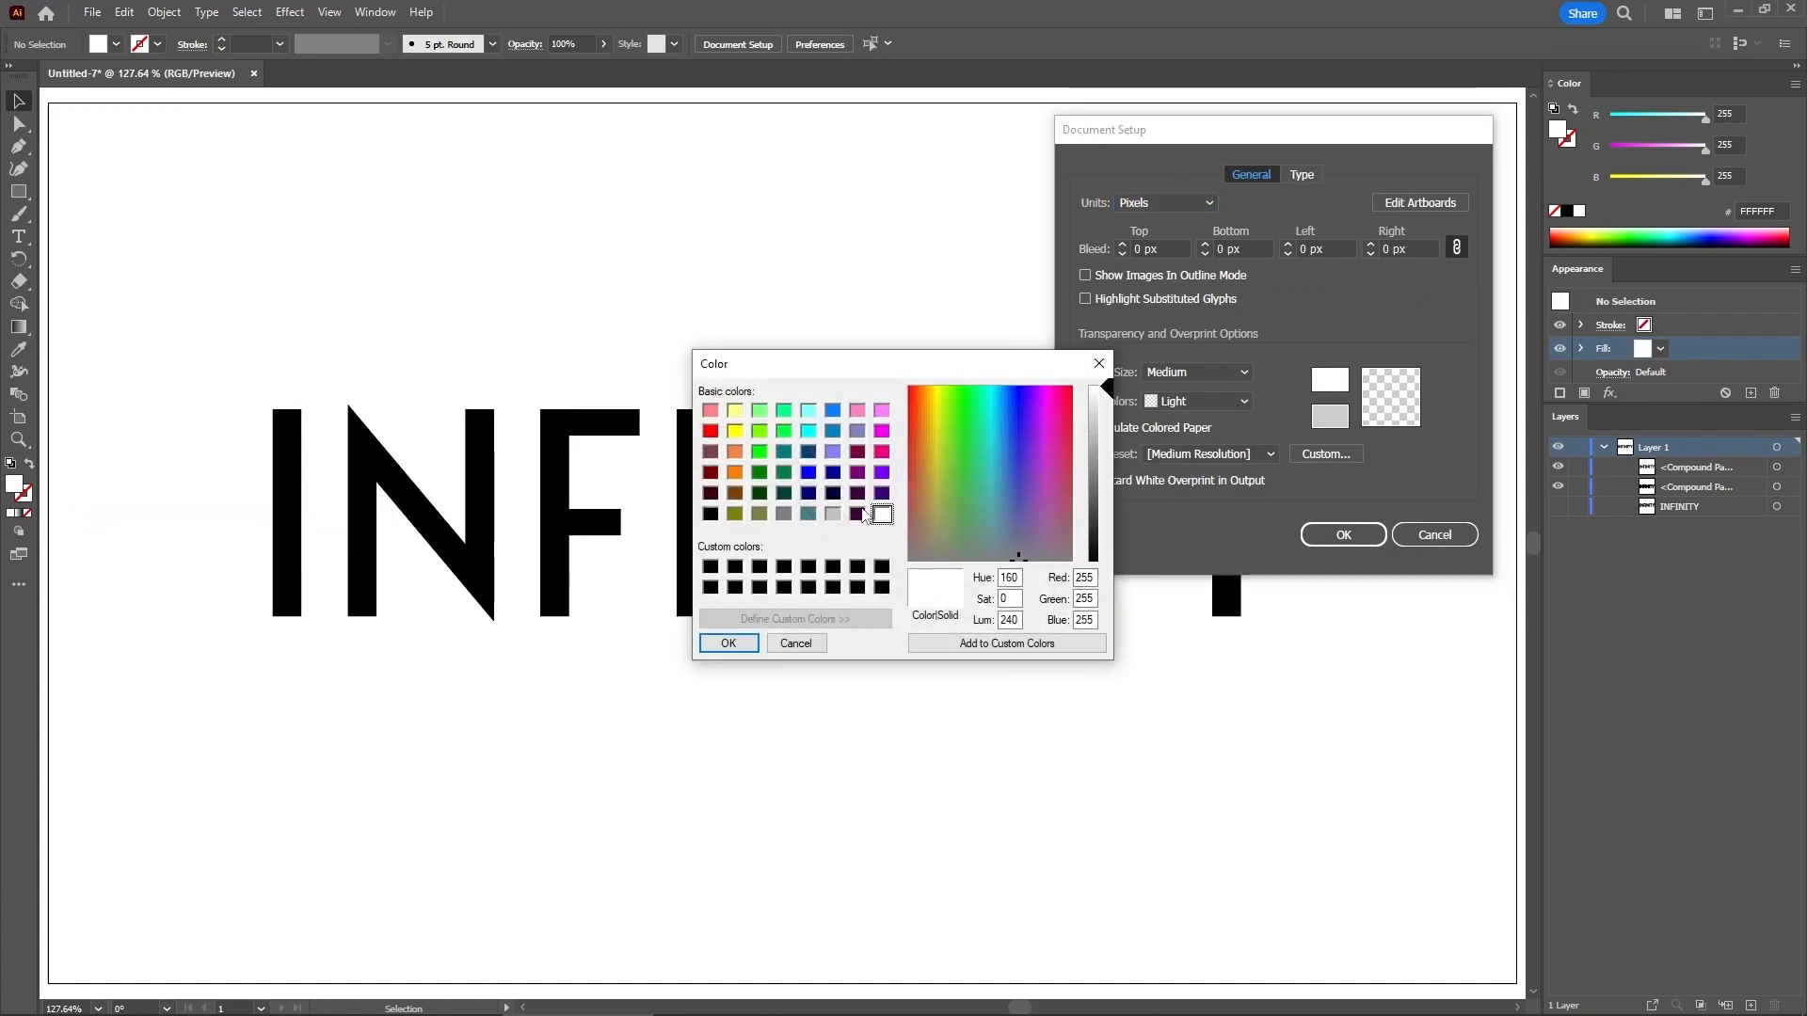
click(833, 515)
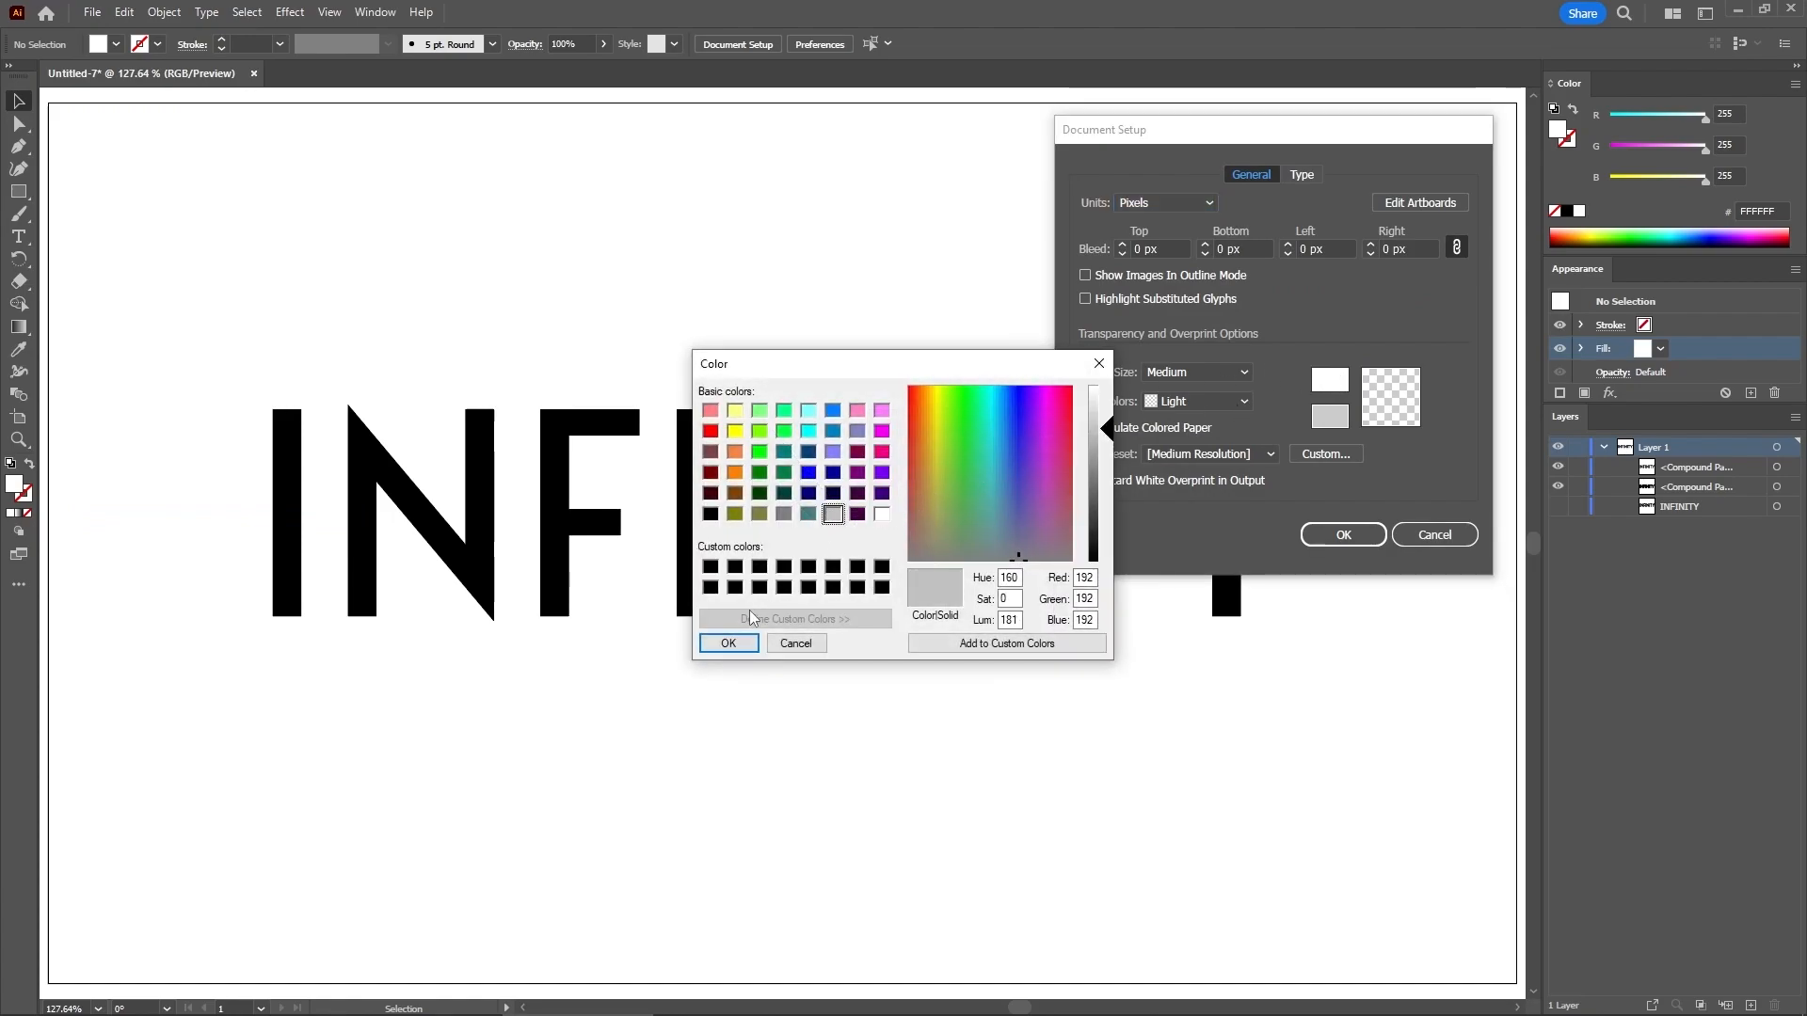
click(729, 642)
click(1344, 535)
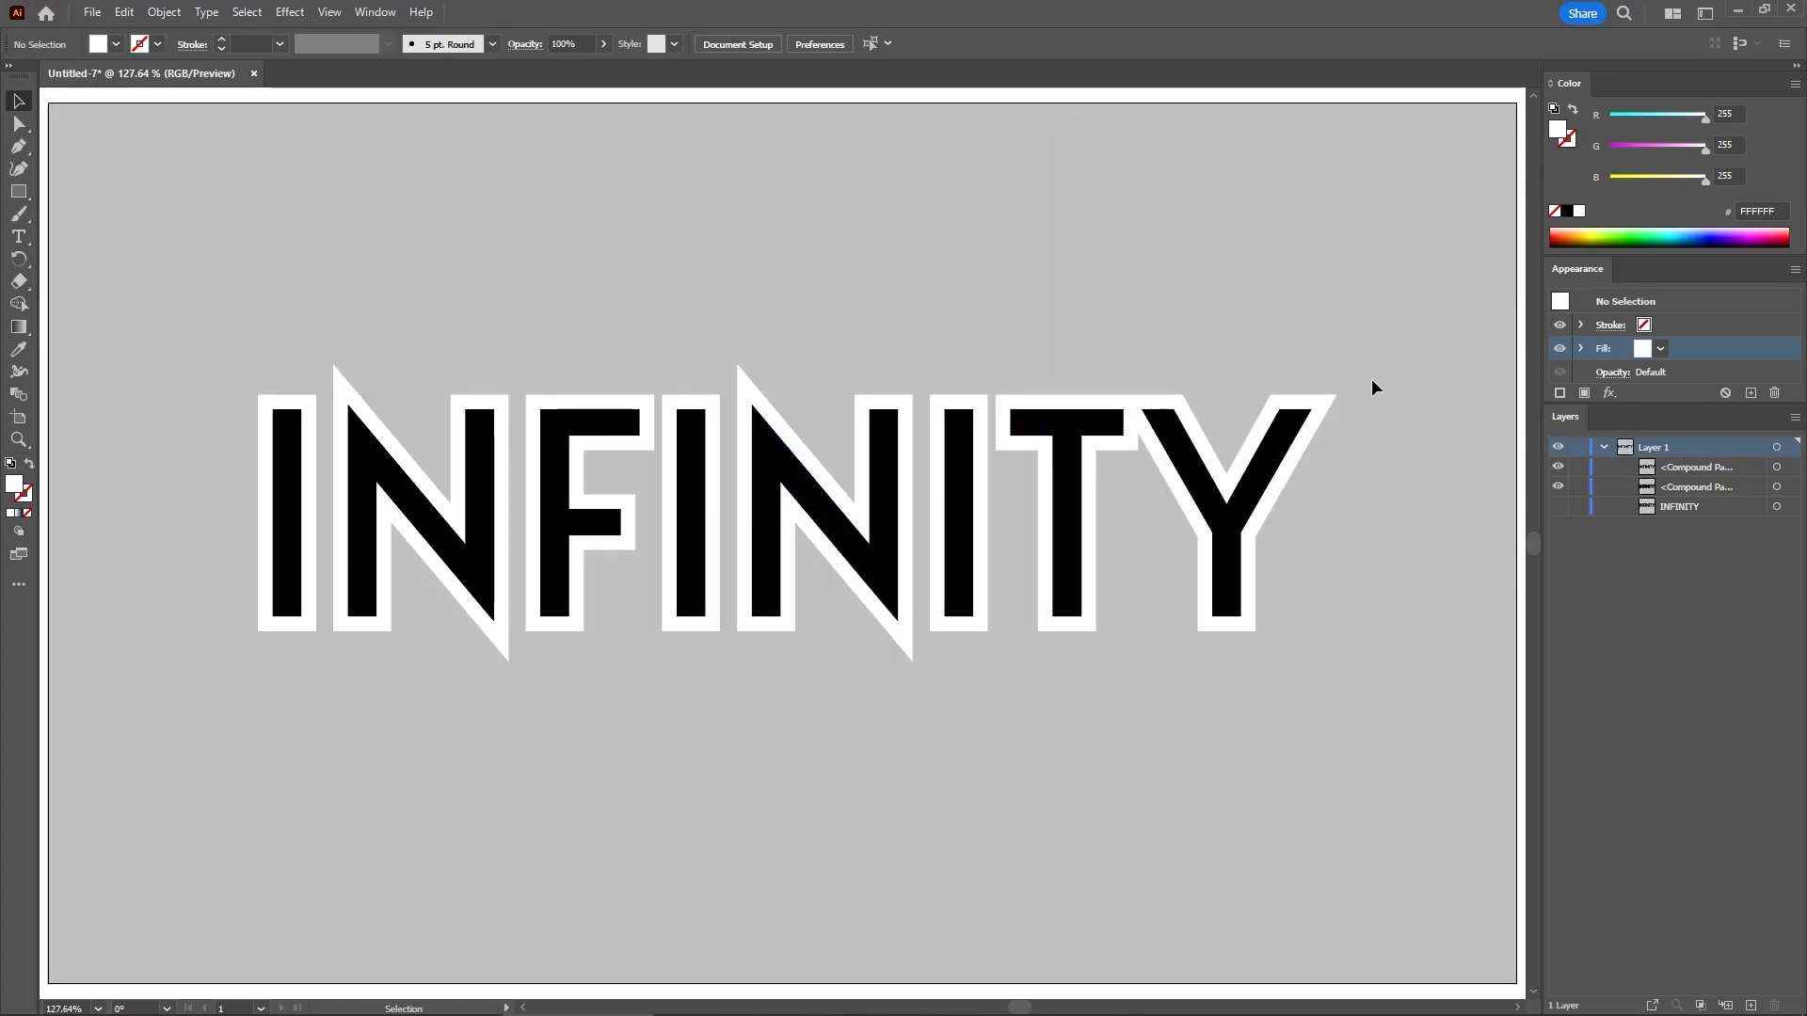
Offset the white compound path by 10 px with Miter joins and a miter limit of 4, and fill the new path black
click(1320, 419)
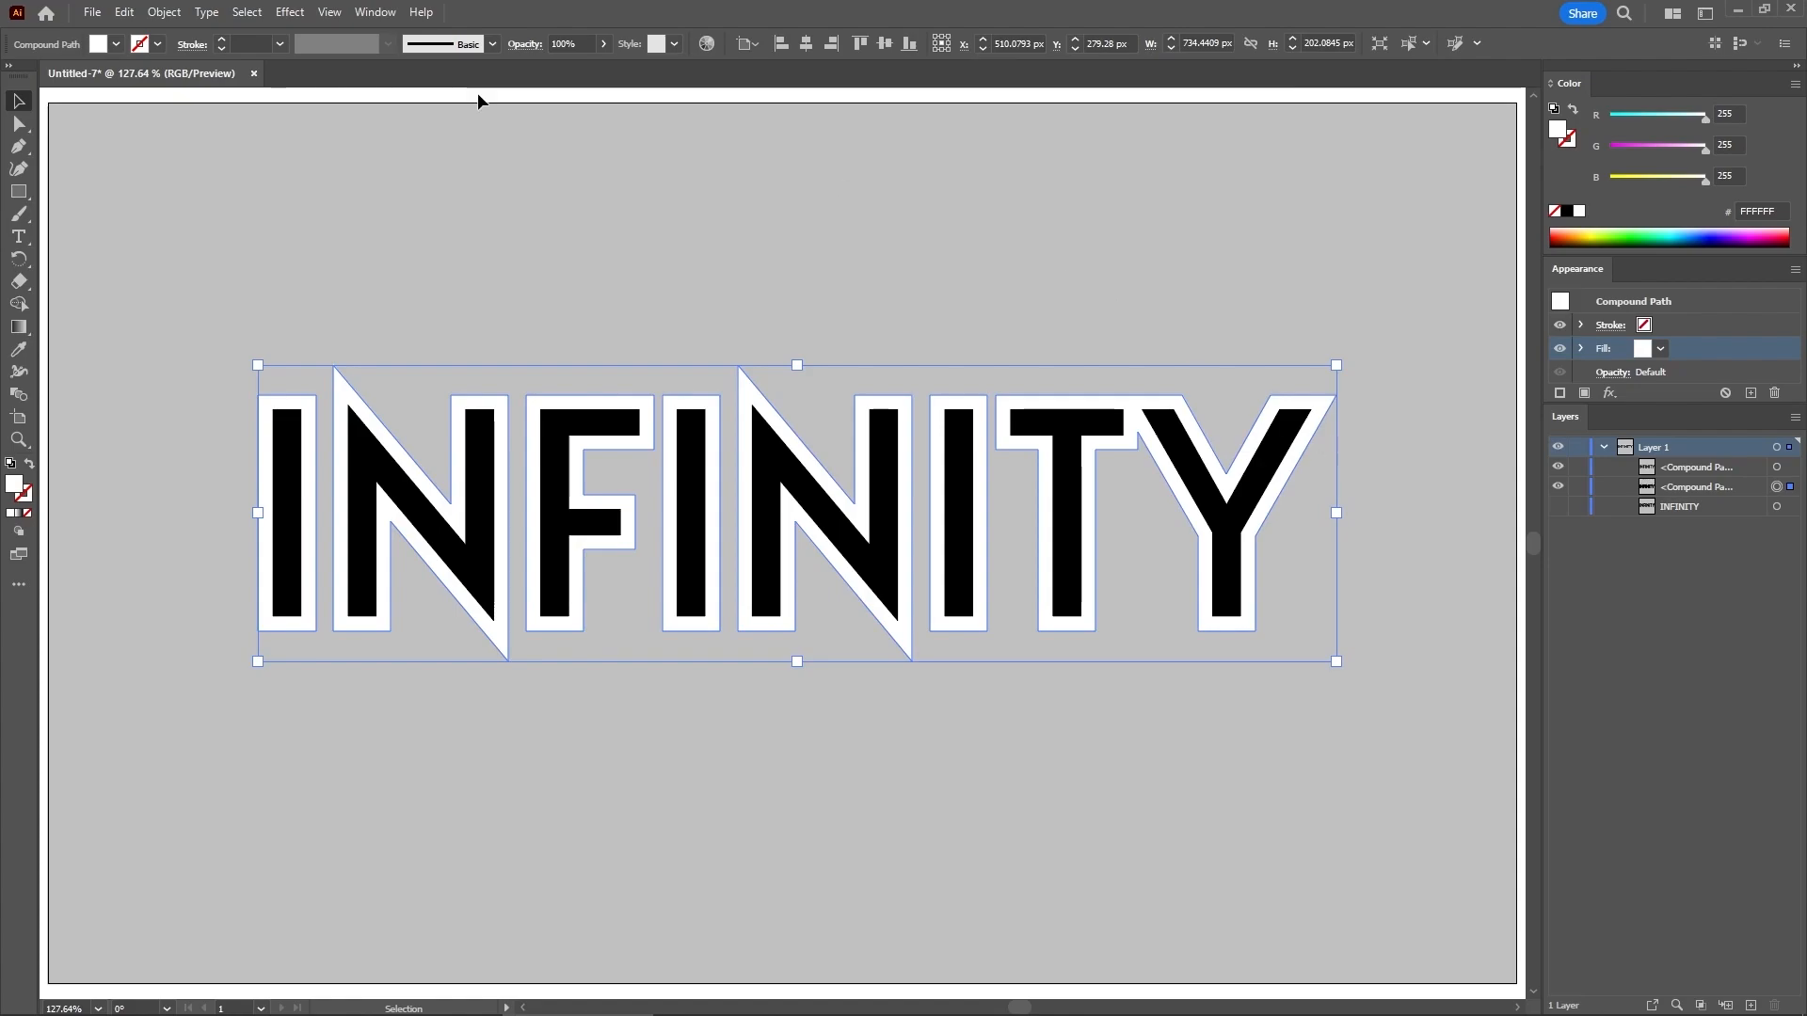
click(176, 12)
mouse_move(207, 481)
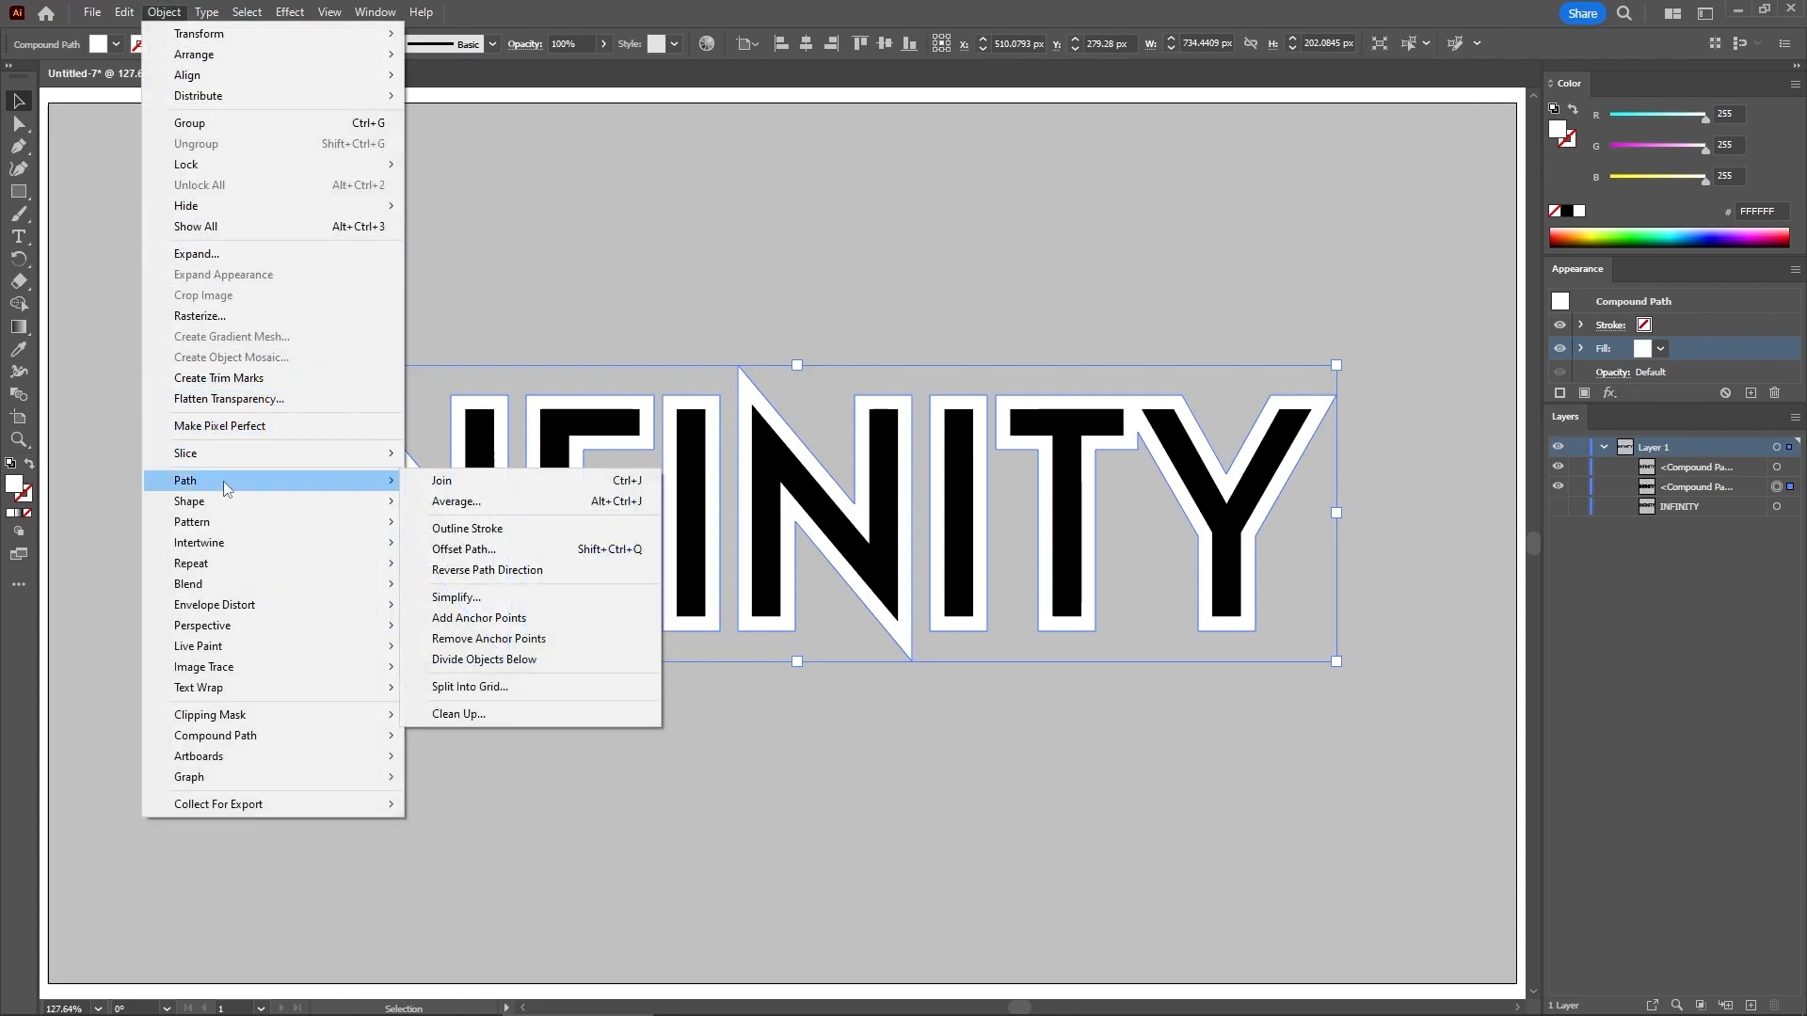
click(521, 552)
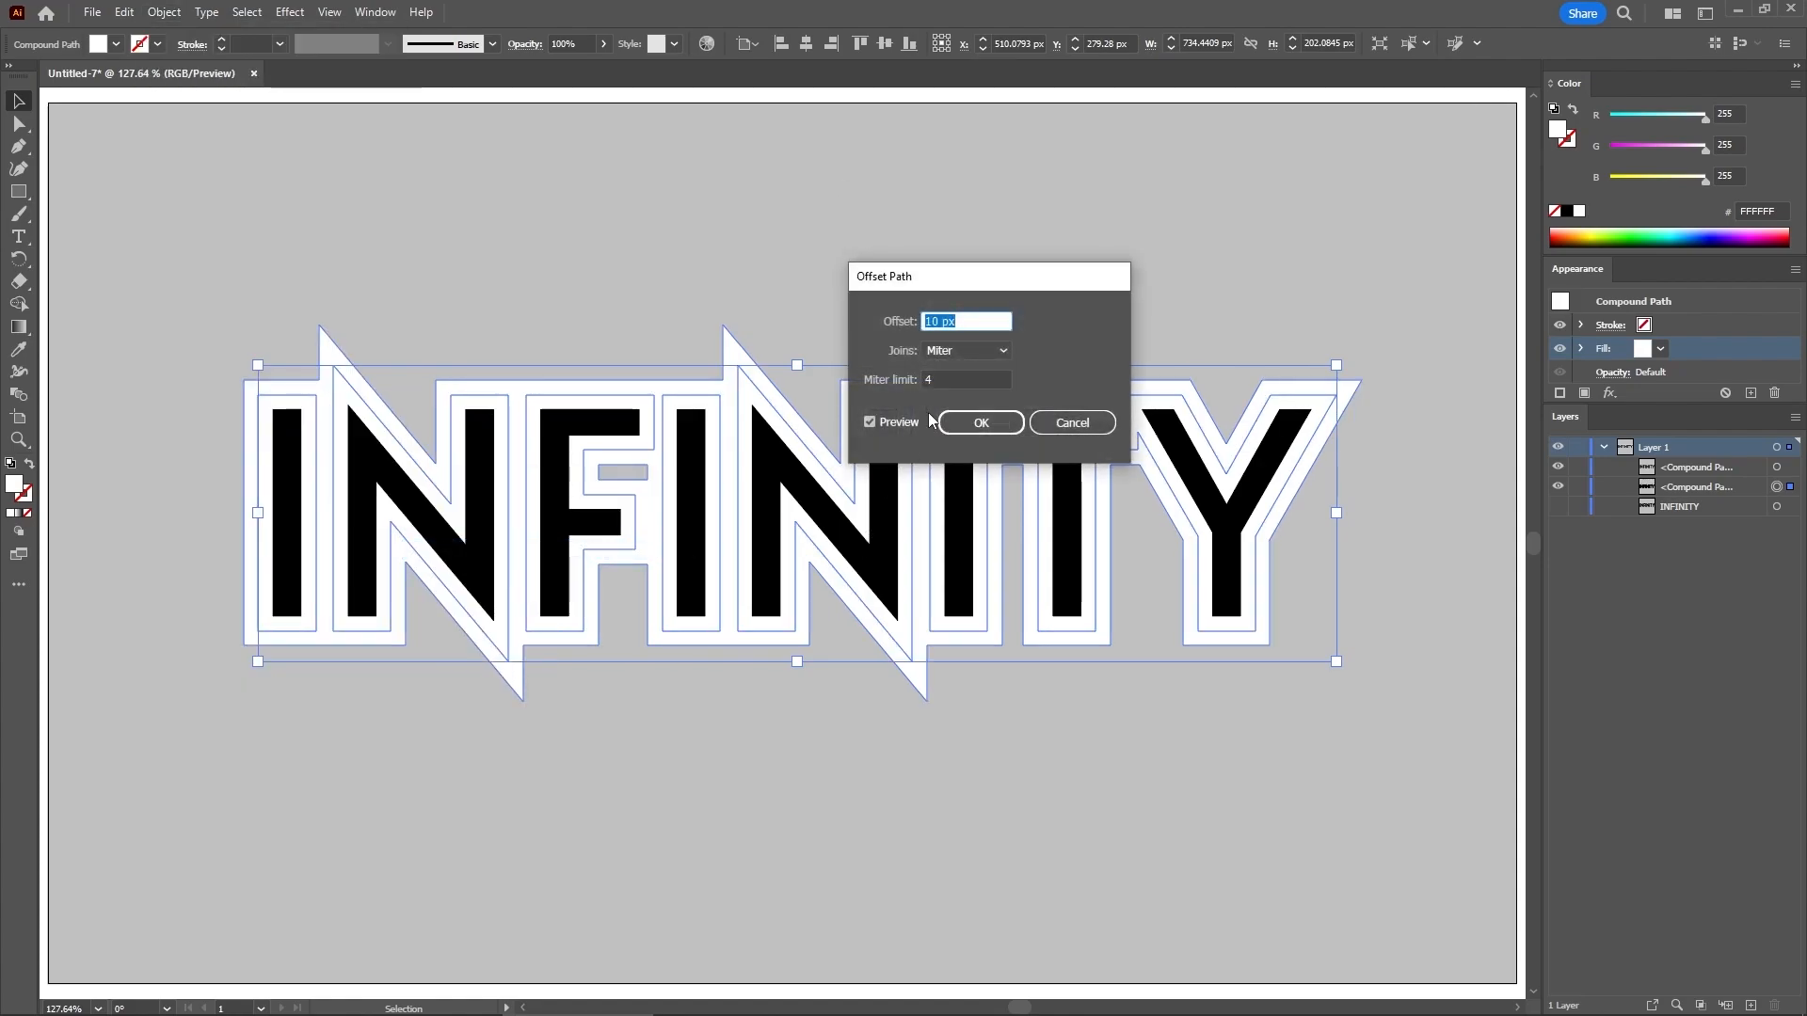
click(981, 423)
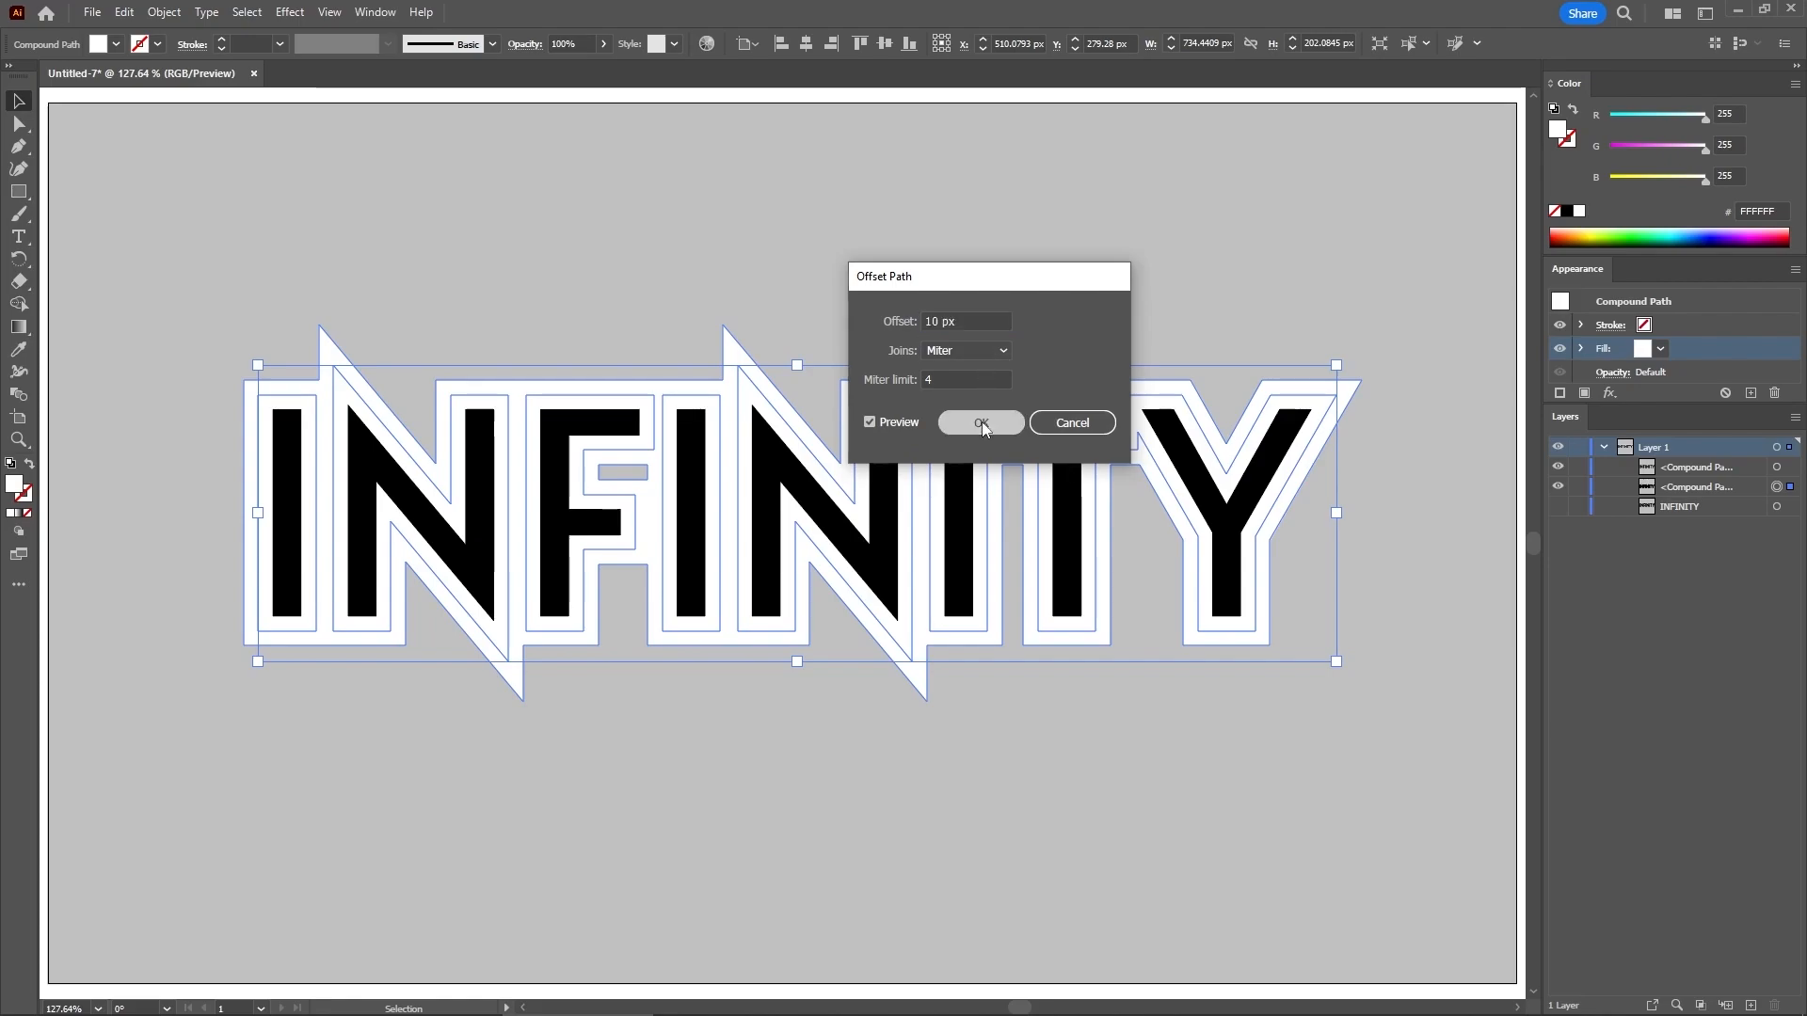
click(1567, 210)
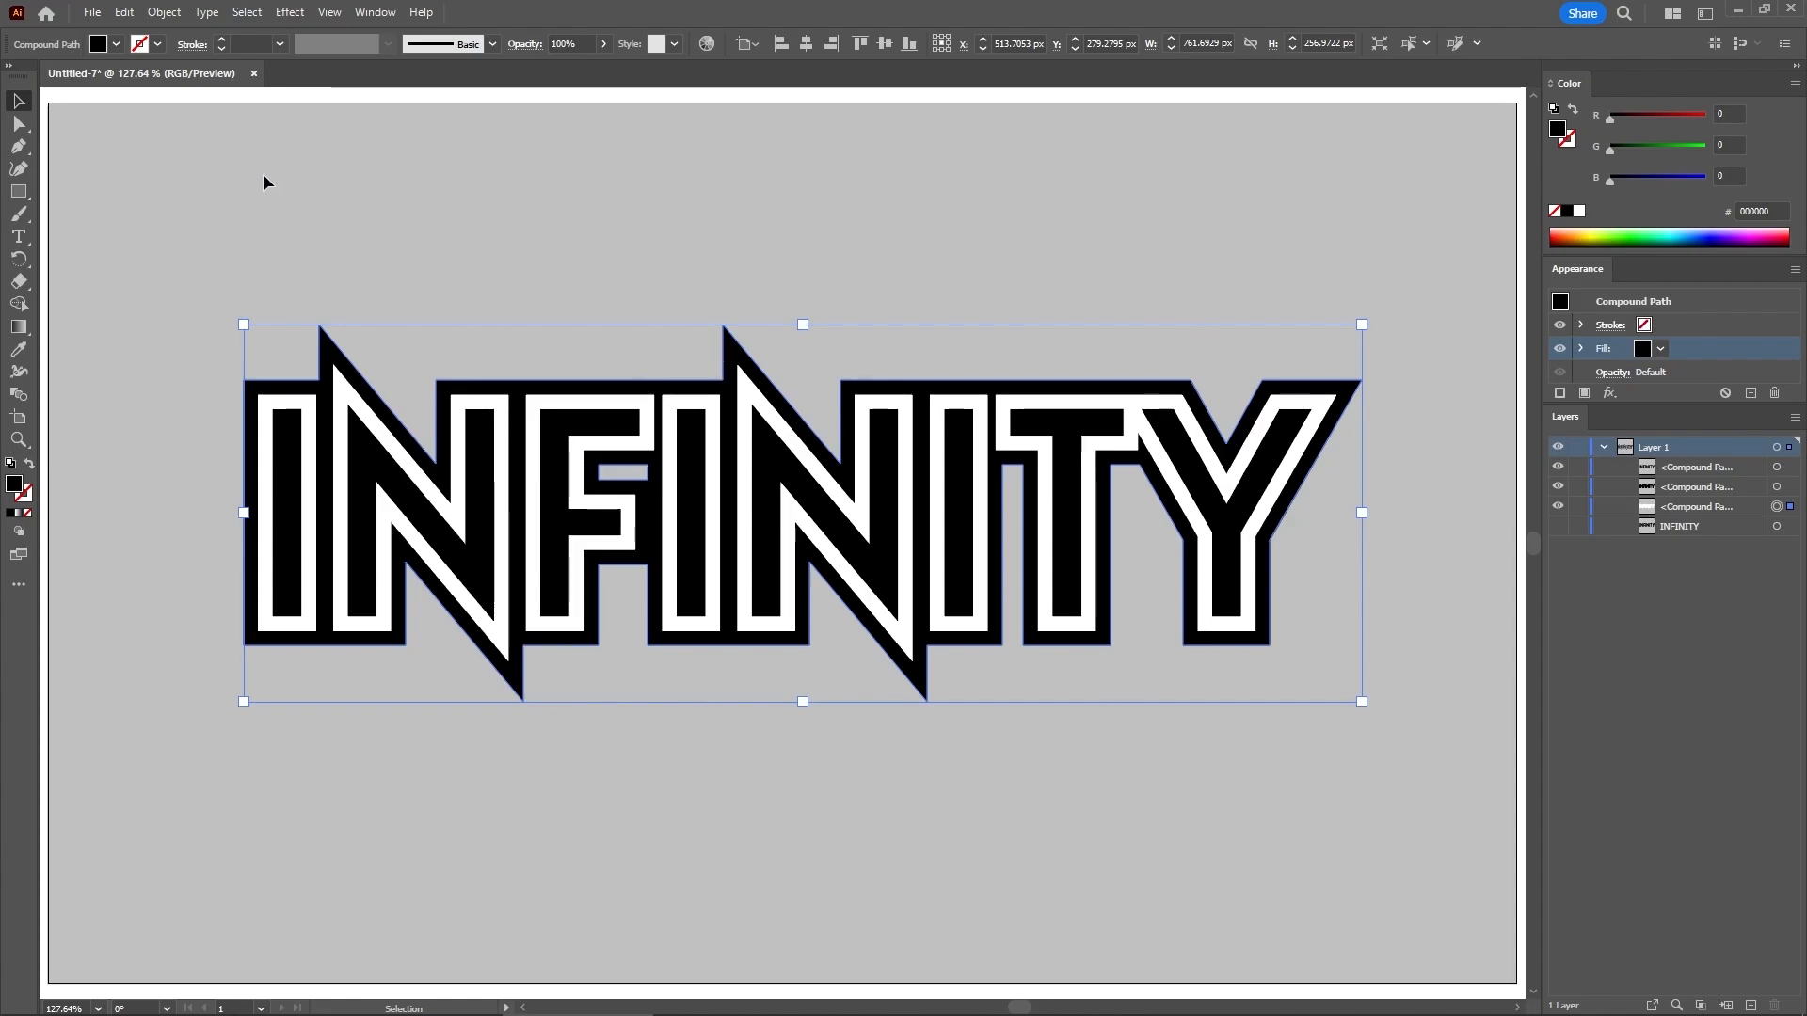
Offset the outer black compound path by 10 px and fill the resulting path white
click(163, 11)
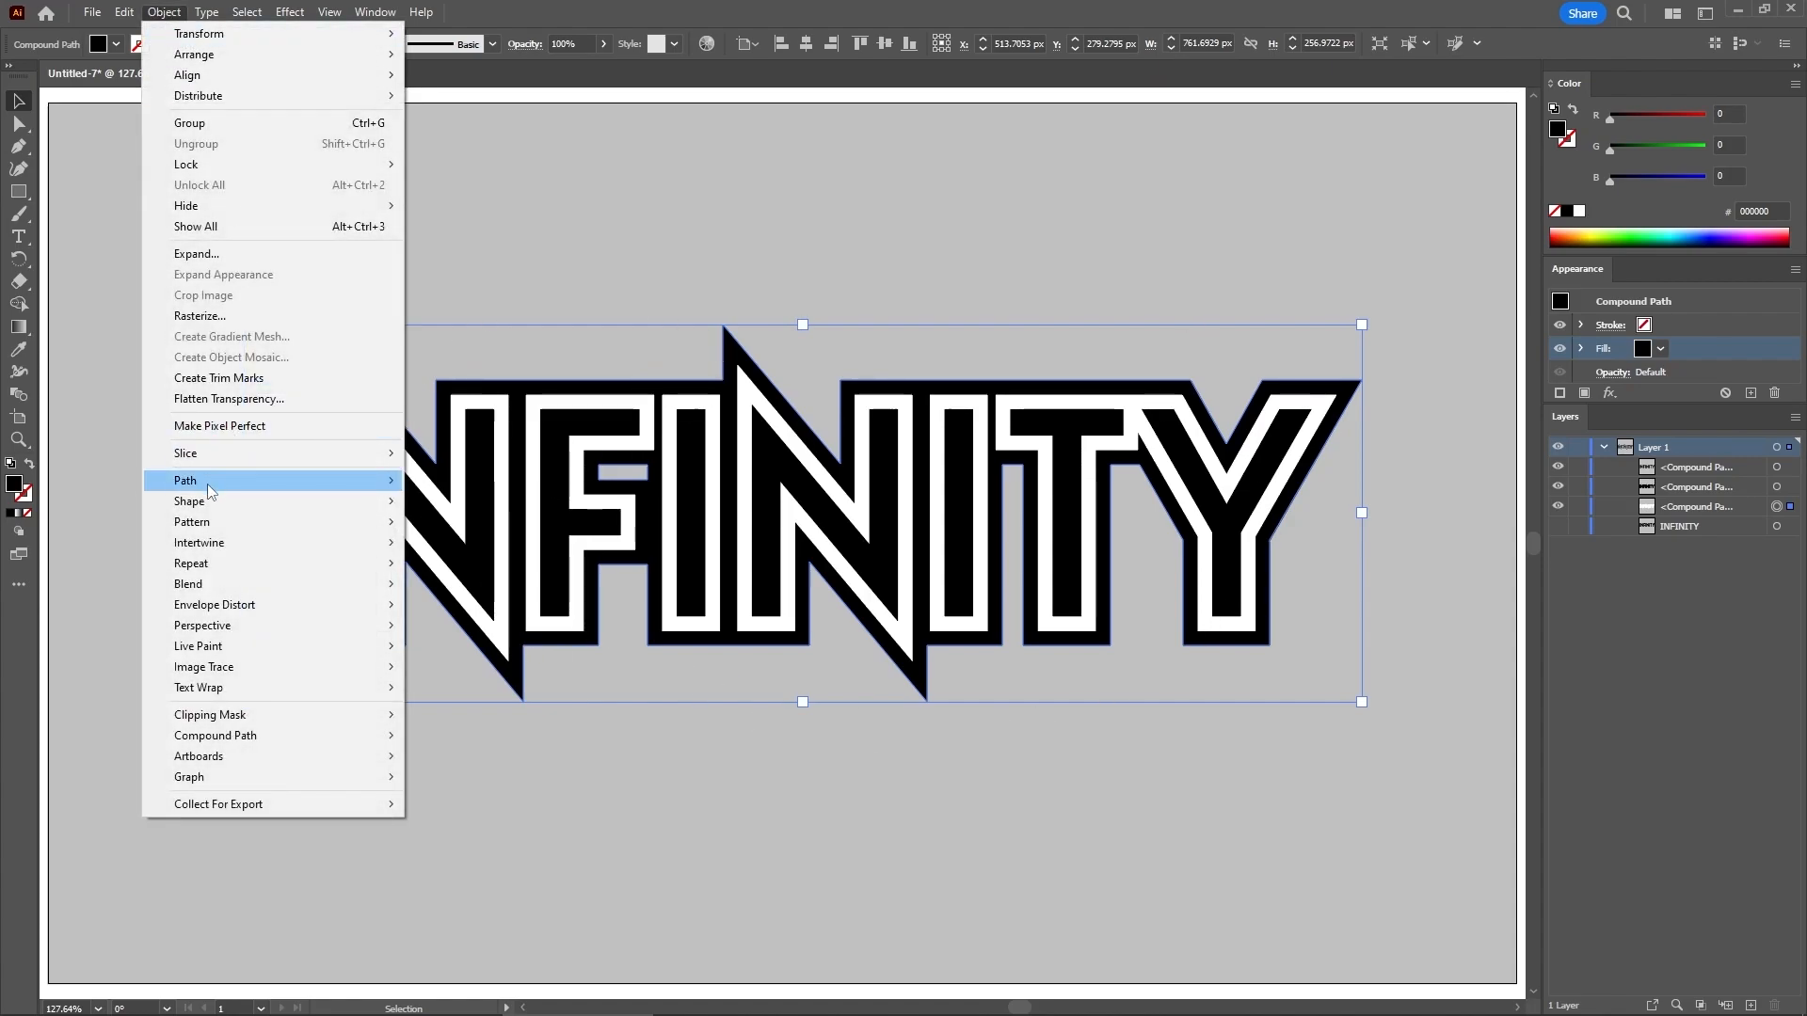
mouse_move(377, 480)
click(464, 549)
click(1016, 423)
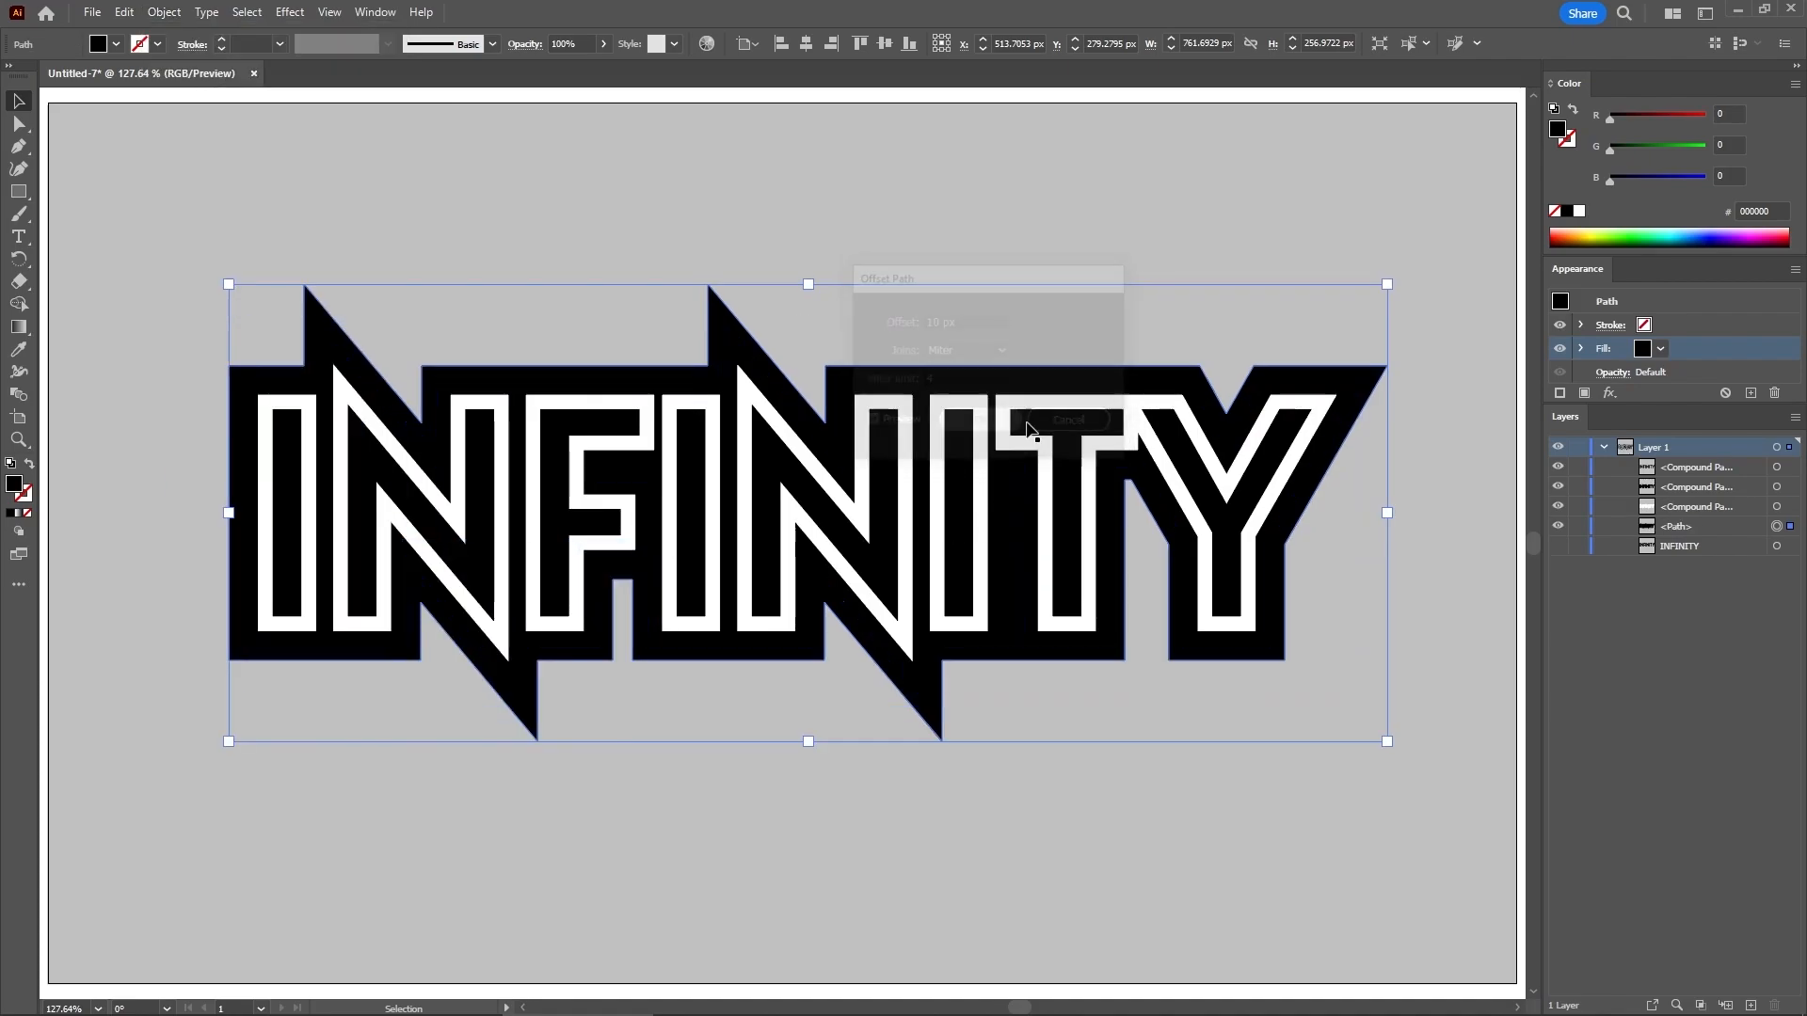
click(1580, 213)
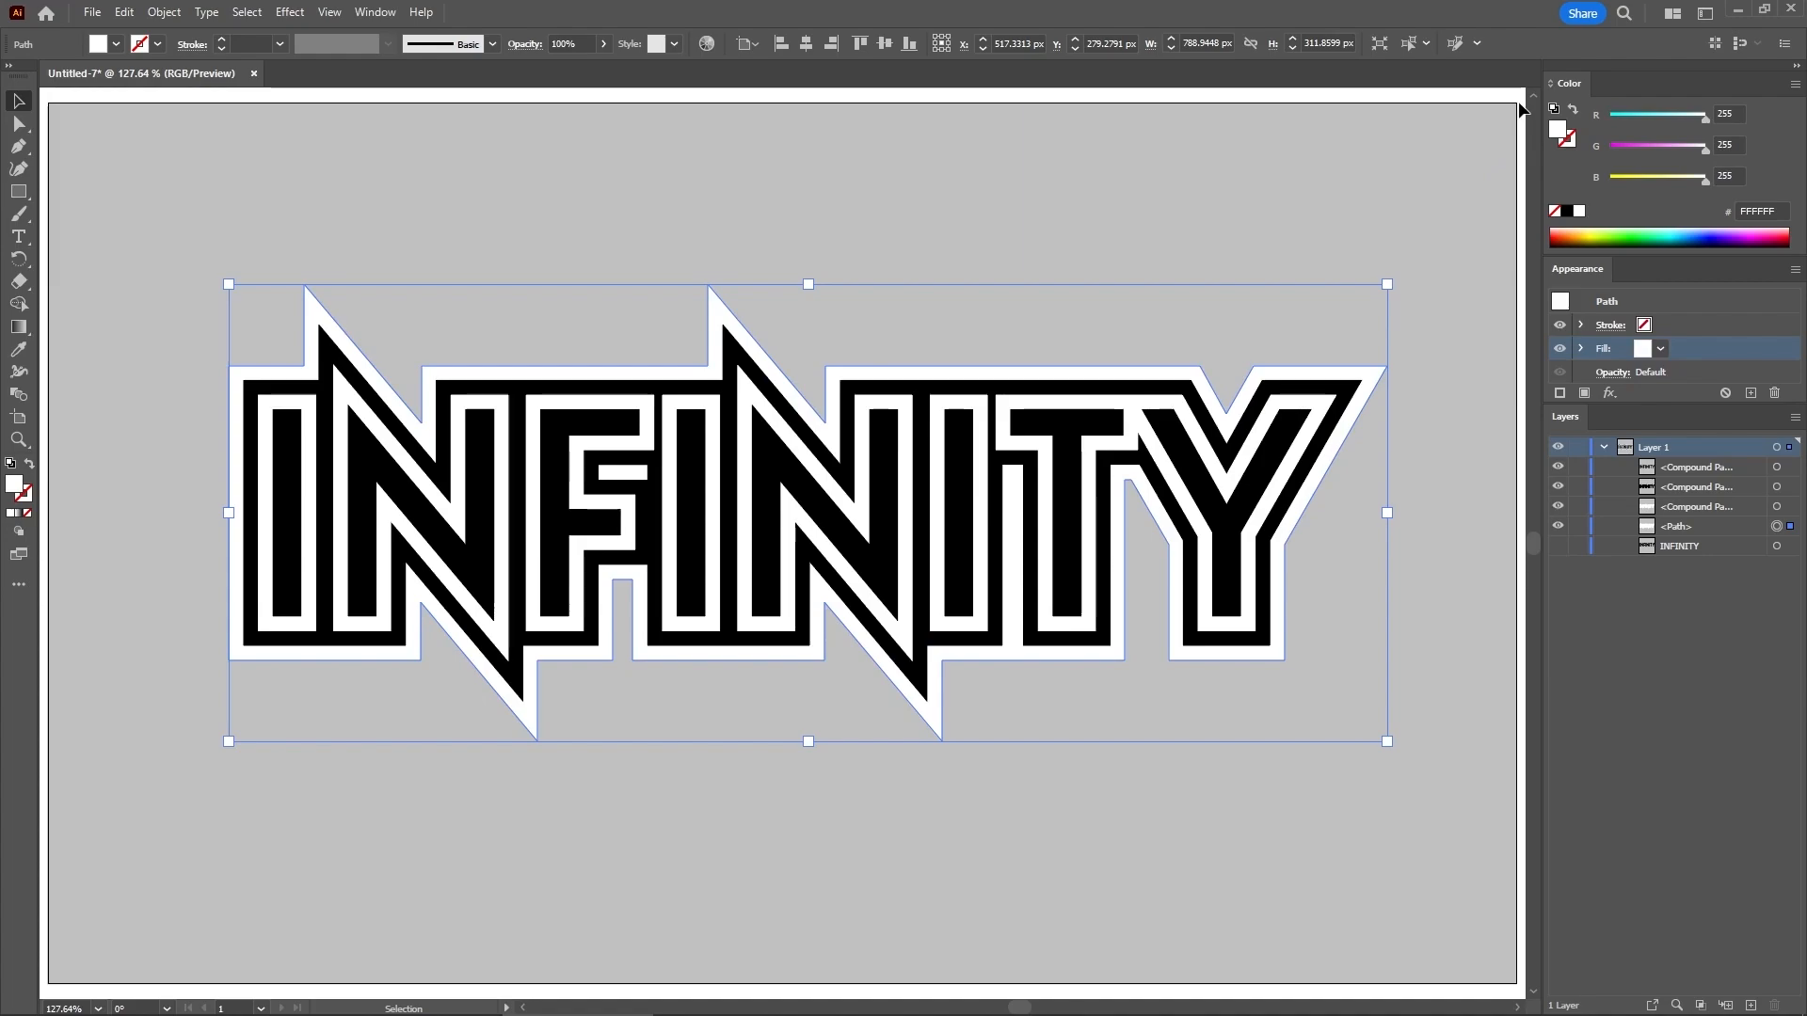
Look up the key combination assigned to the Offset Path command in the Repetitive Tutorial shortcut set
click(164, 12)
mouse_move(207, 483)
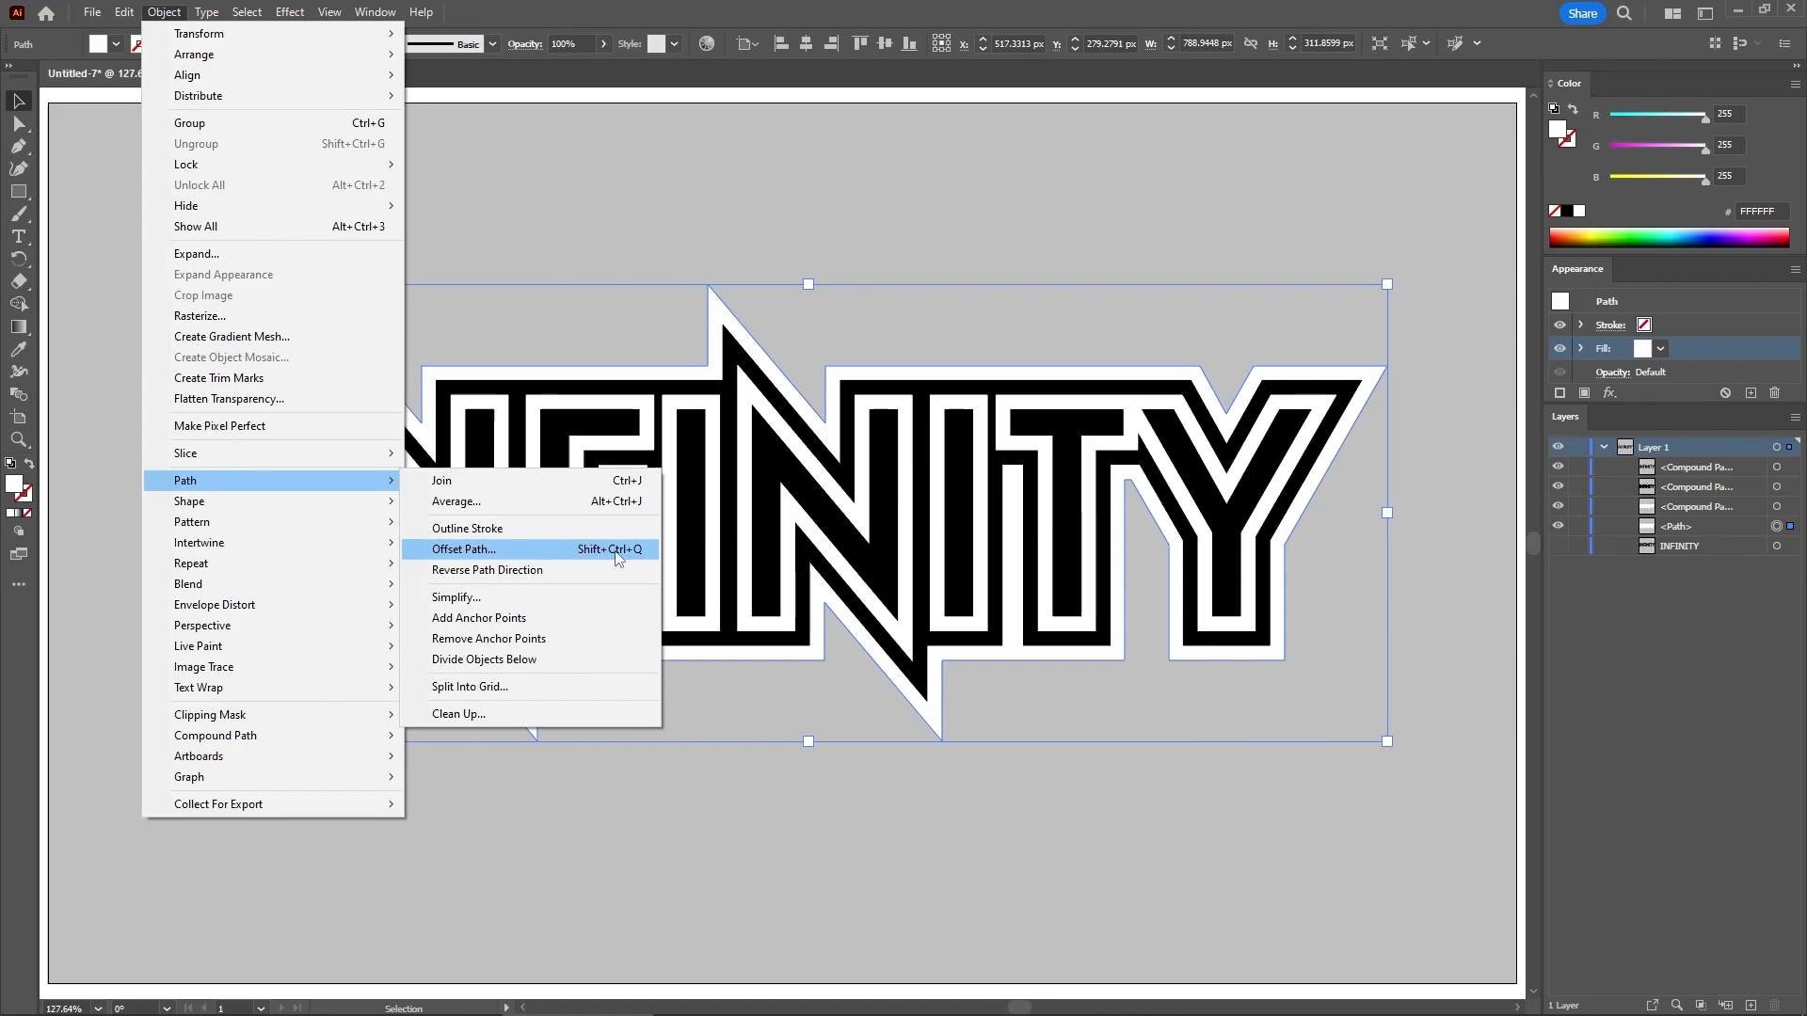
click(530, 87)
click(124, 12)
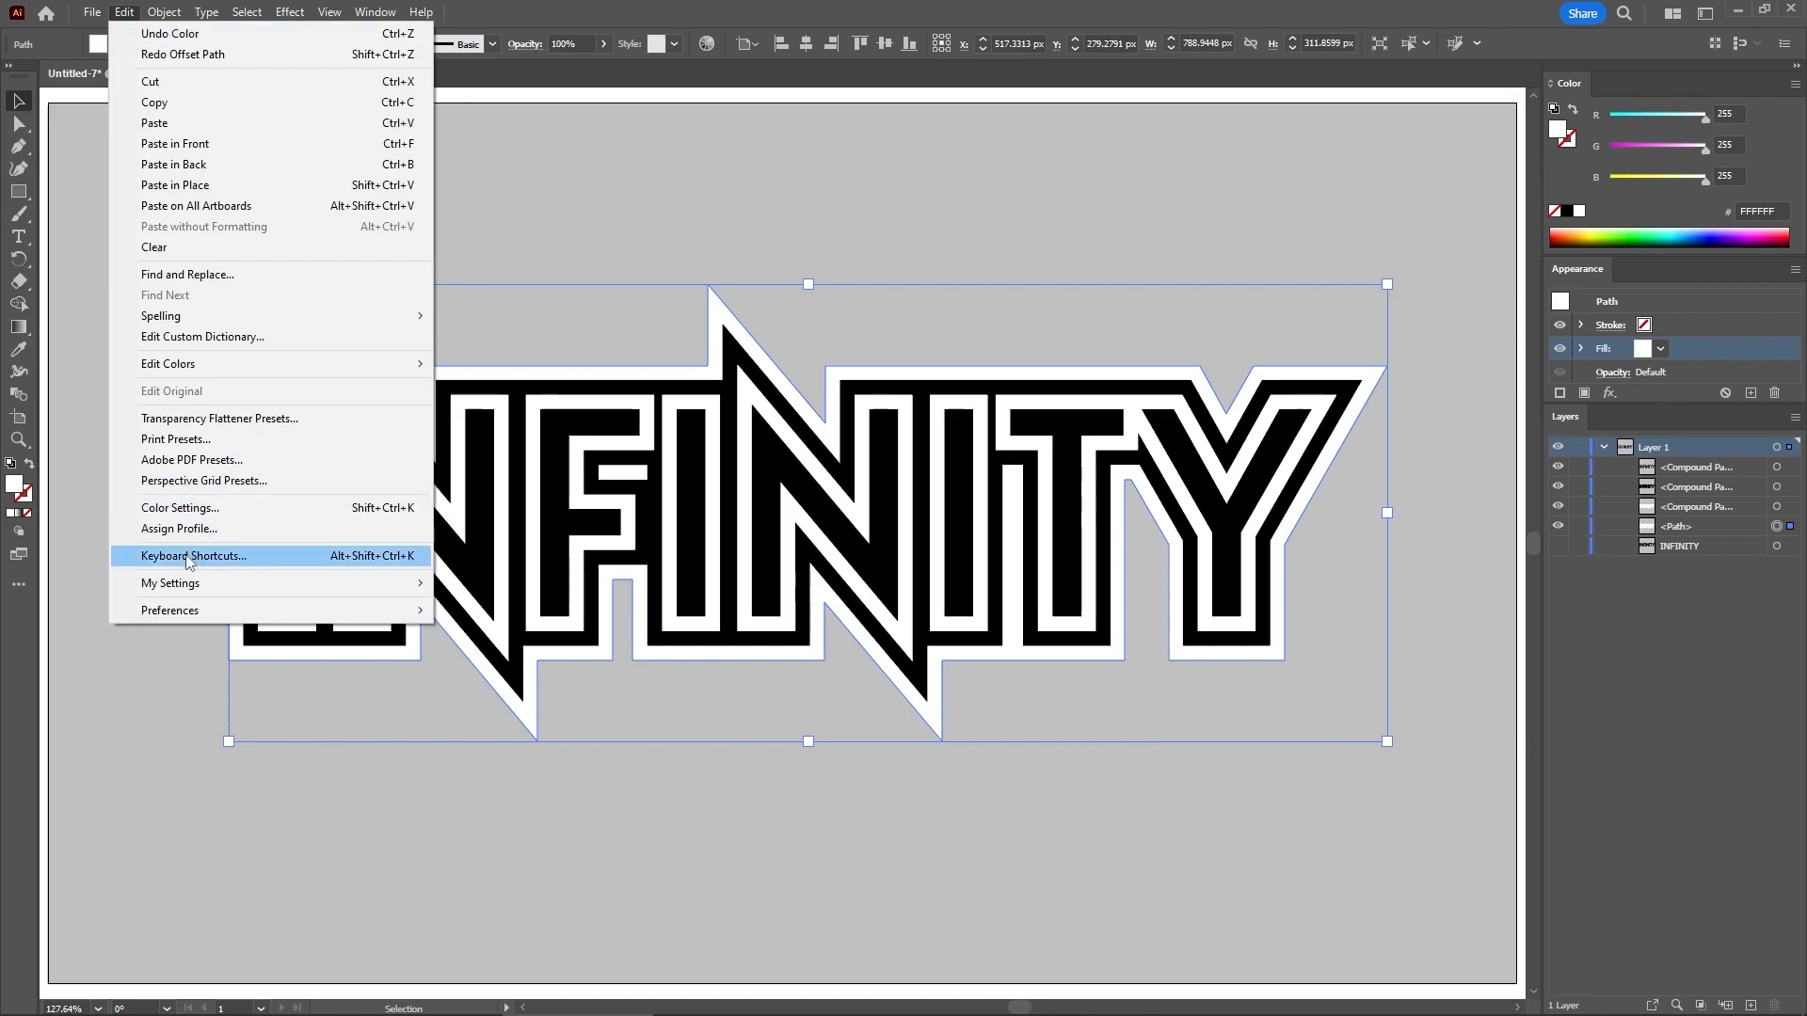
click(193, 557)
click(774, 305)
click(765, 326)
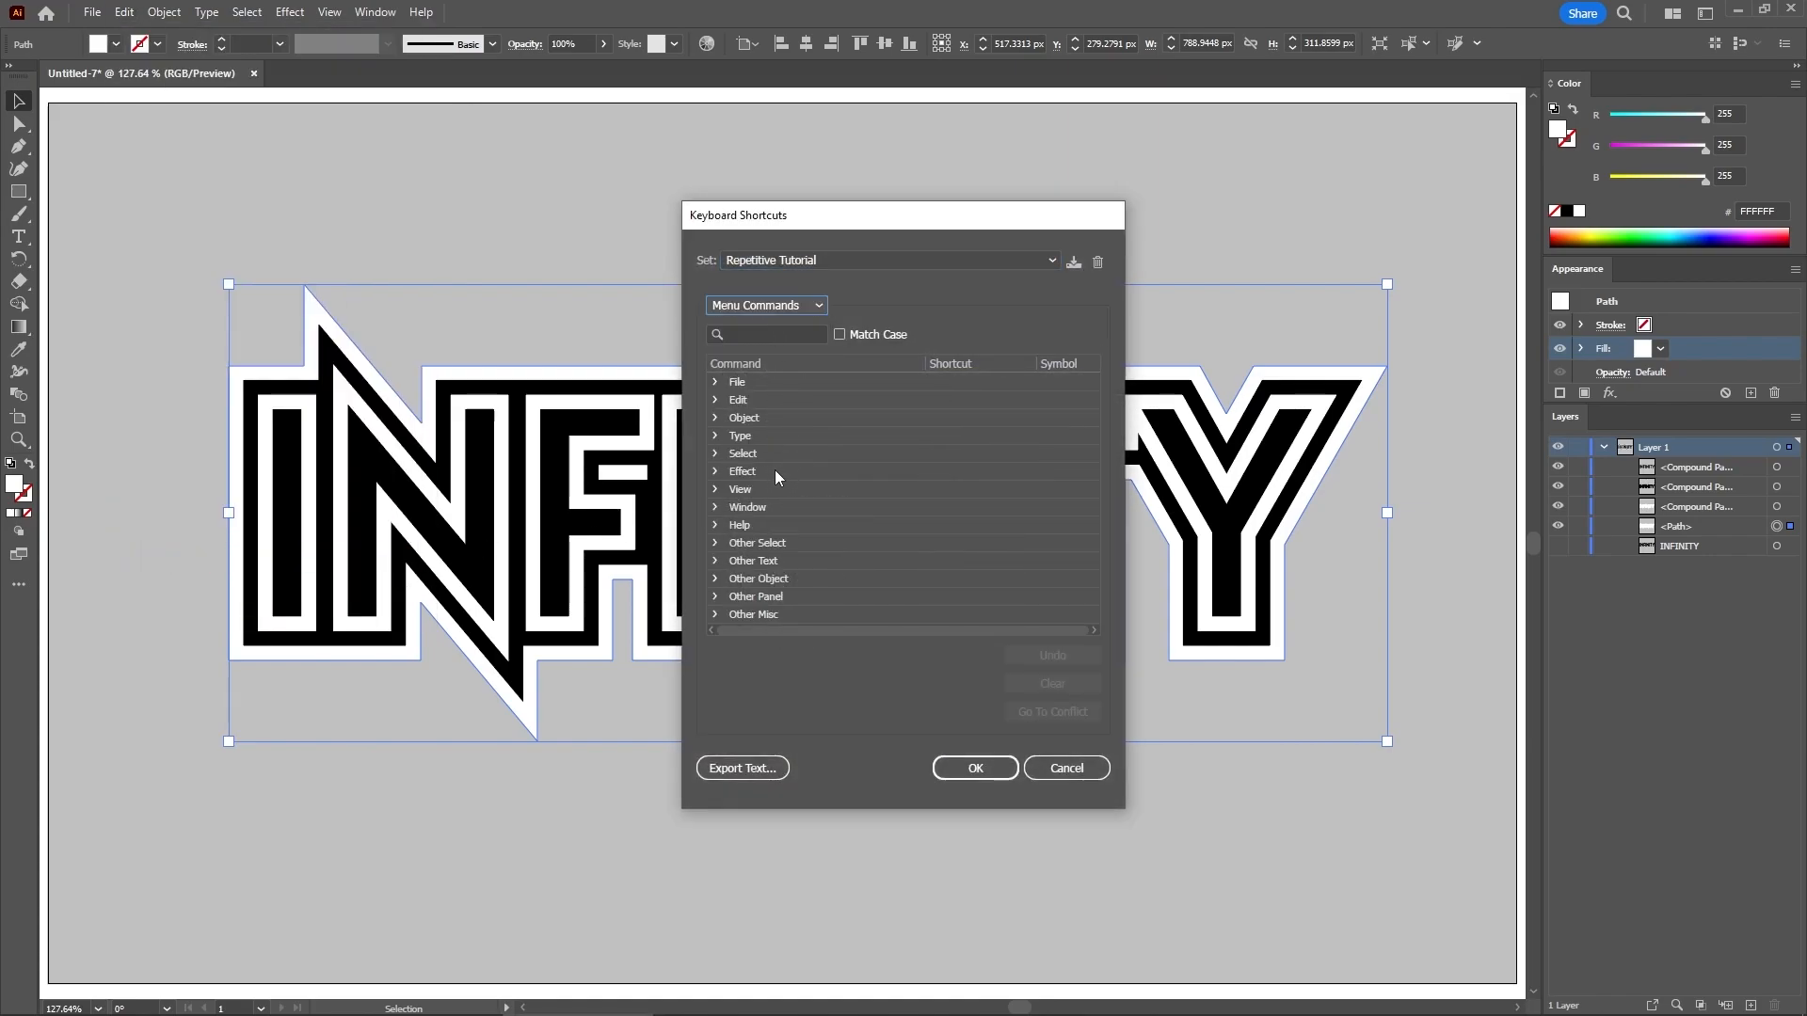
scroll(789, 436, down, 10)
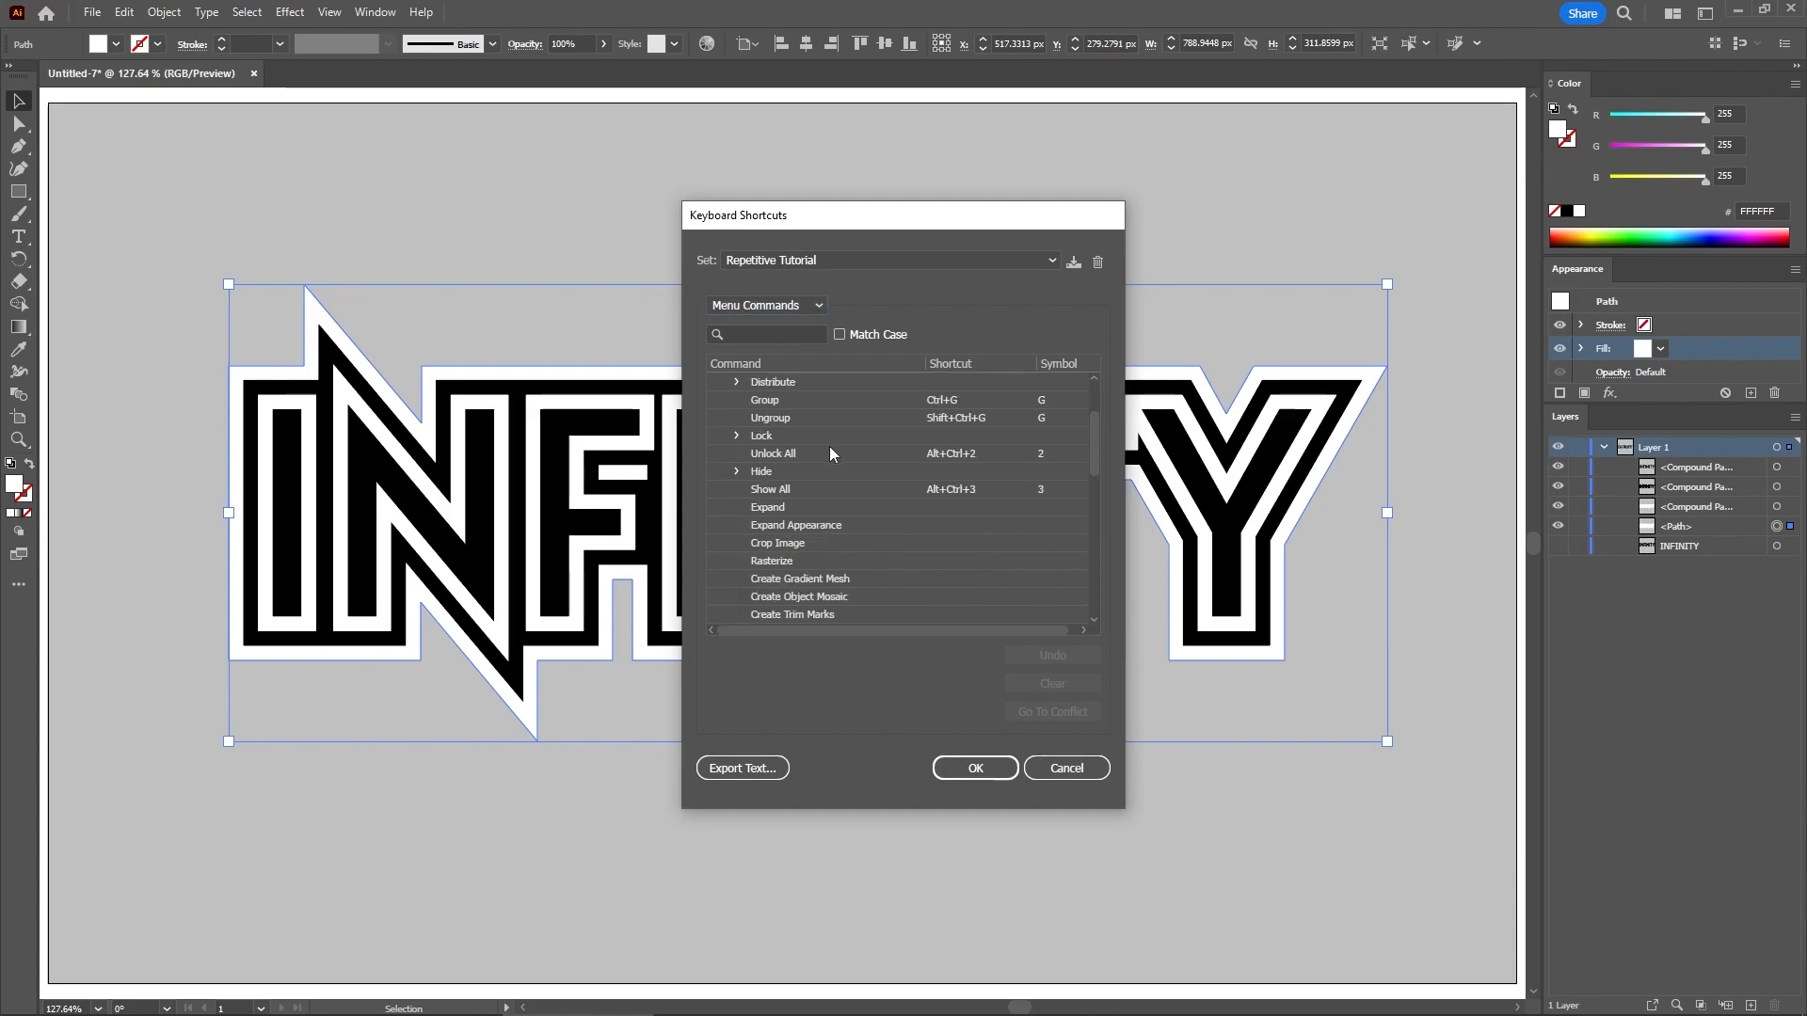
click(736, 472)
scroll(847, 484, down, 1)
click(817, 487)
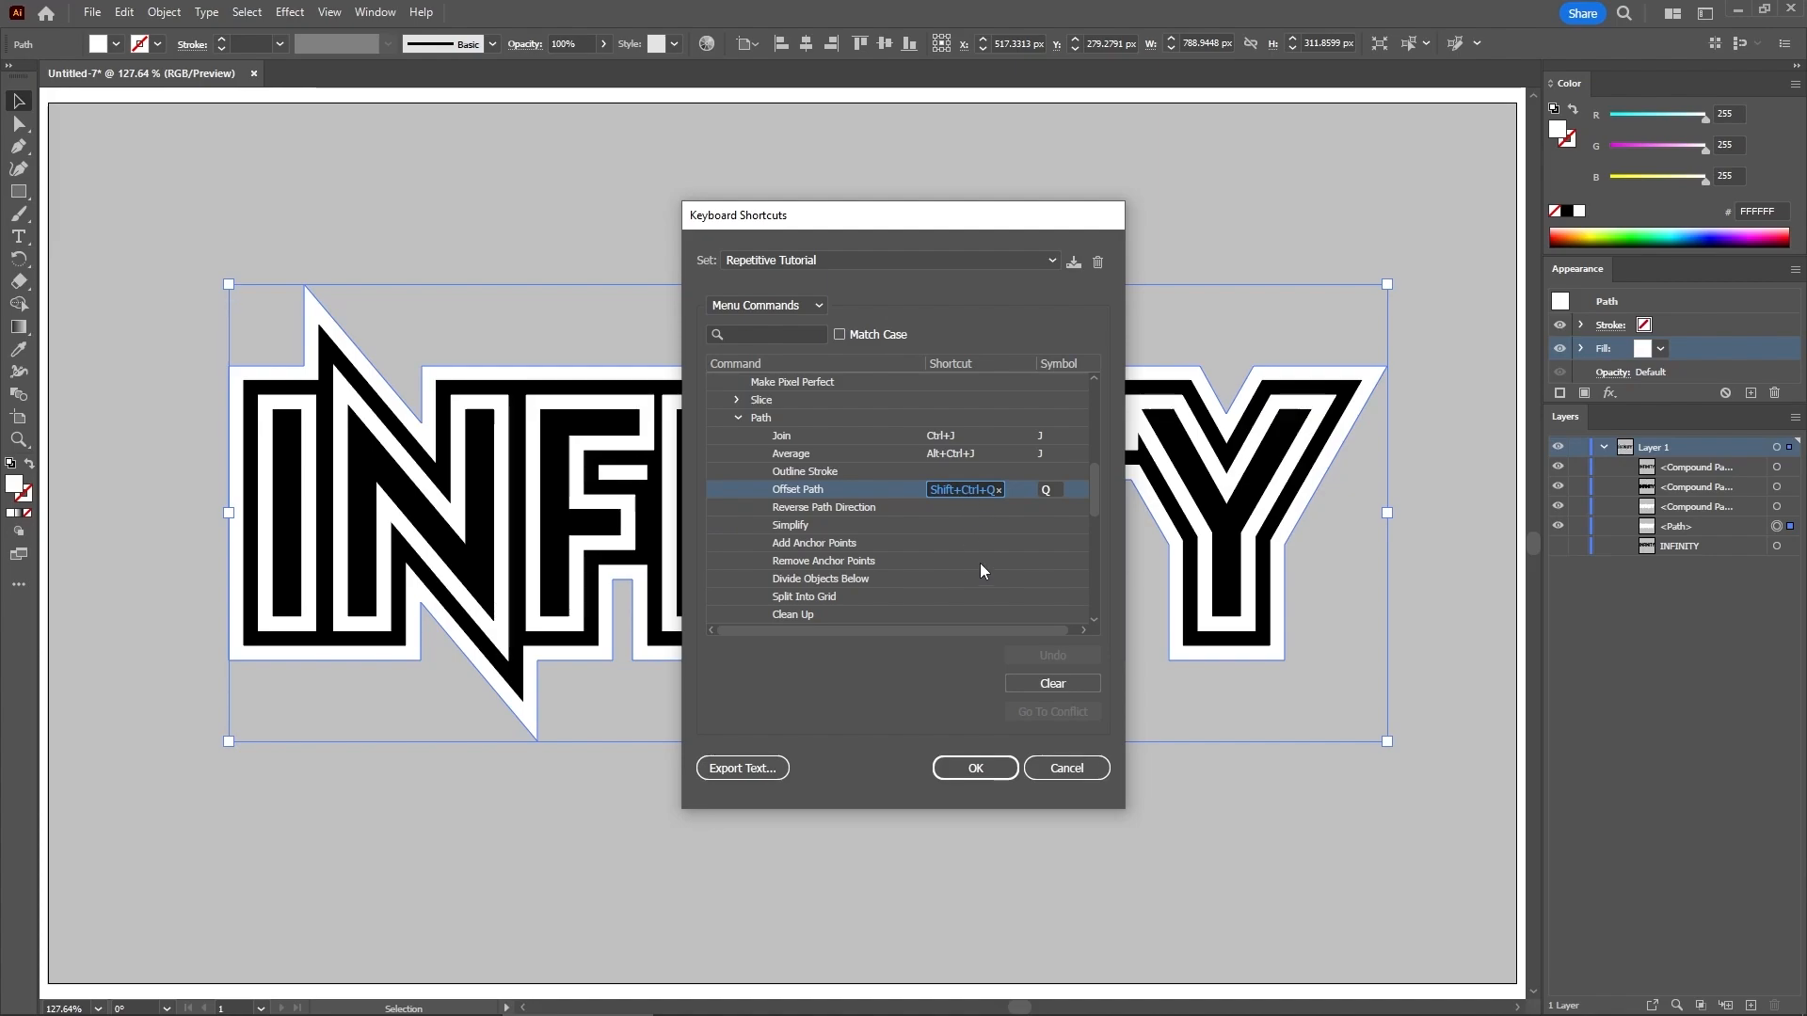
click(978, 770)
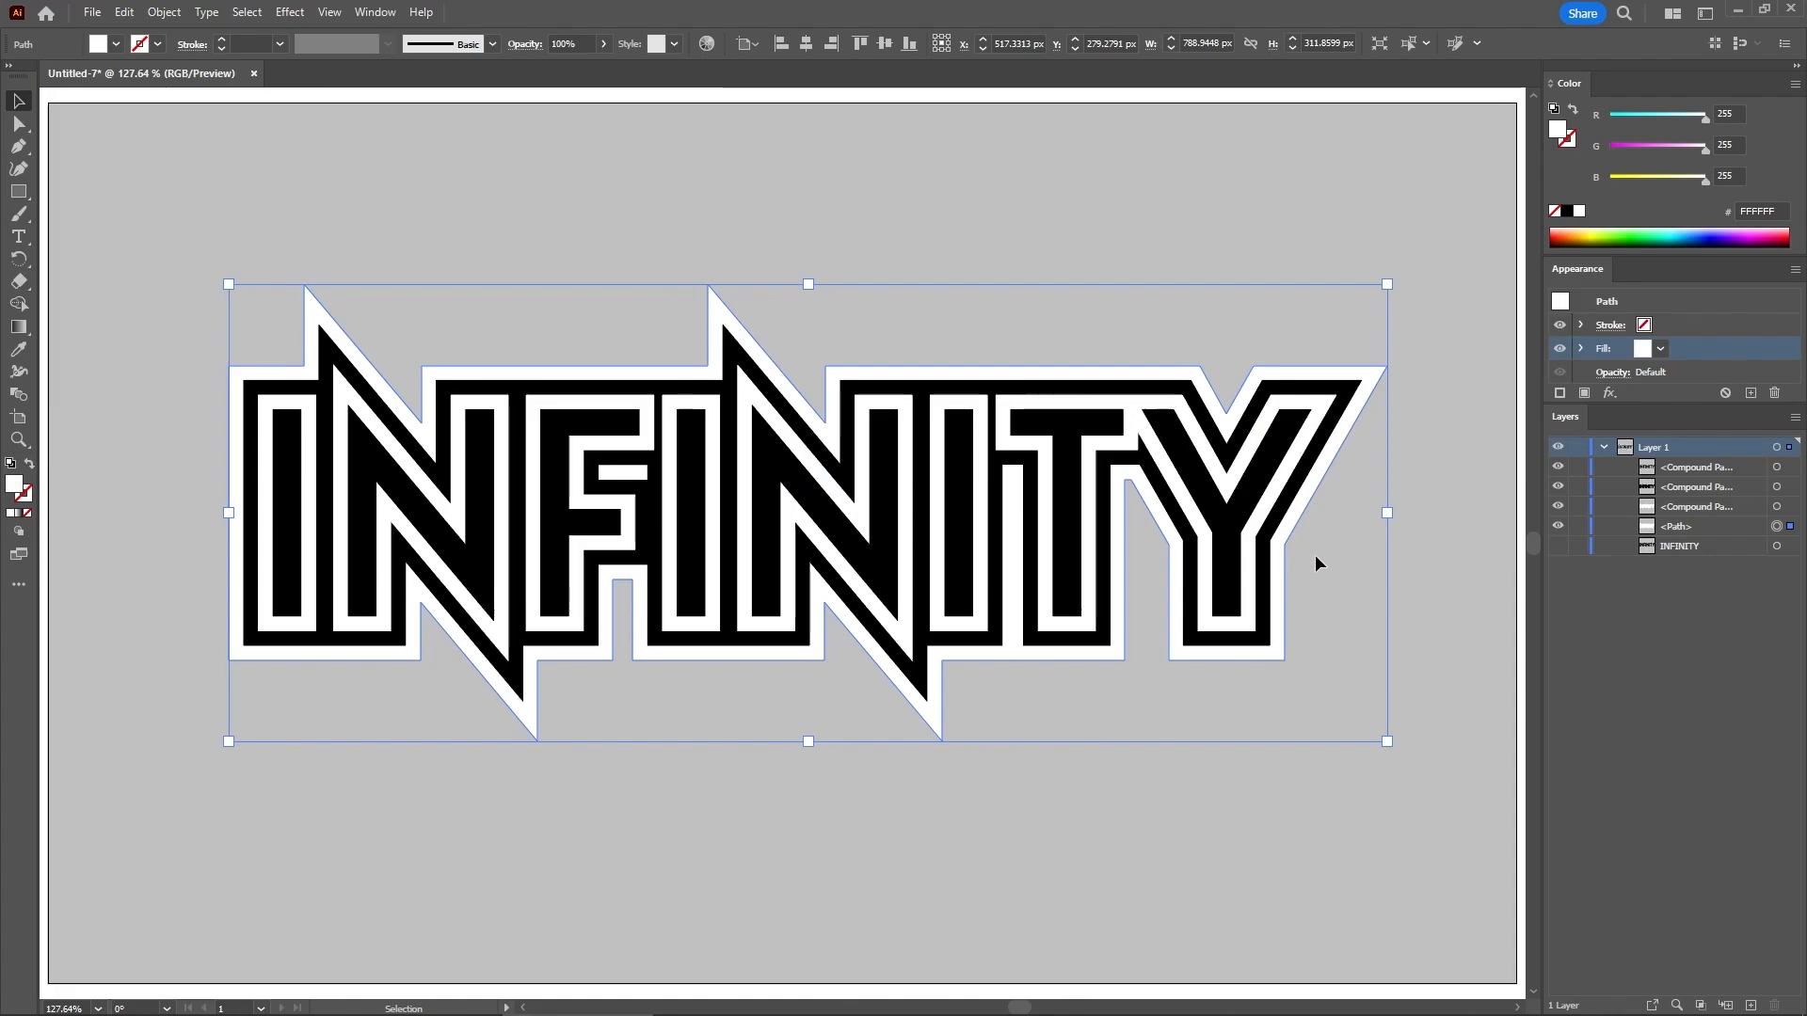
Offset the outermost white path by 10 px twice in succession, filling the first new path black and the second white
key(ctrl+alt+o)
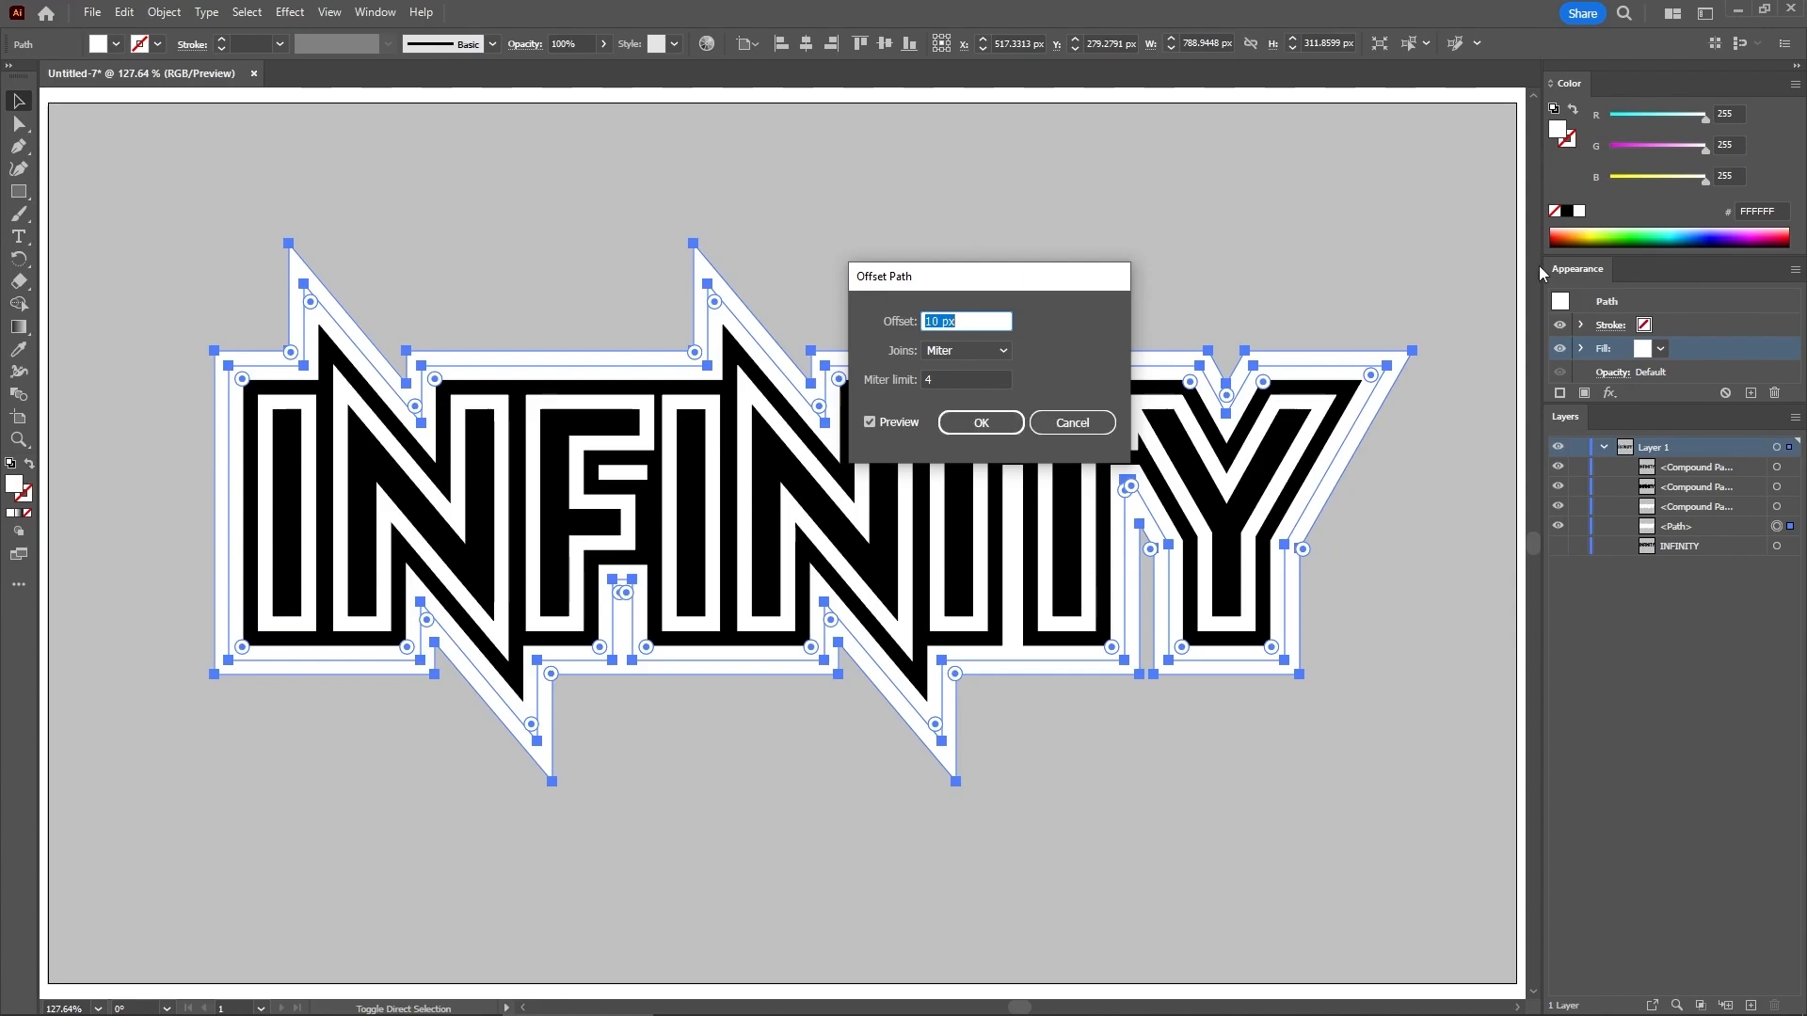
key(Return)
click(1568, 211)
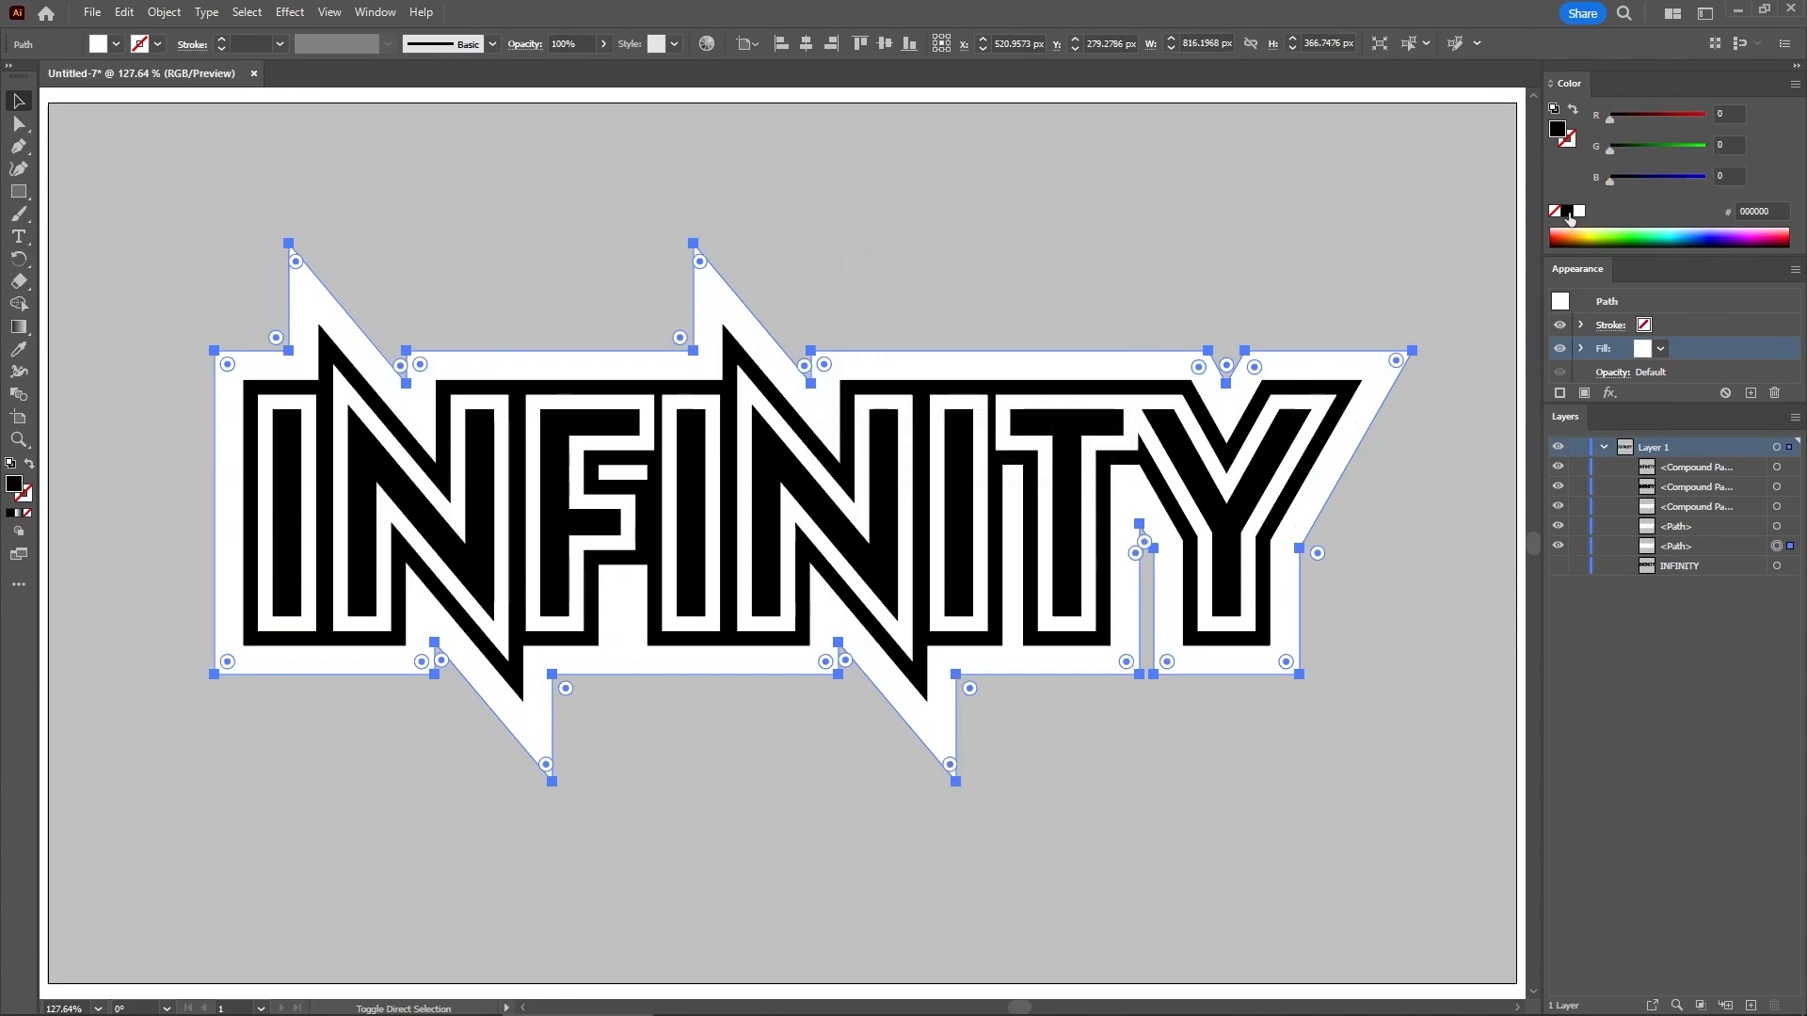
key(alt+o)
key(p)
key(o)
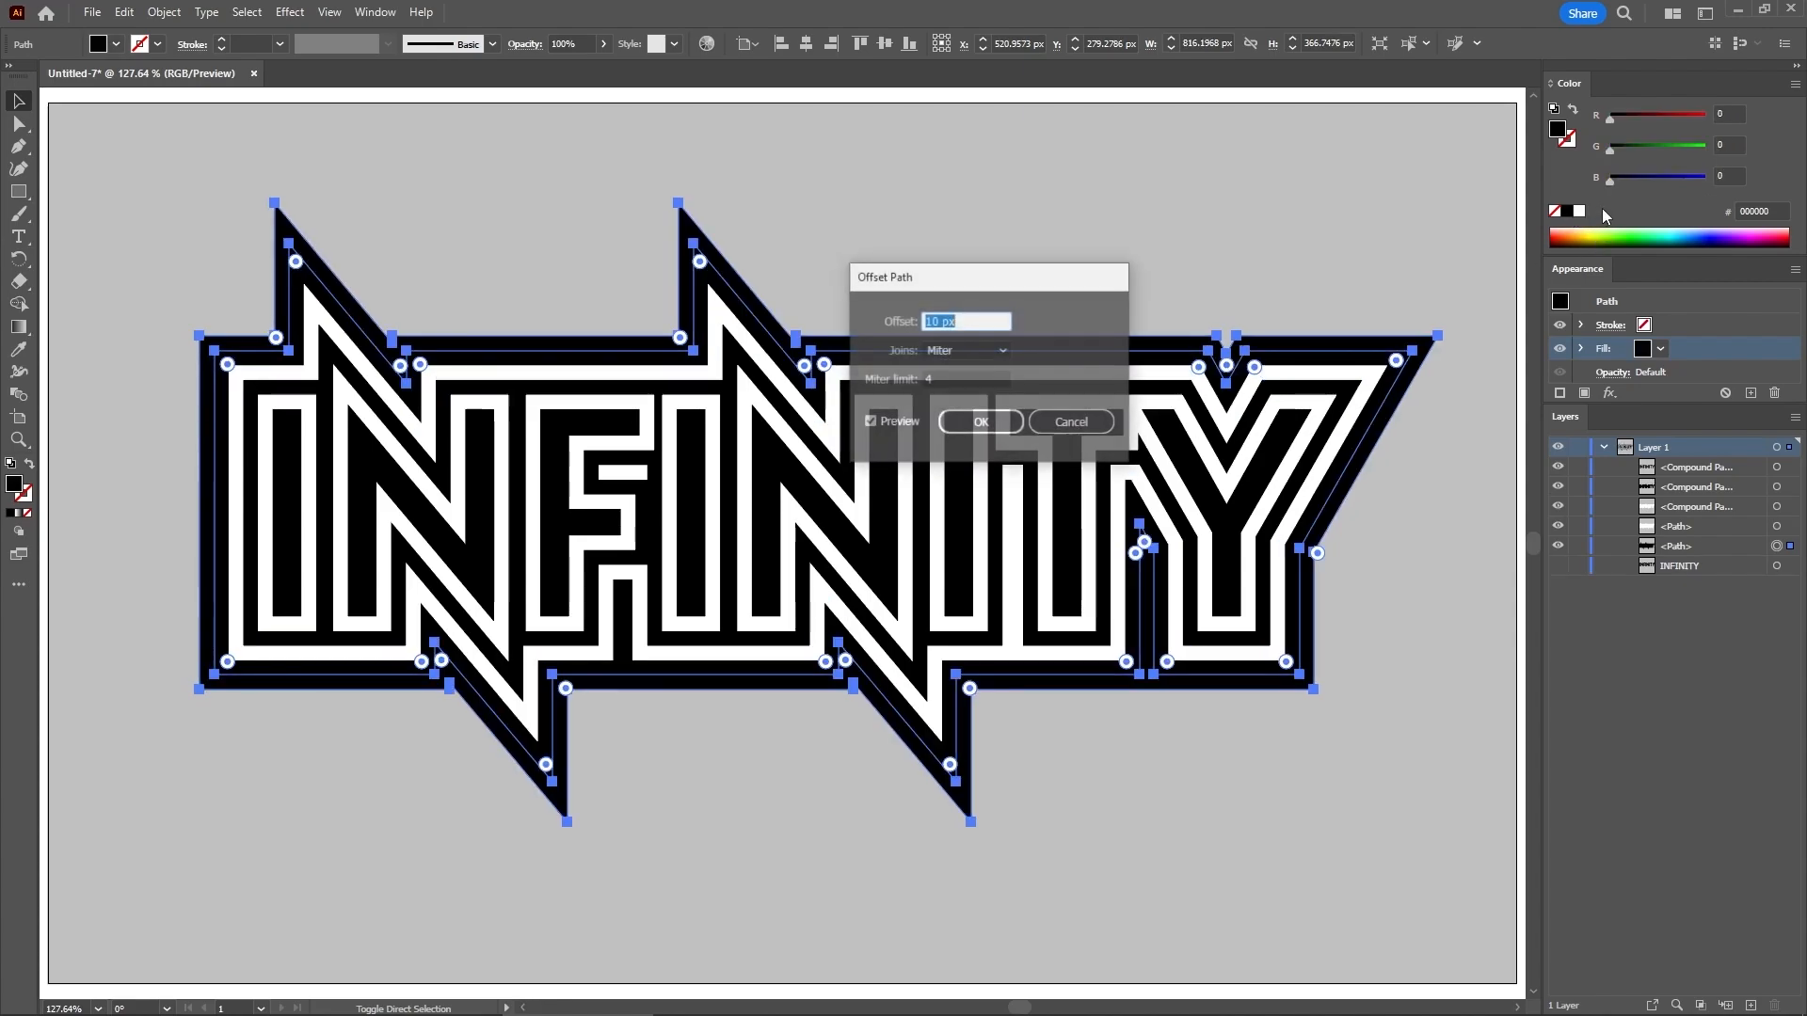
key(Return)
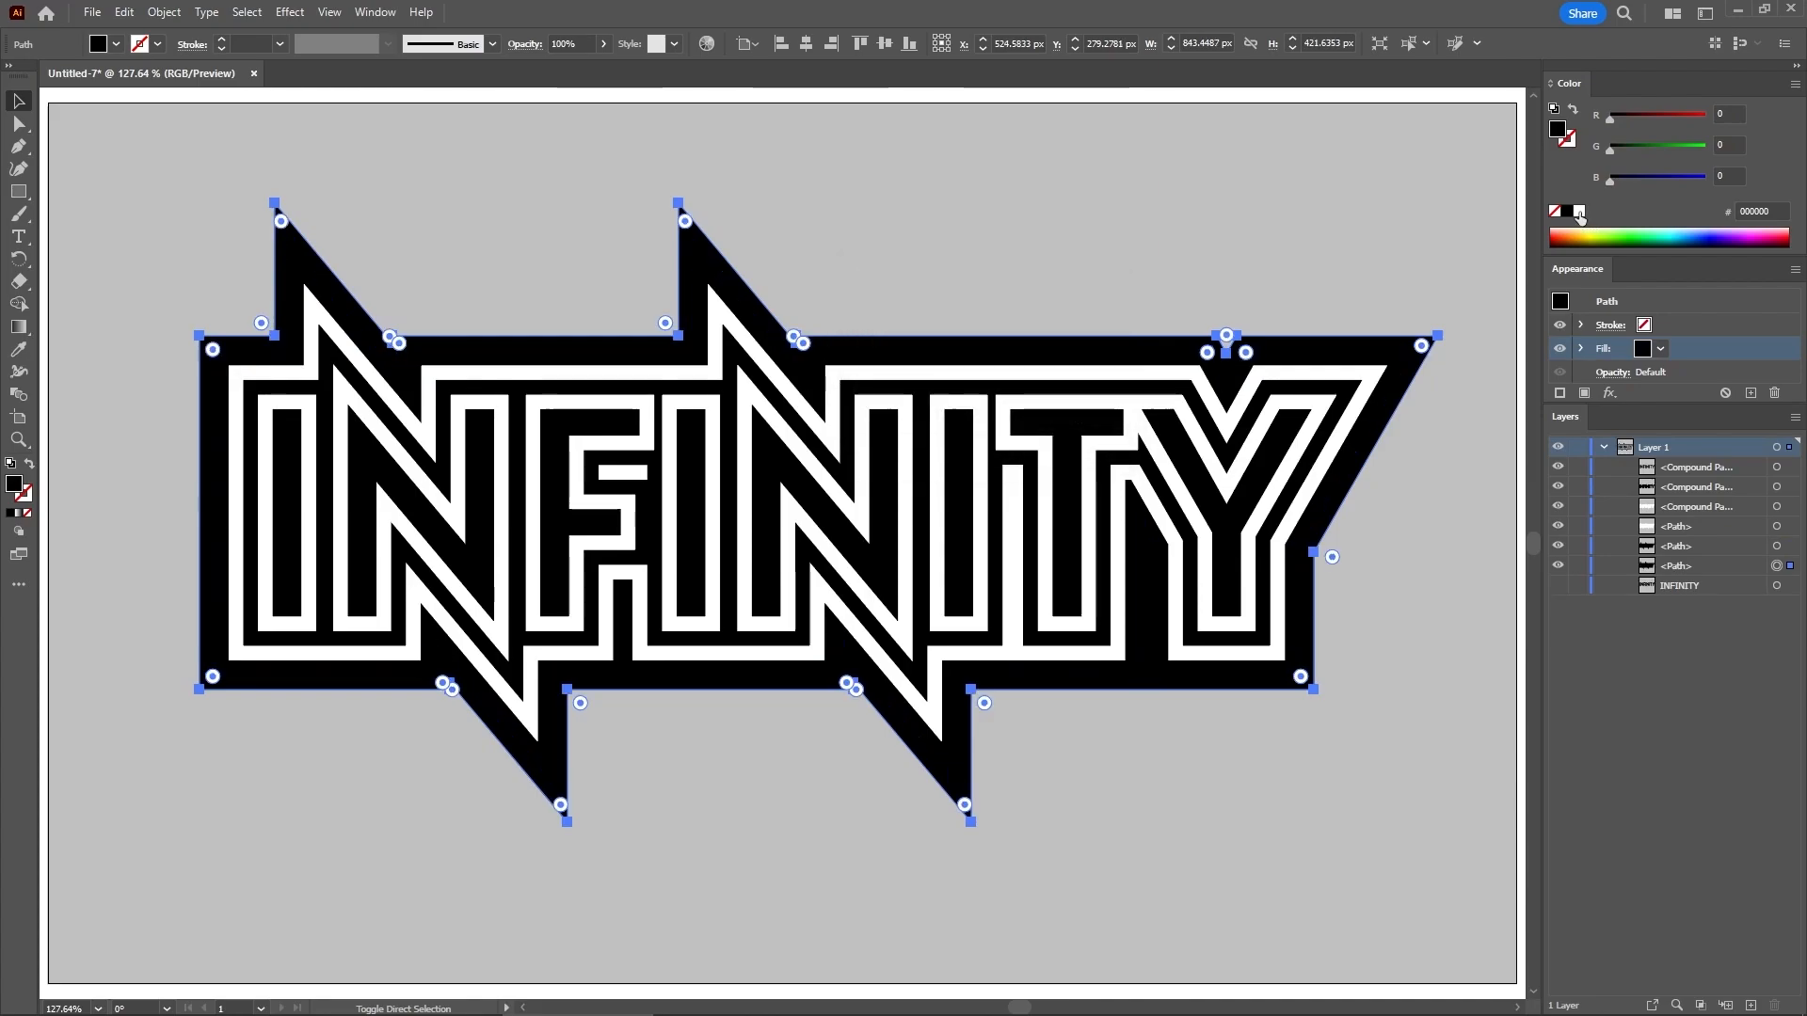
click(1581, 212)
Add four more 10 px offset paths around the artwork, alternating black and white fills
key(alt+o)
key(p)
key(o)
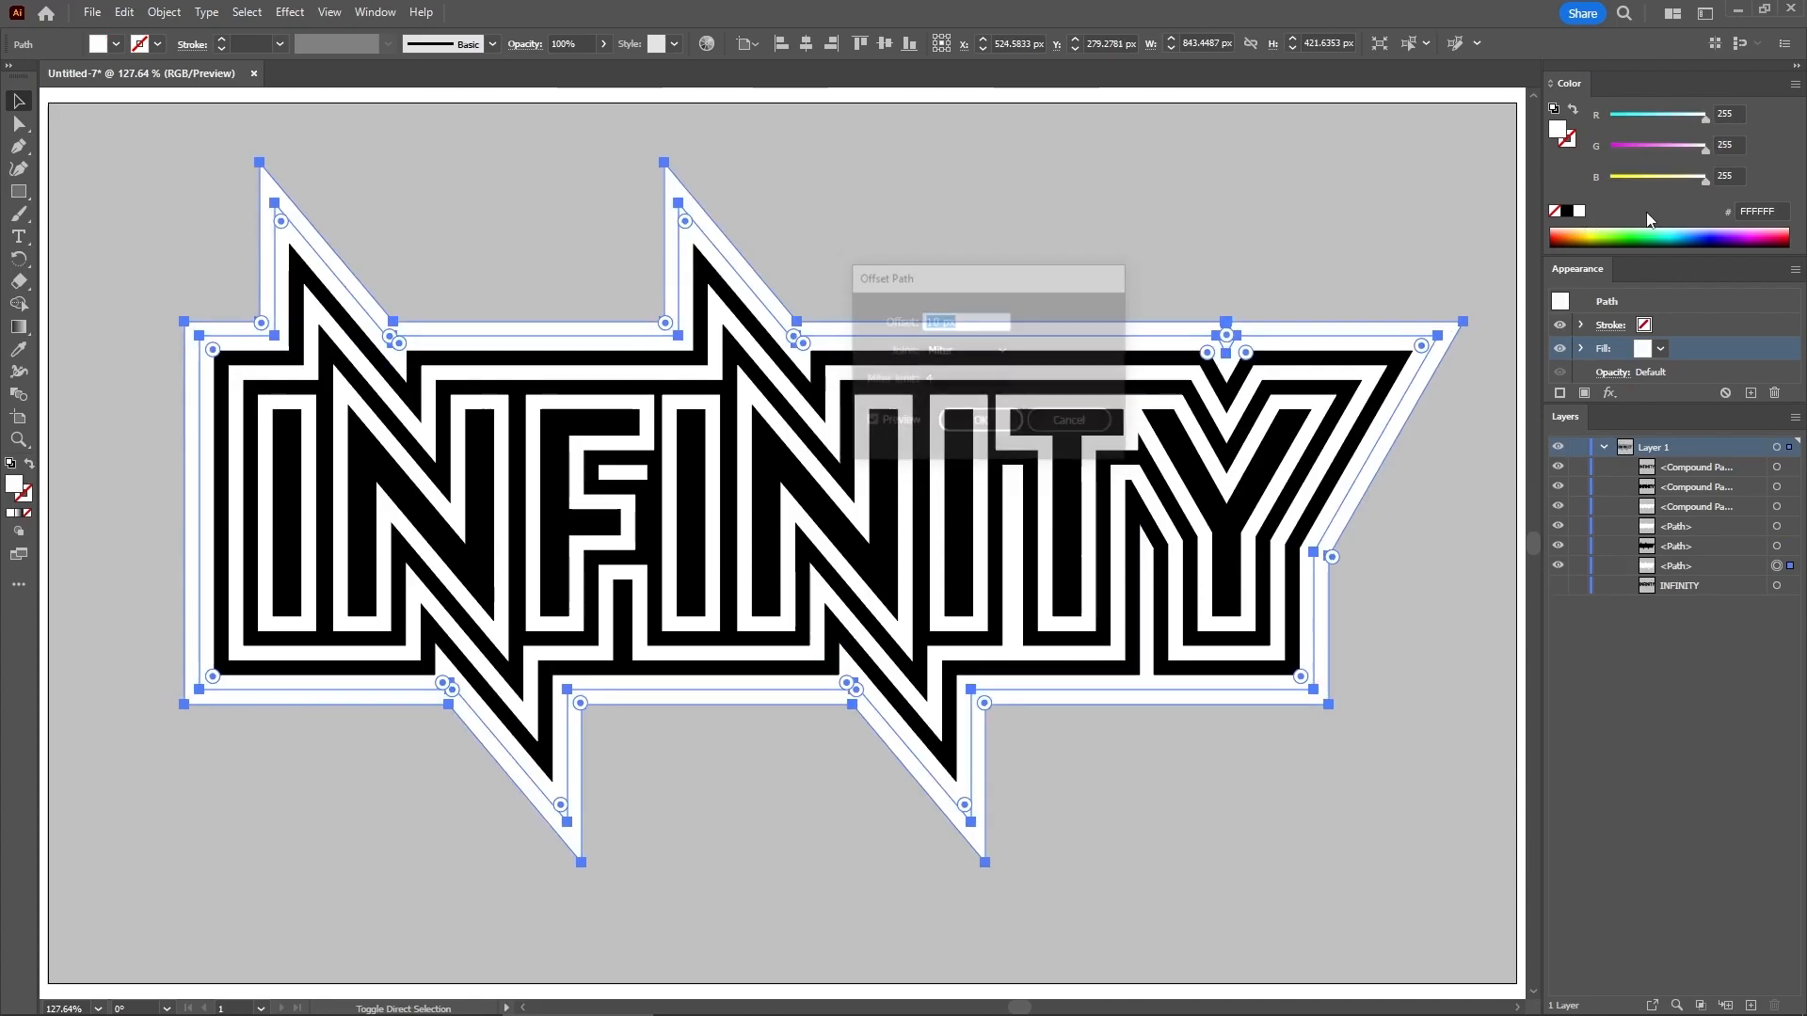
key(Return)
click(1567, 213)
key(alt+o)
key(p)
key(o)
key(Return)
click(1580, 213)
key(alt+o)
key(p)
key(o)
key(Return)
click(1567, 212)
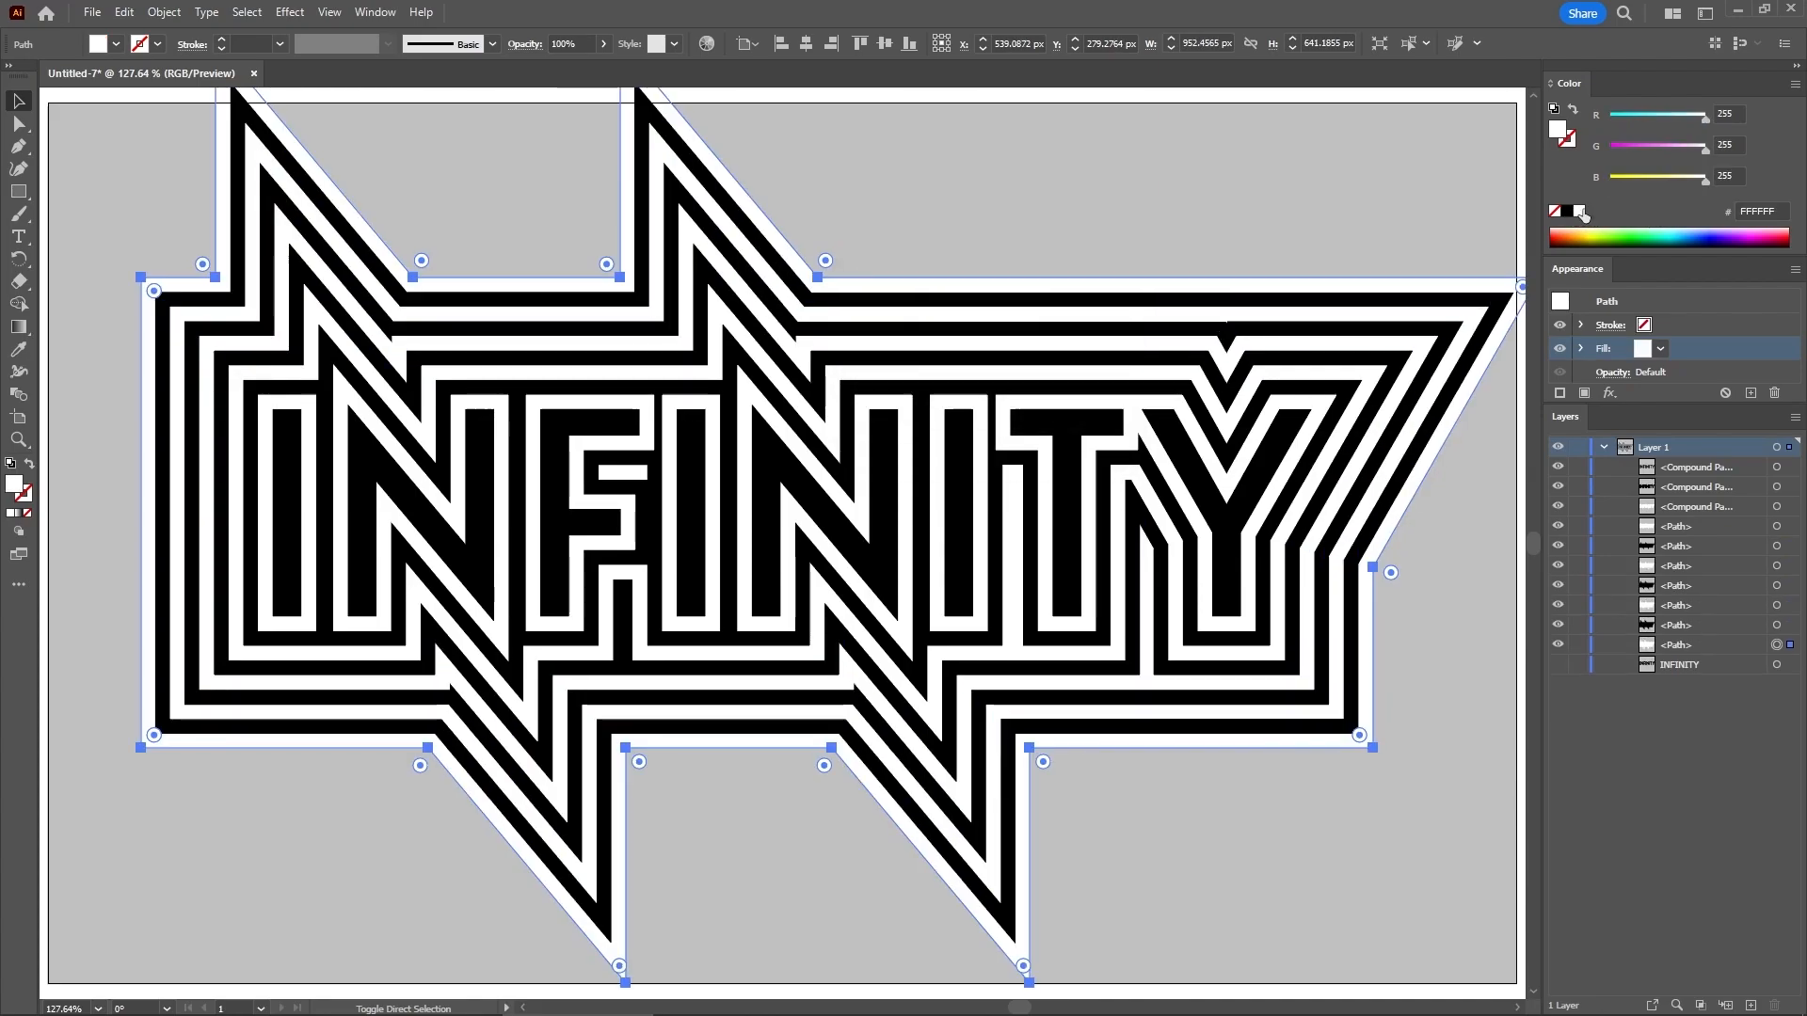
Repeat the 10 px offset of the outermost path with alternating black and white fills until the stripes cover the whole artboard
click(1568, 212)
key(alt+o)
key(p)
key(o)
key(Return)
click(1581, 213)
click(1567, 212)
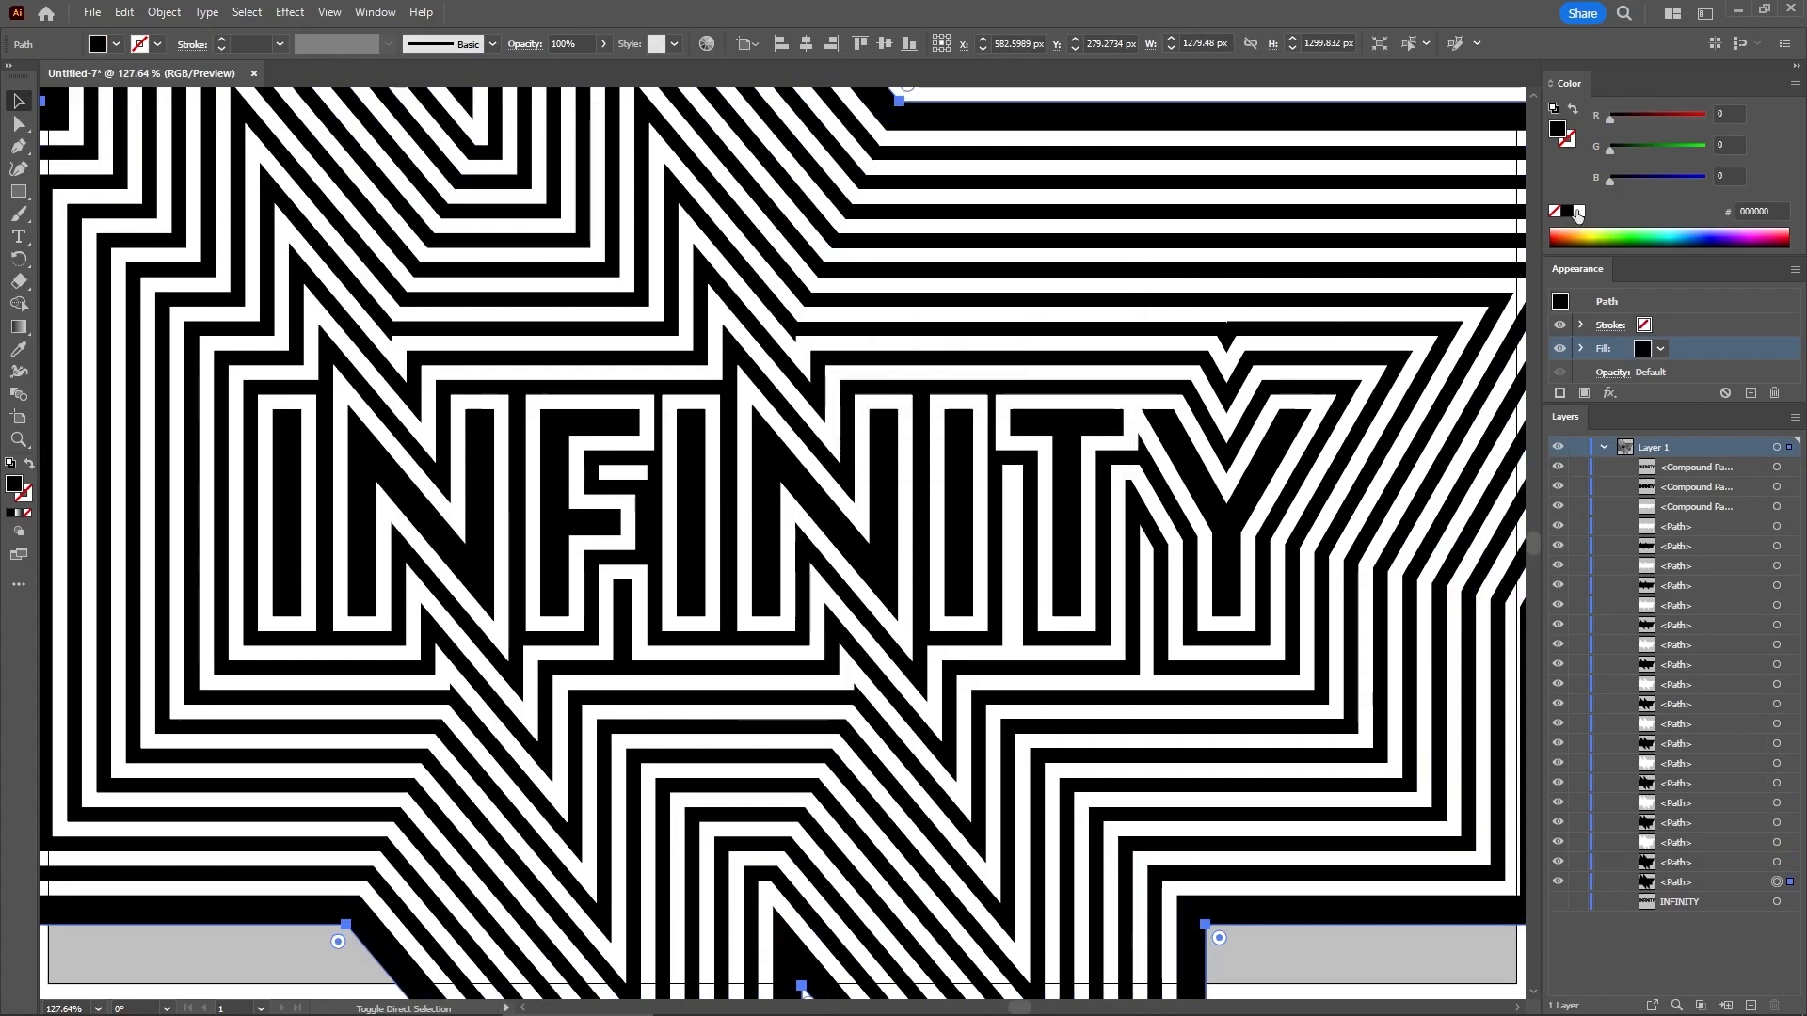
key(Return)
click(1581, 213)
key(alt+o)
key(p)
key(o)
key(Return)
click(1567, 212)
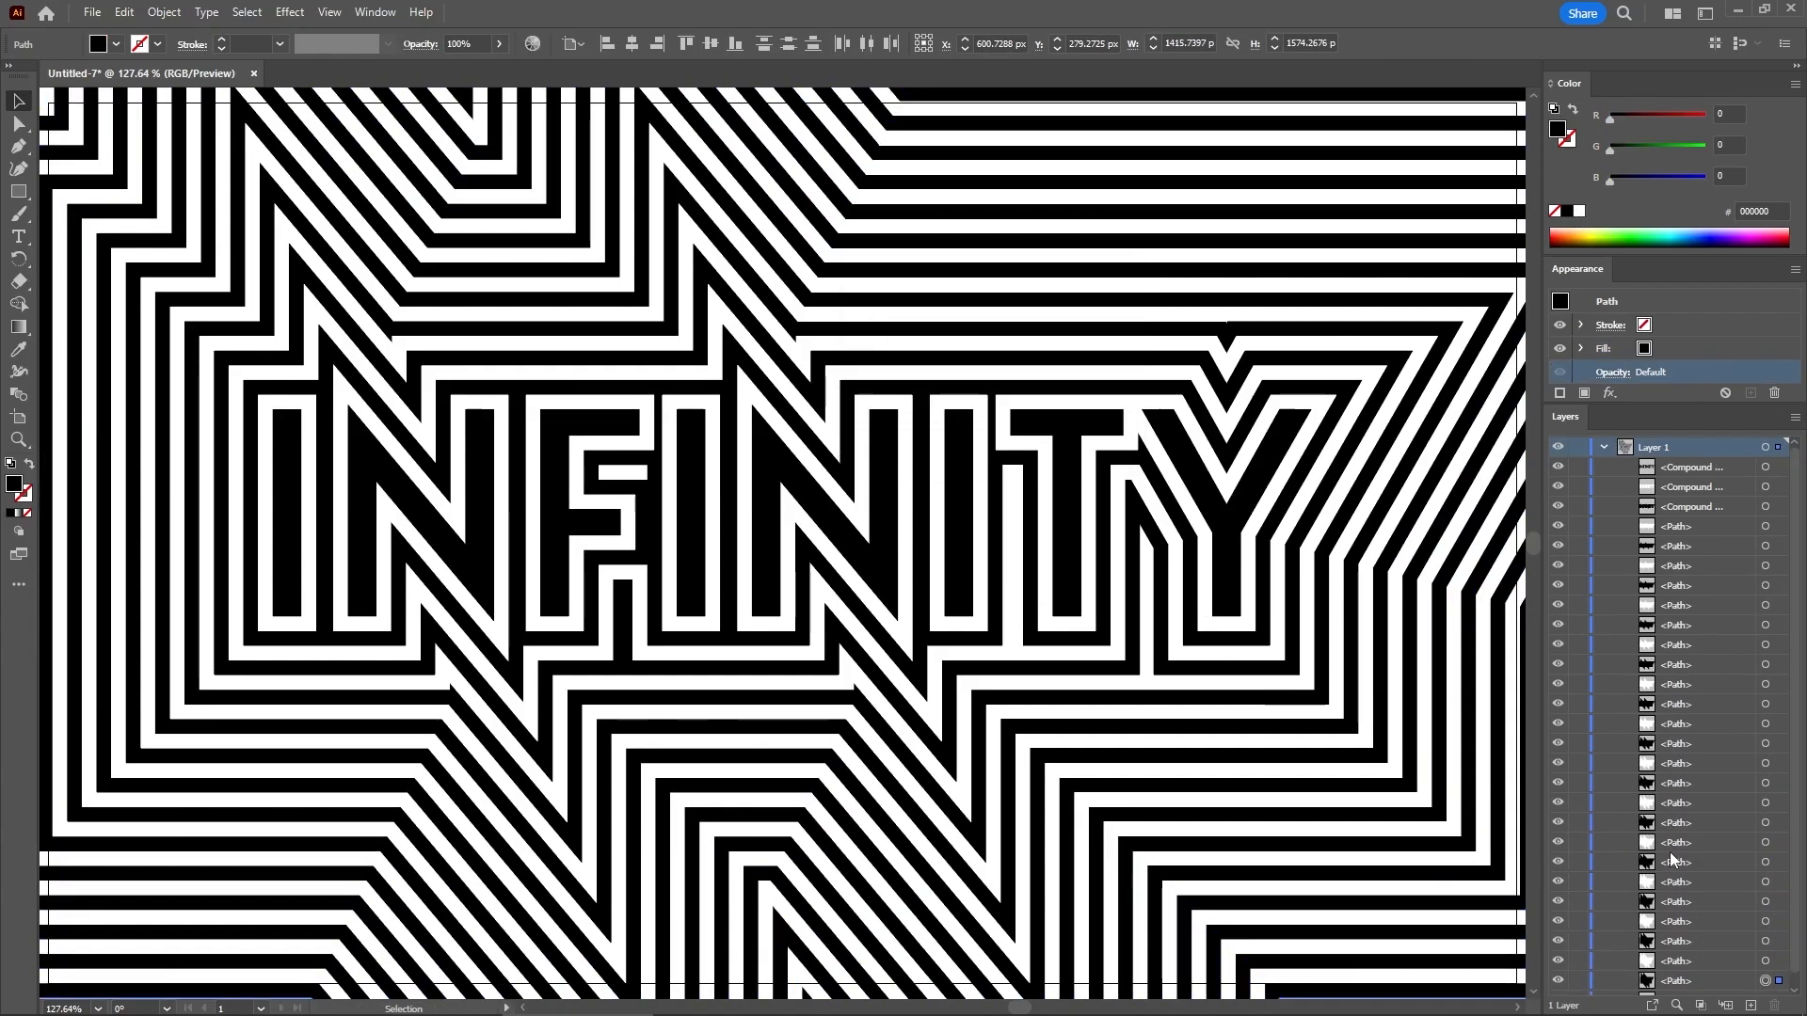
Apply a black Drop Shadow to all visible paths with Multiply mode, 40% opacity, 7 px X and Y offsets and 5 px blur
click(1766, 981)
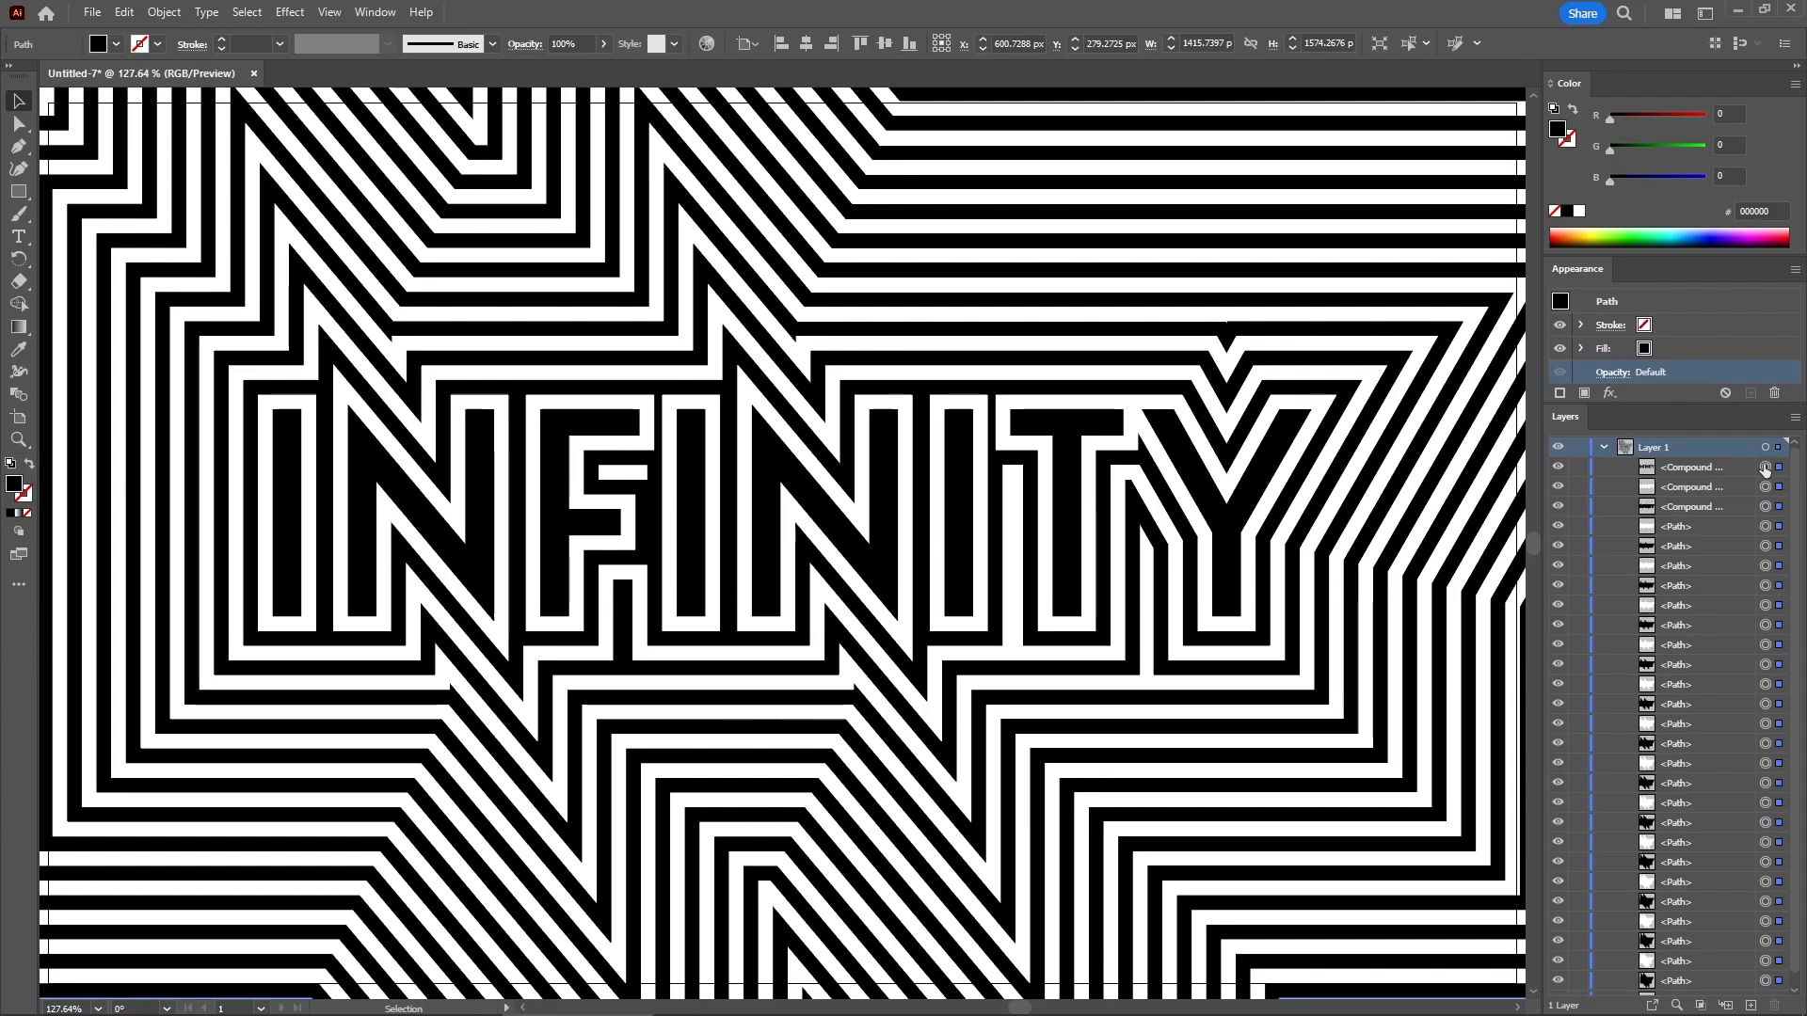
key(ctrl+a)
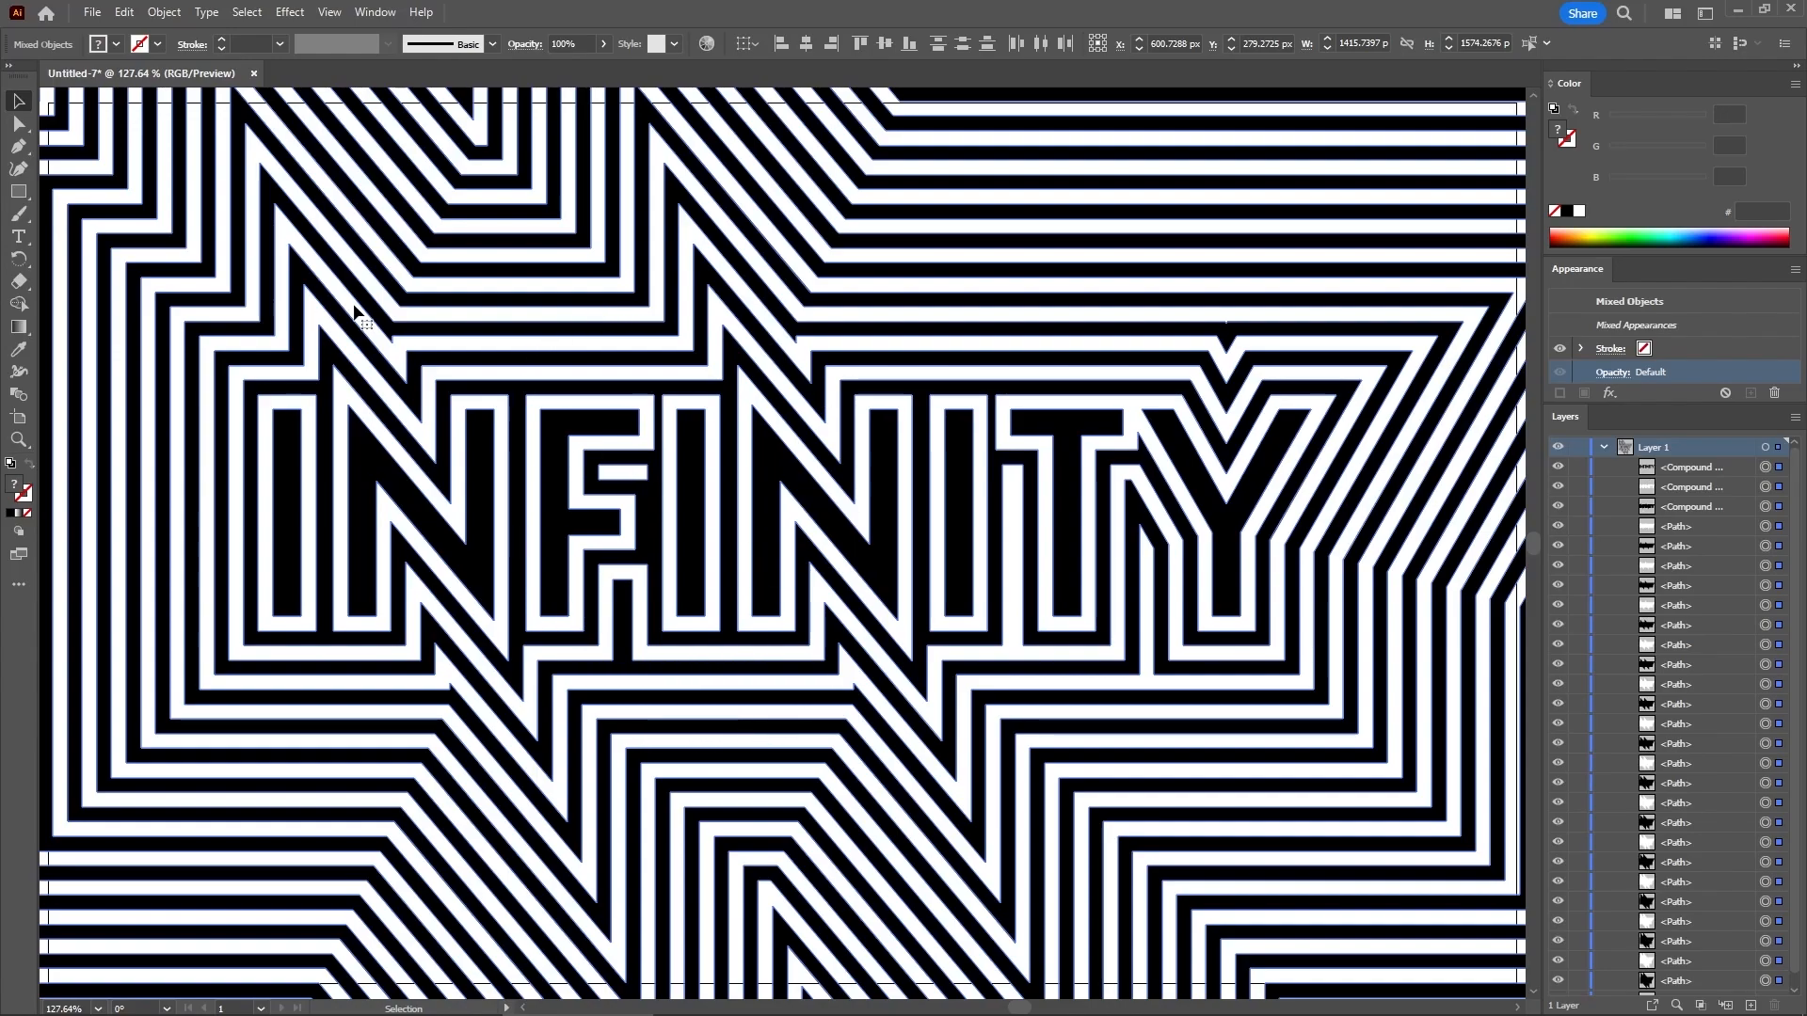
click(290, 12)
mouse_move(395, 225)
click(605, 229)
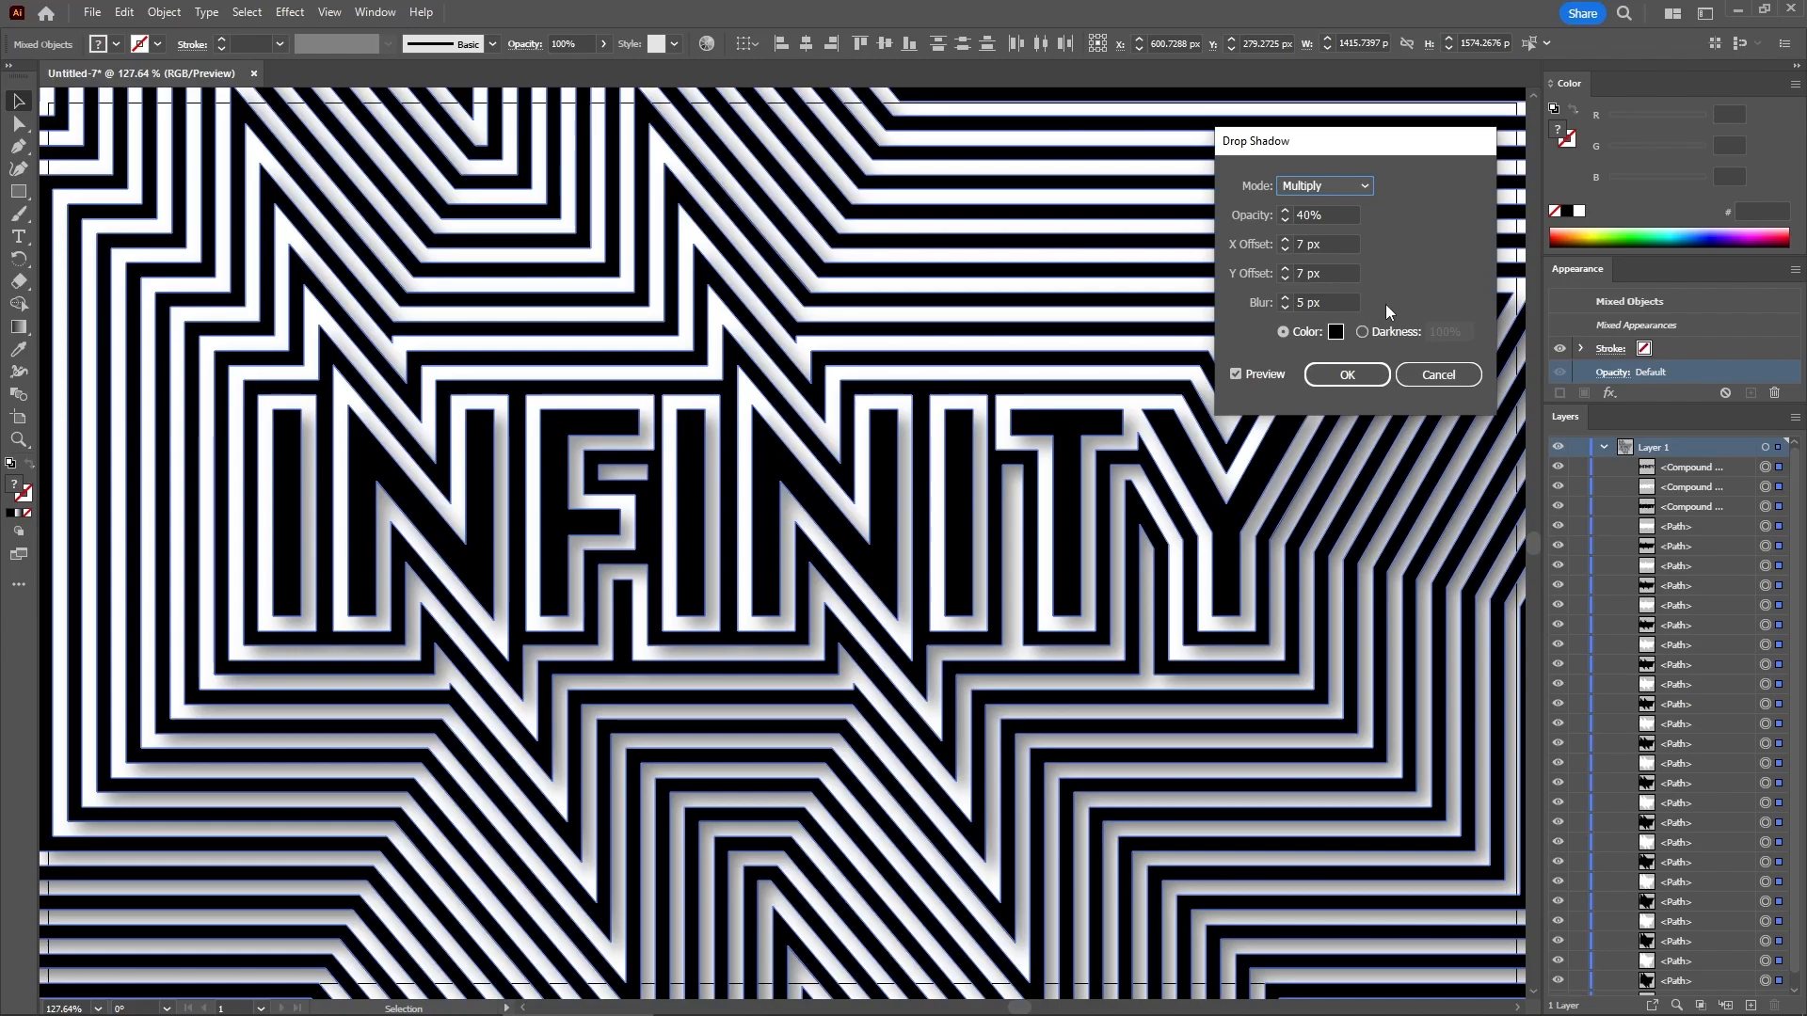
click(1336, 332)
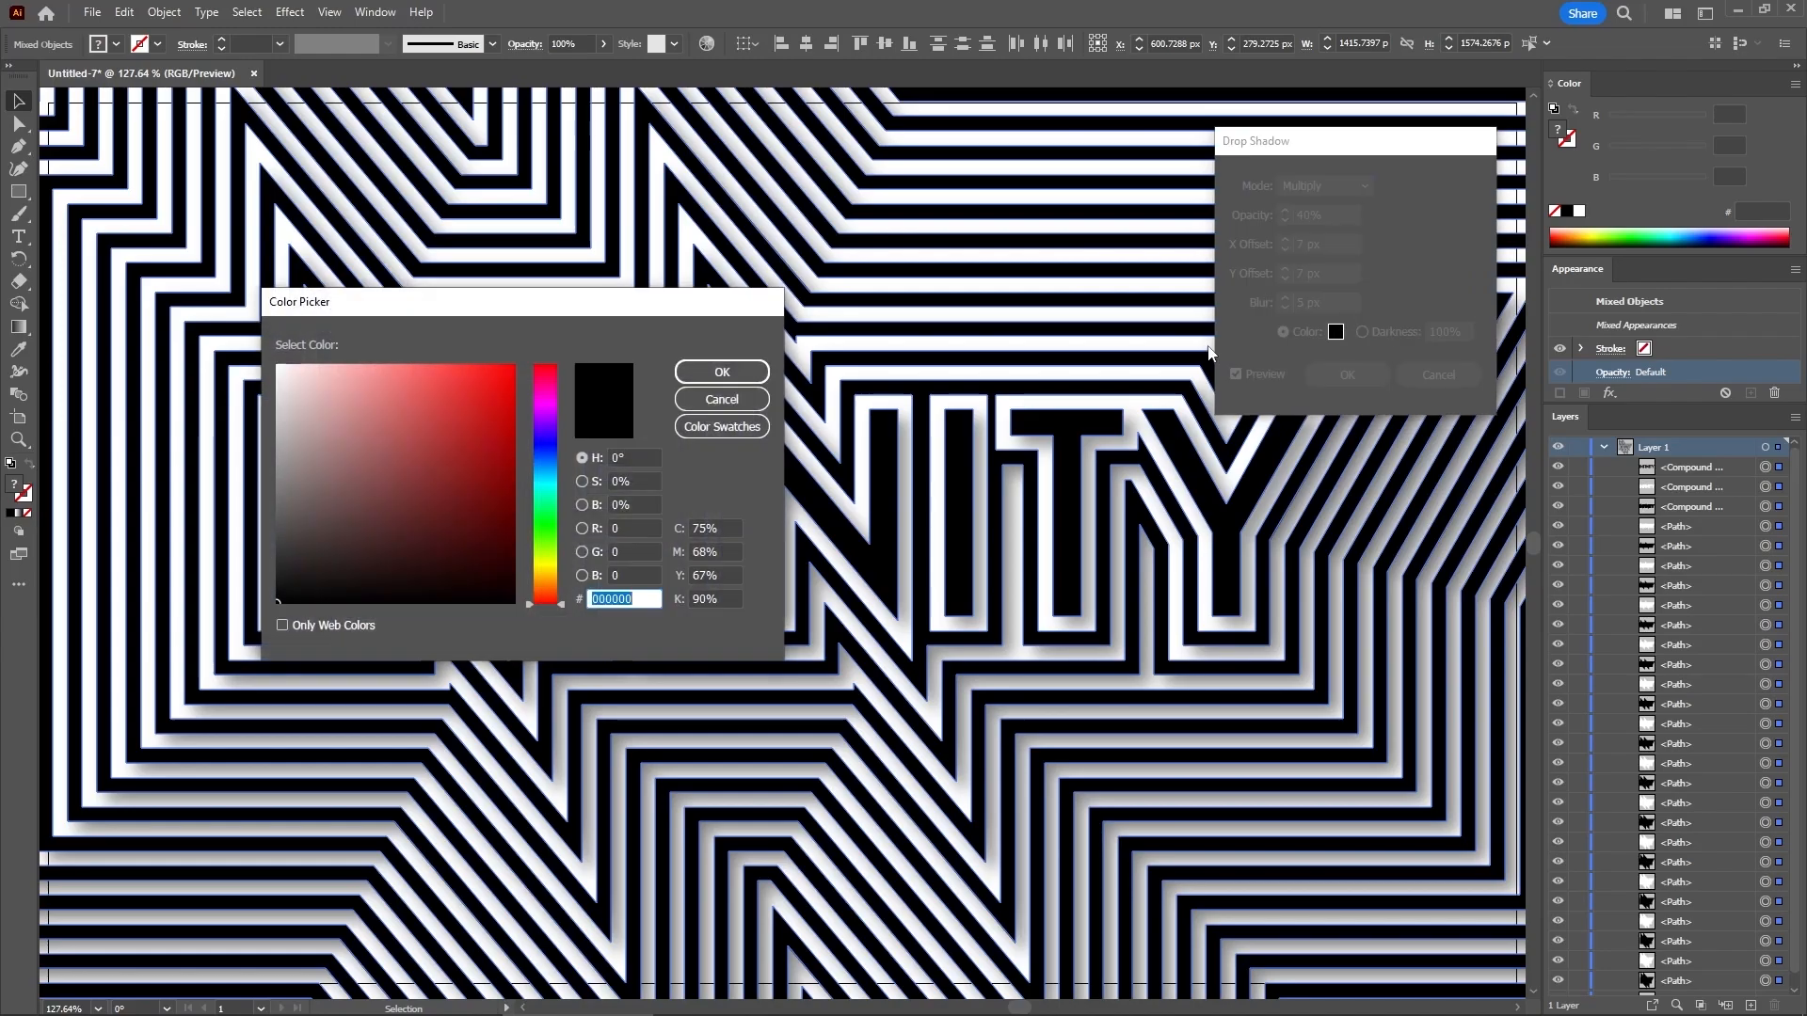
click(751, 373)
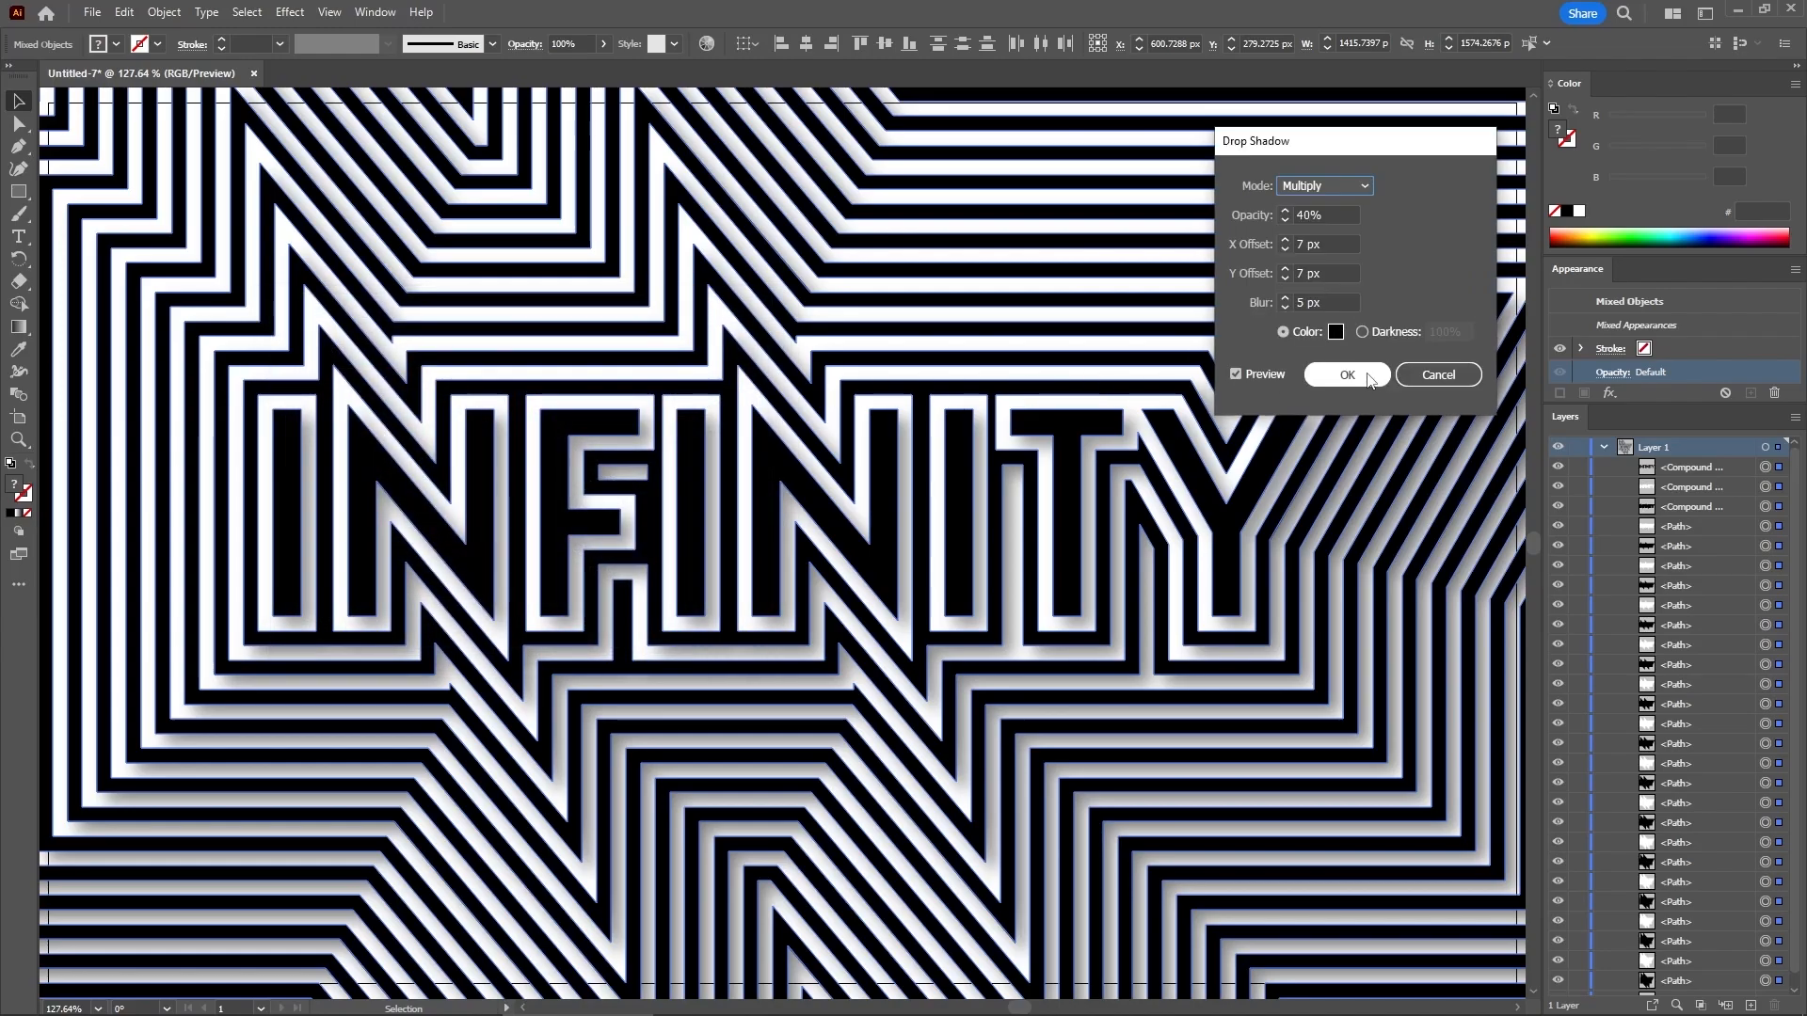
click(1360, 375)
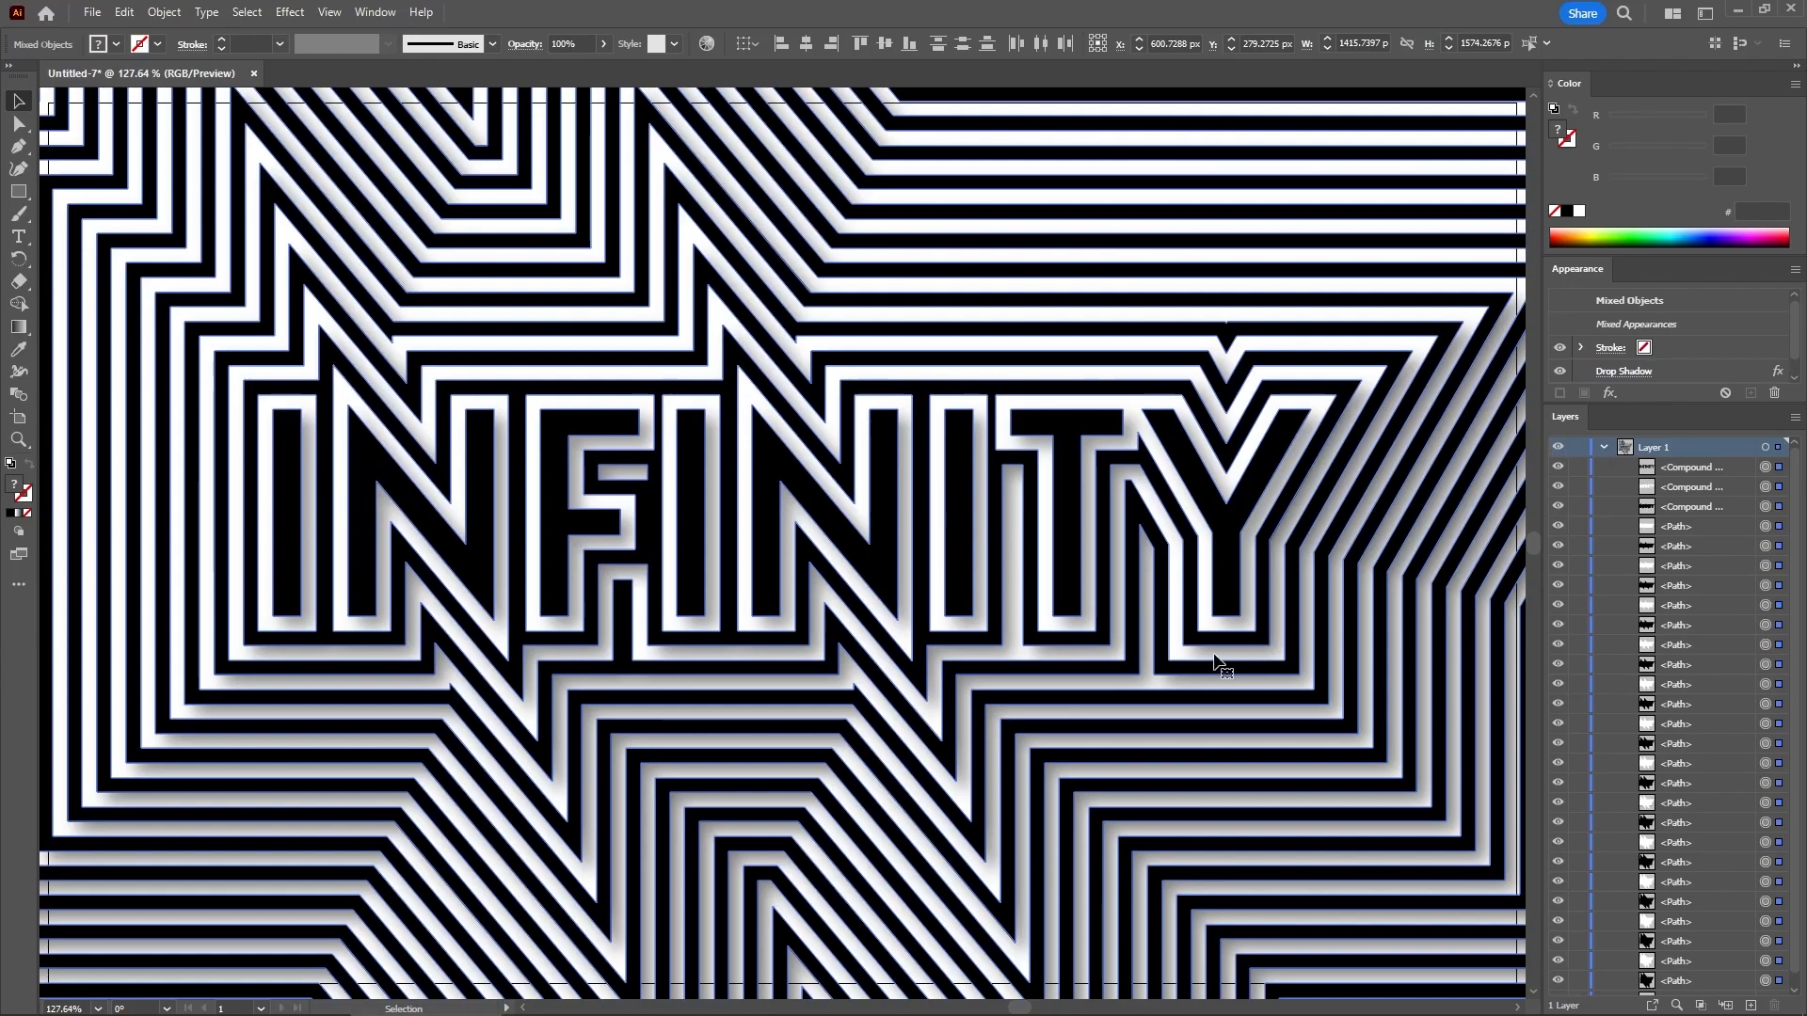
Group all the shadowed INFINITY paths together
key(a)
key(ctrl+g)
key(v)
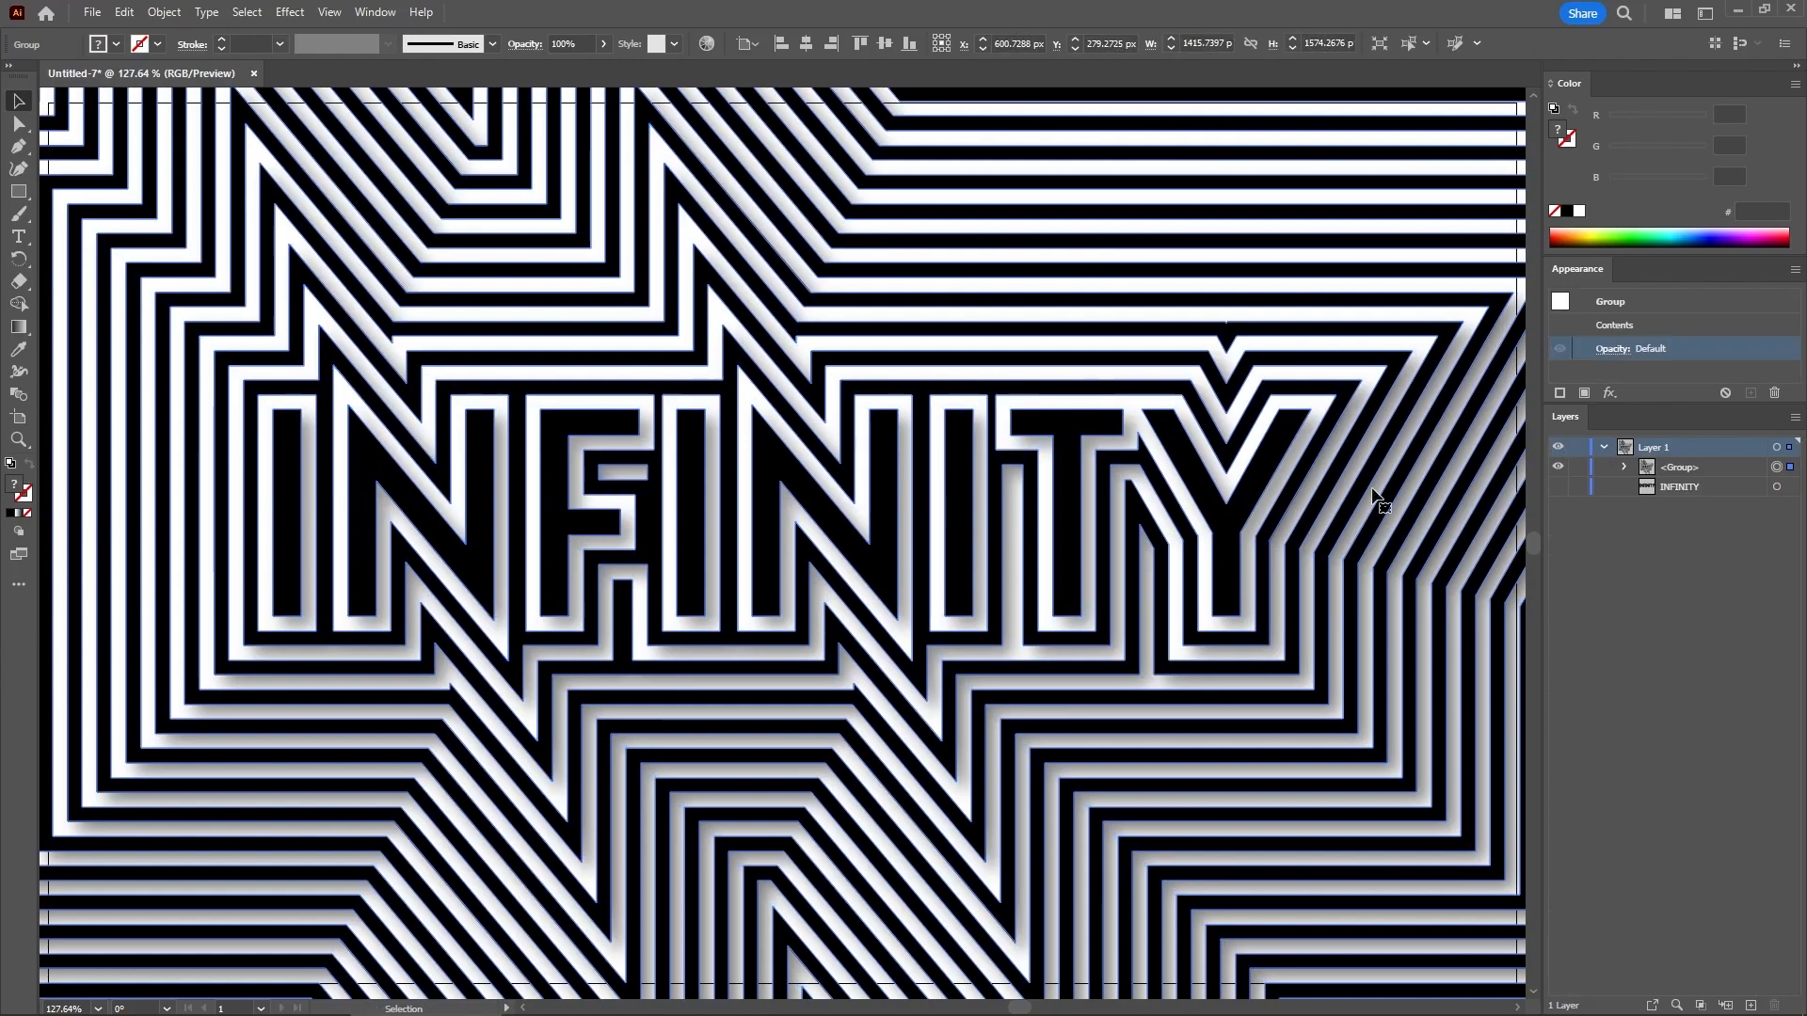
Lock the group of striped paths and hide it
click(1579, 467)
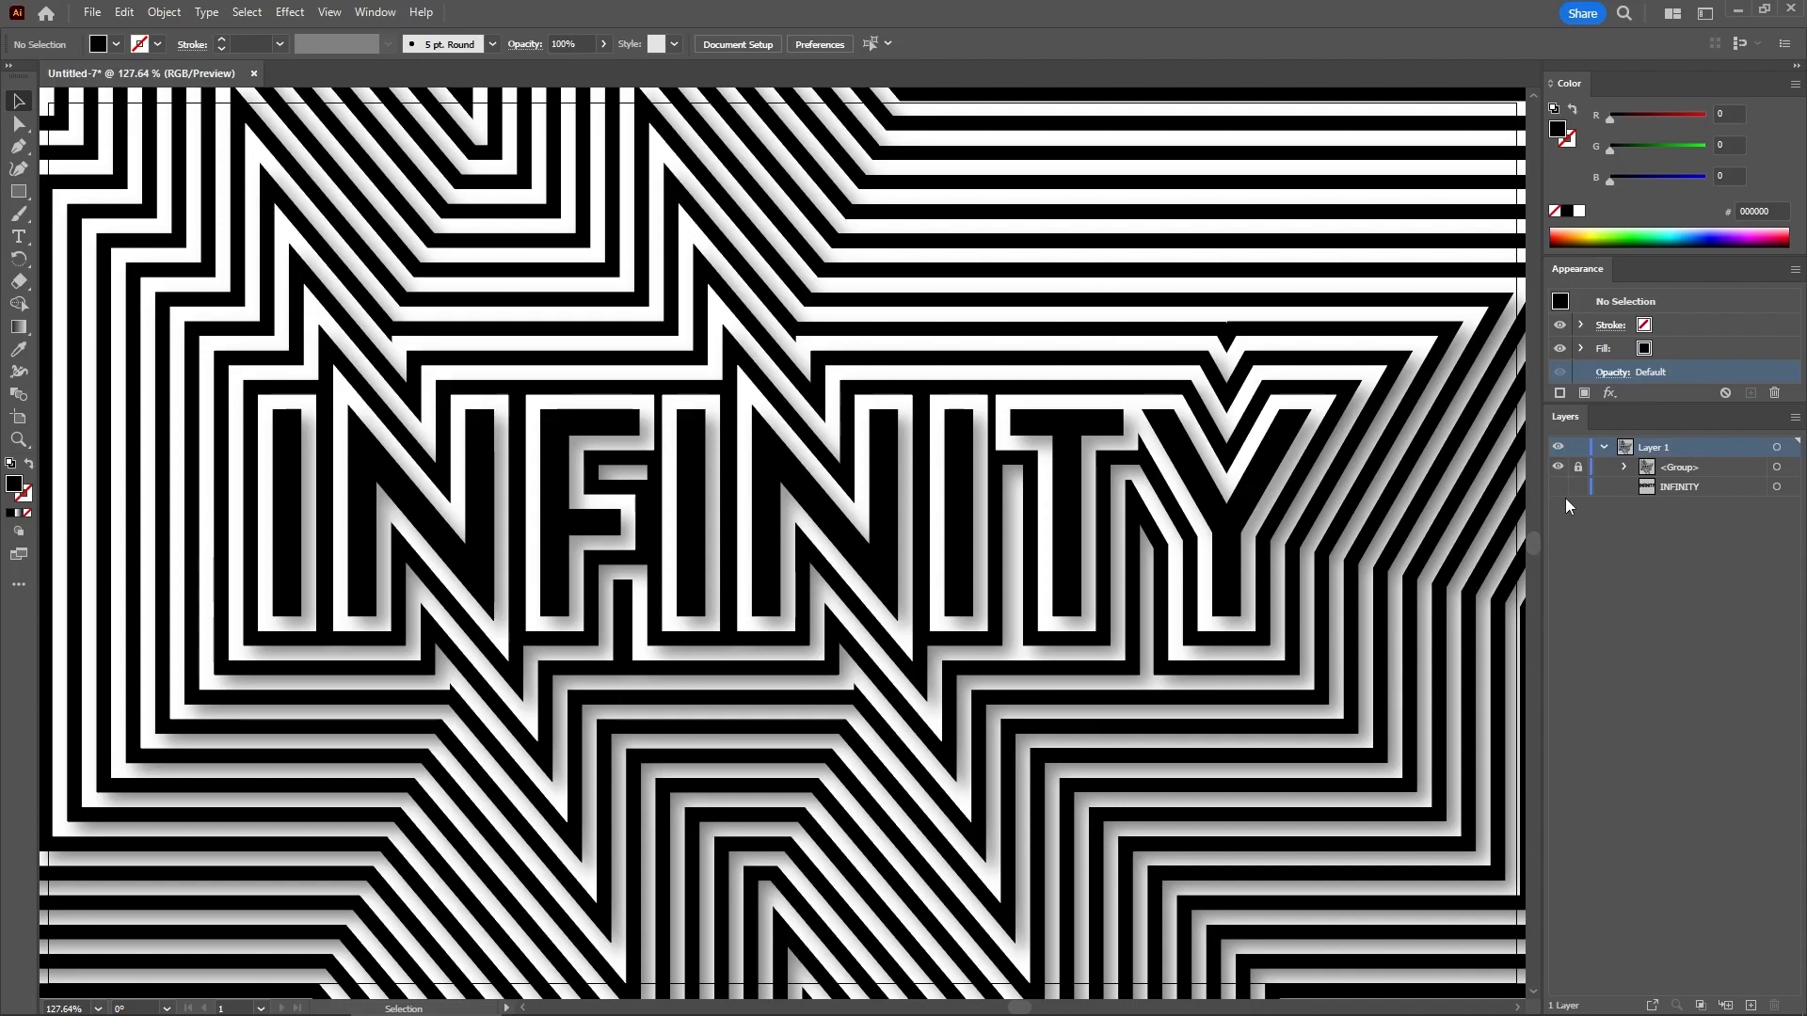
click(1559, 467)
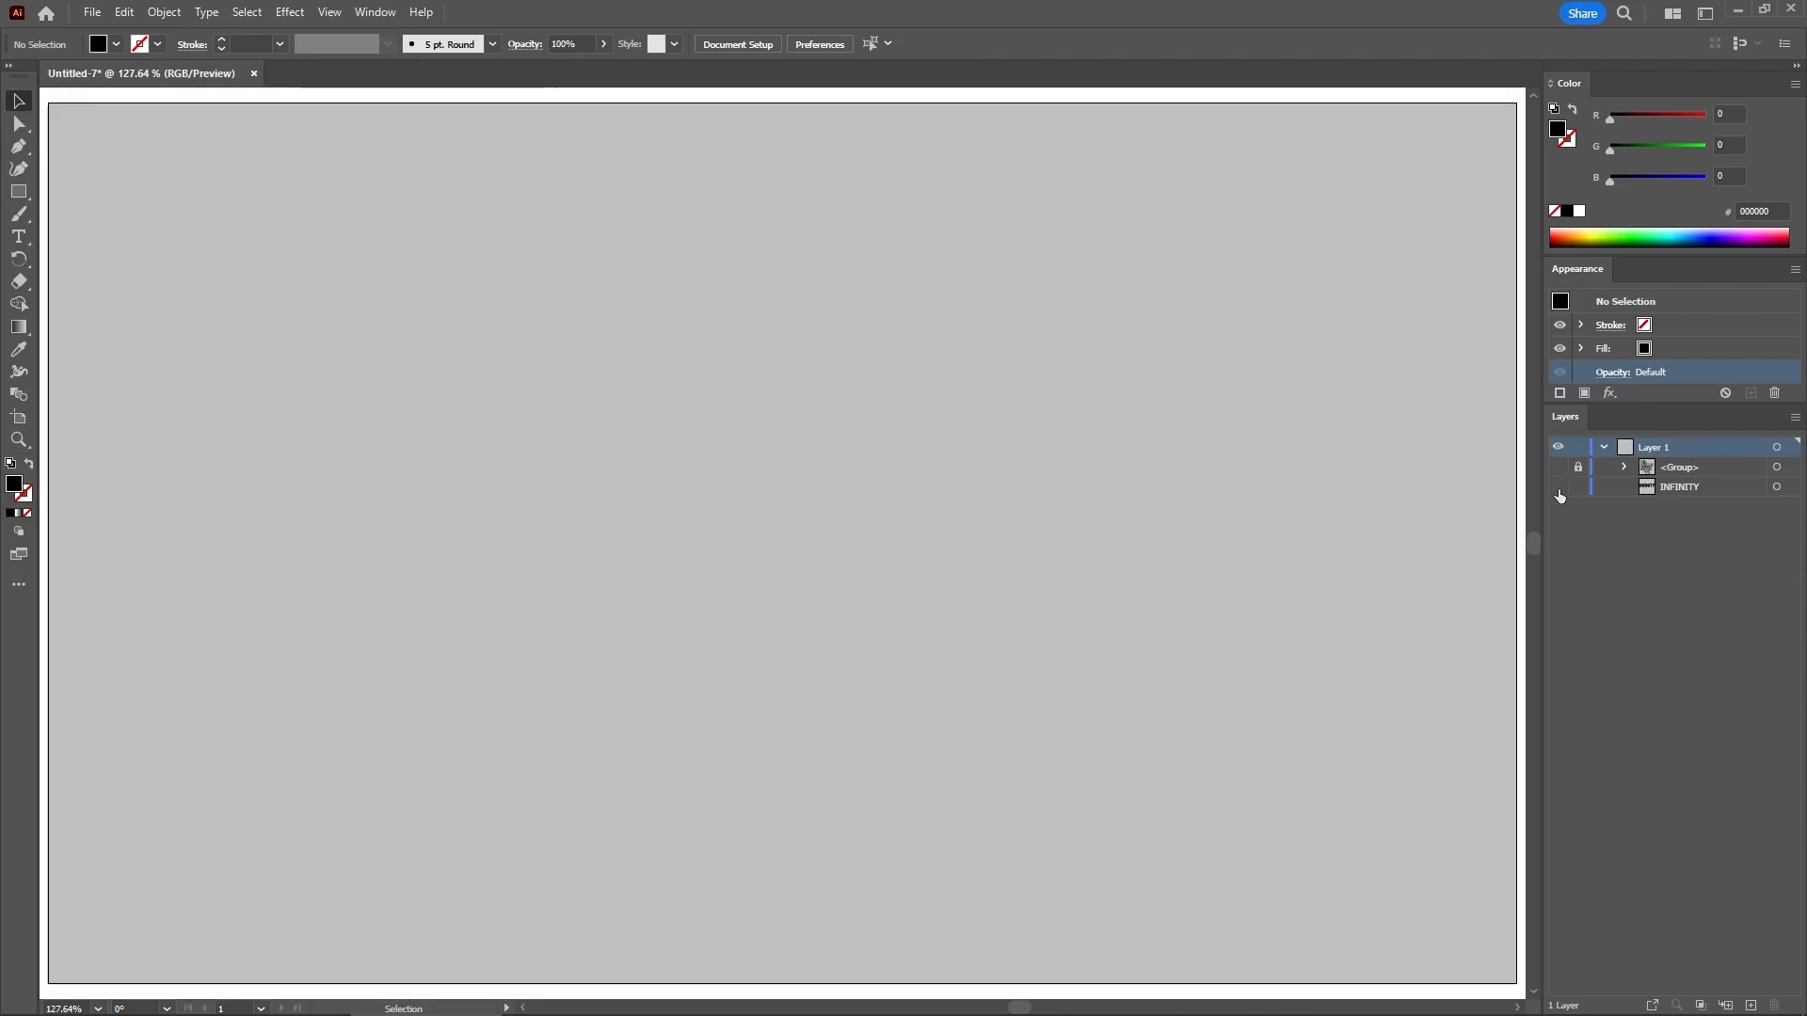
Show the live INFINITY text on the artboard and remove the fill colour from its characters
click(1559, 487)
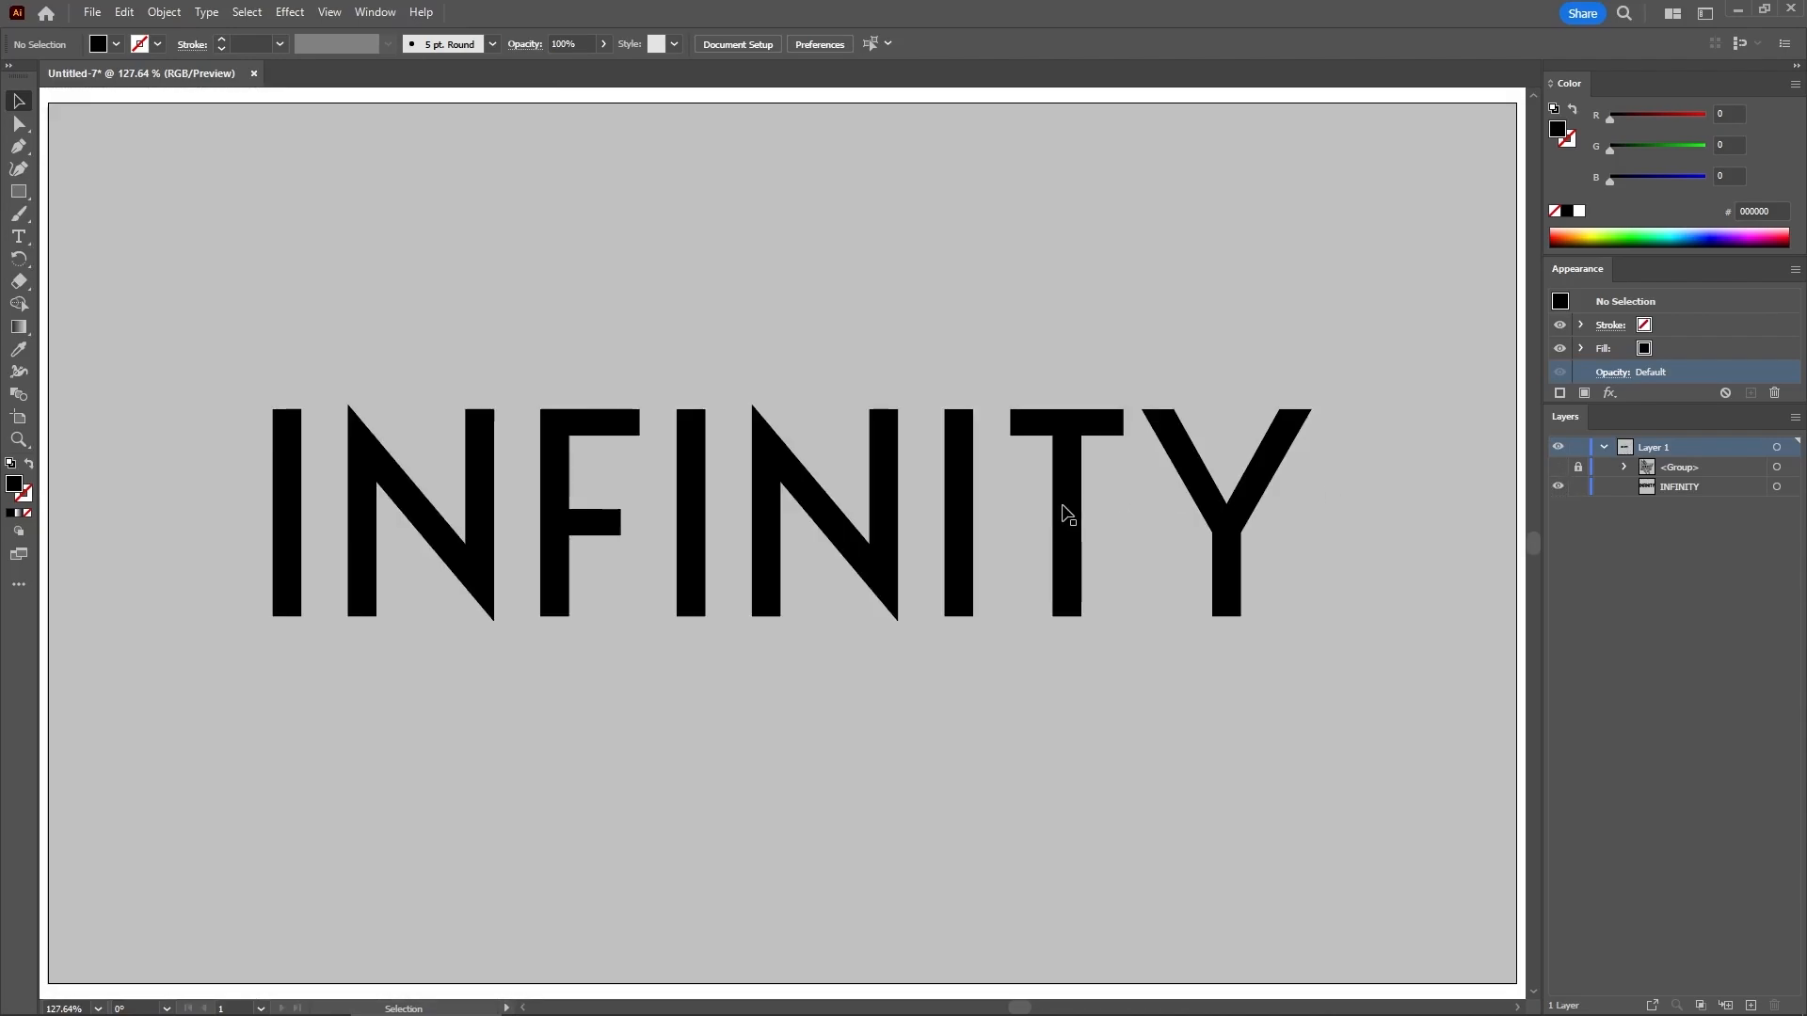
click(1199, 475)
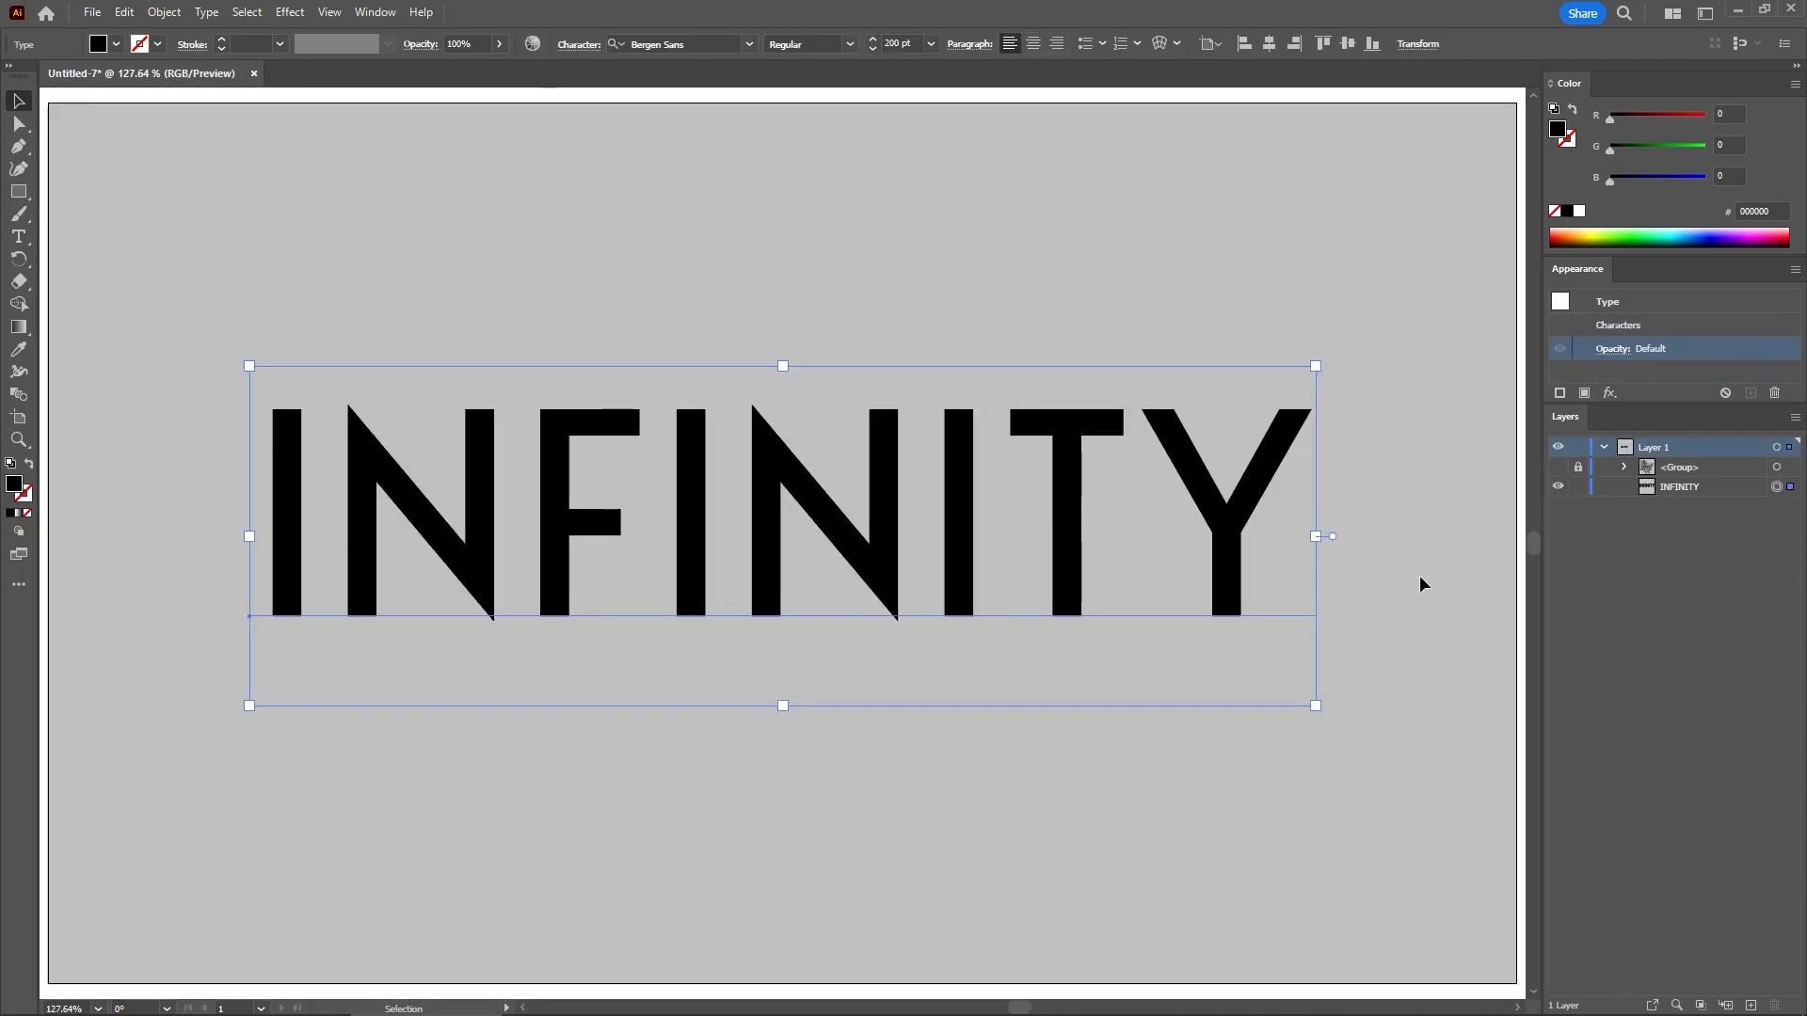
click(1554, 213)
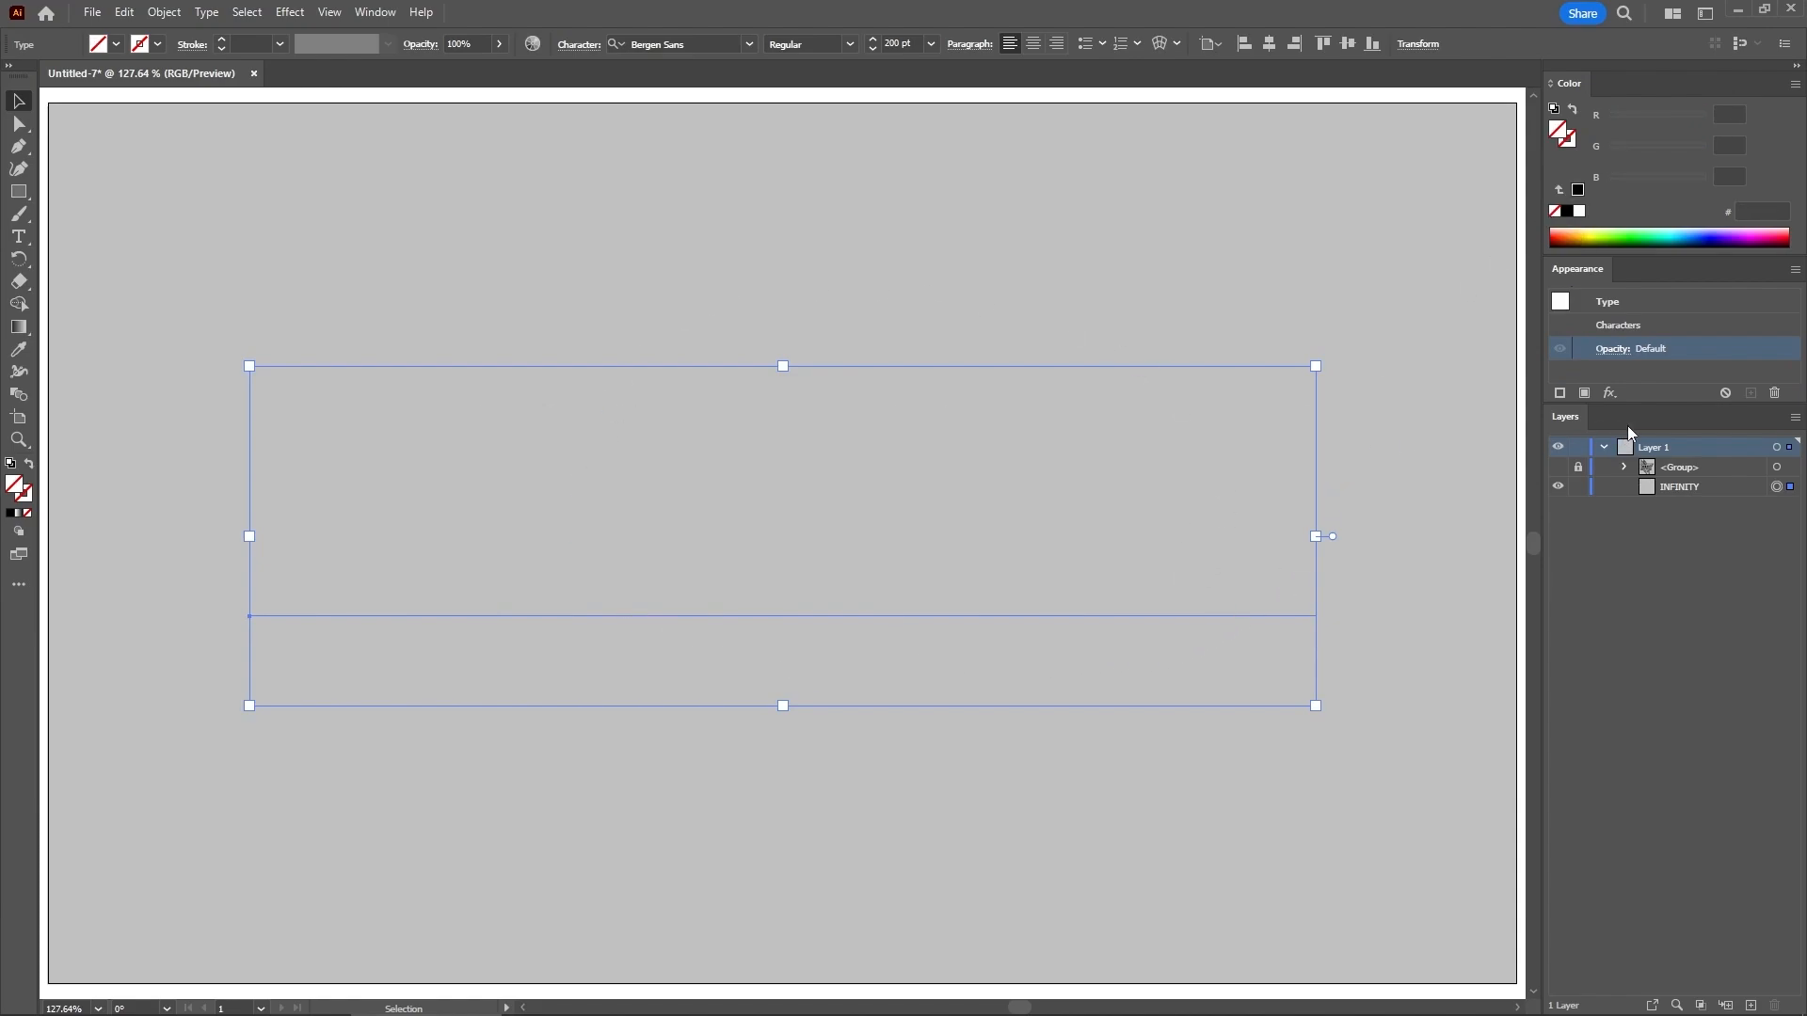
Add a new black fill to the INFINITY text's appearance and apply the last-used Drop Shadow effect to that fill
drag(1657, 402, 1642, 845)
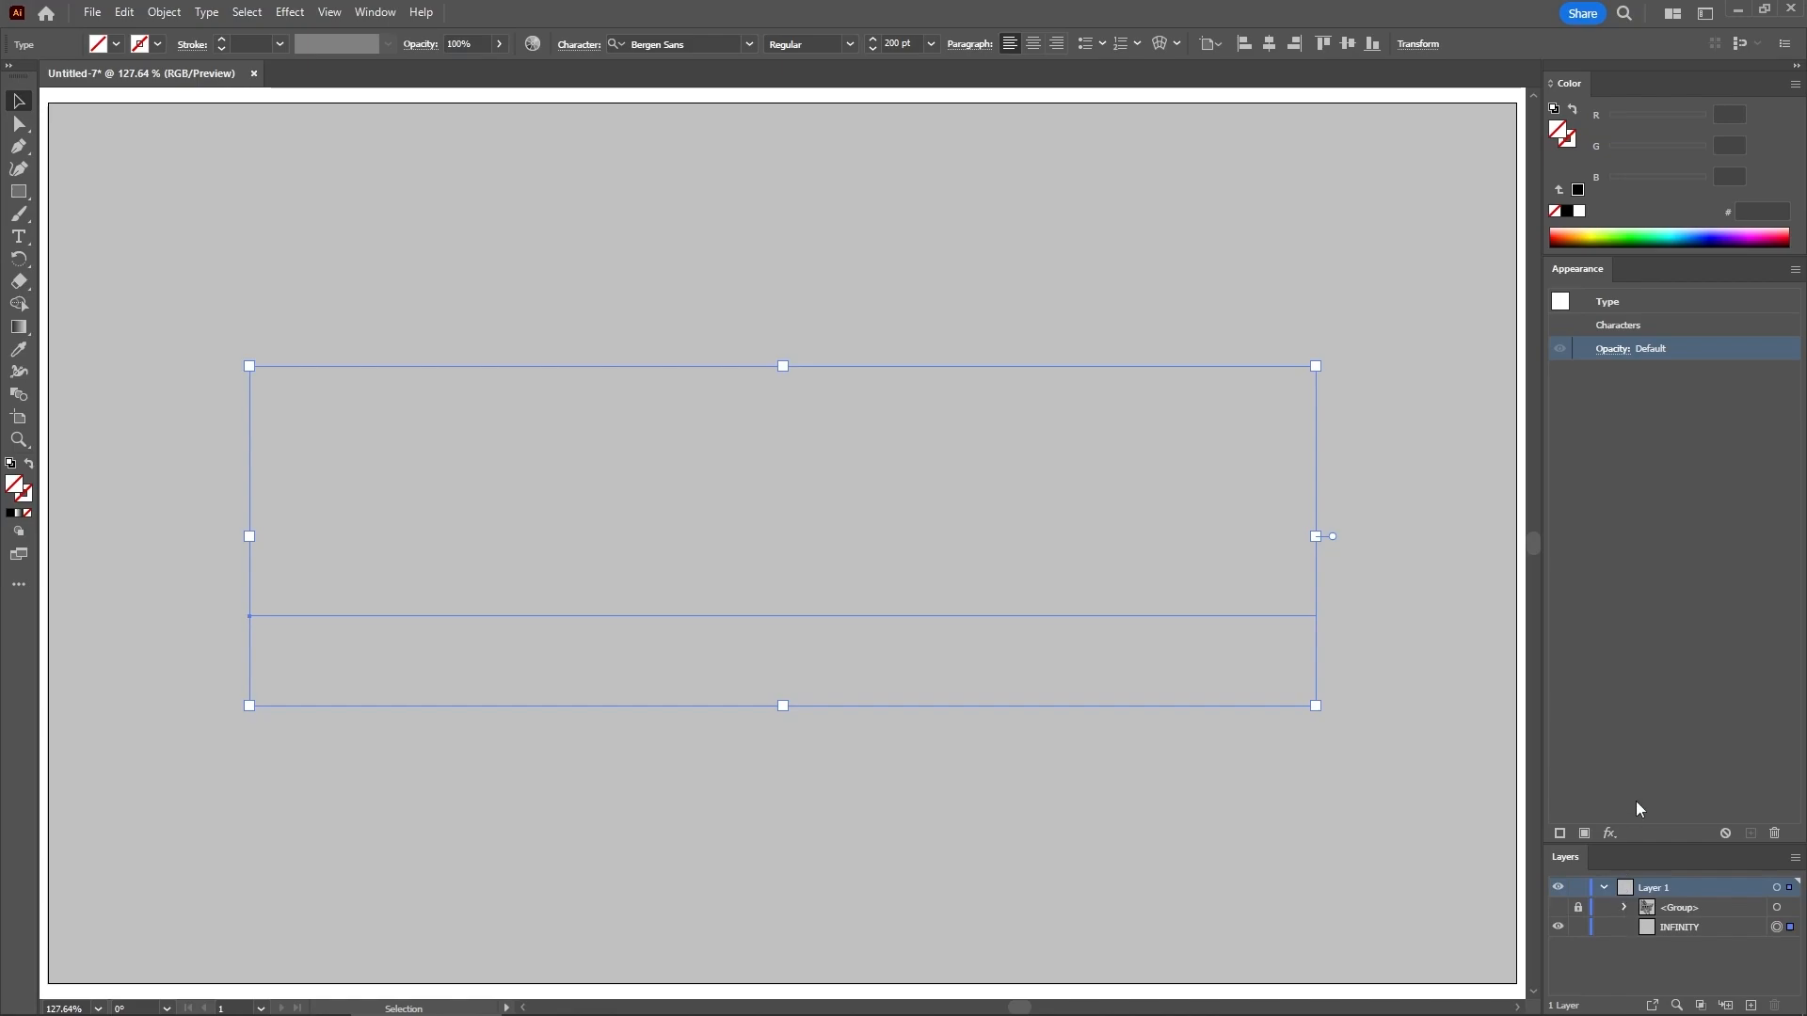
key(ctrl+z)
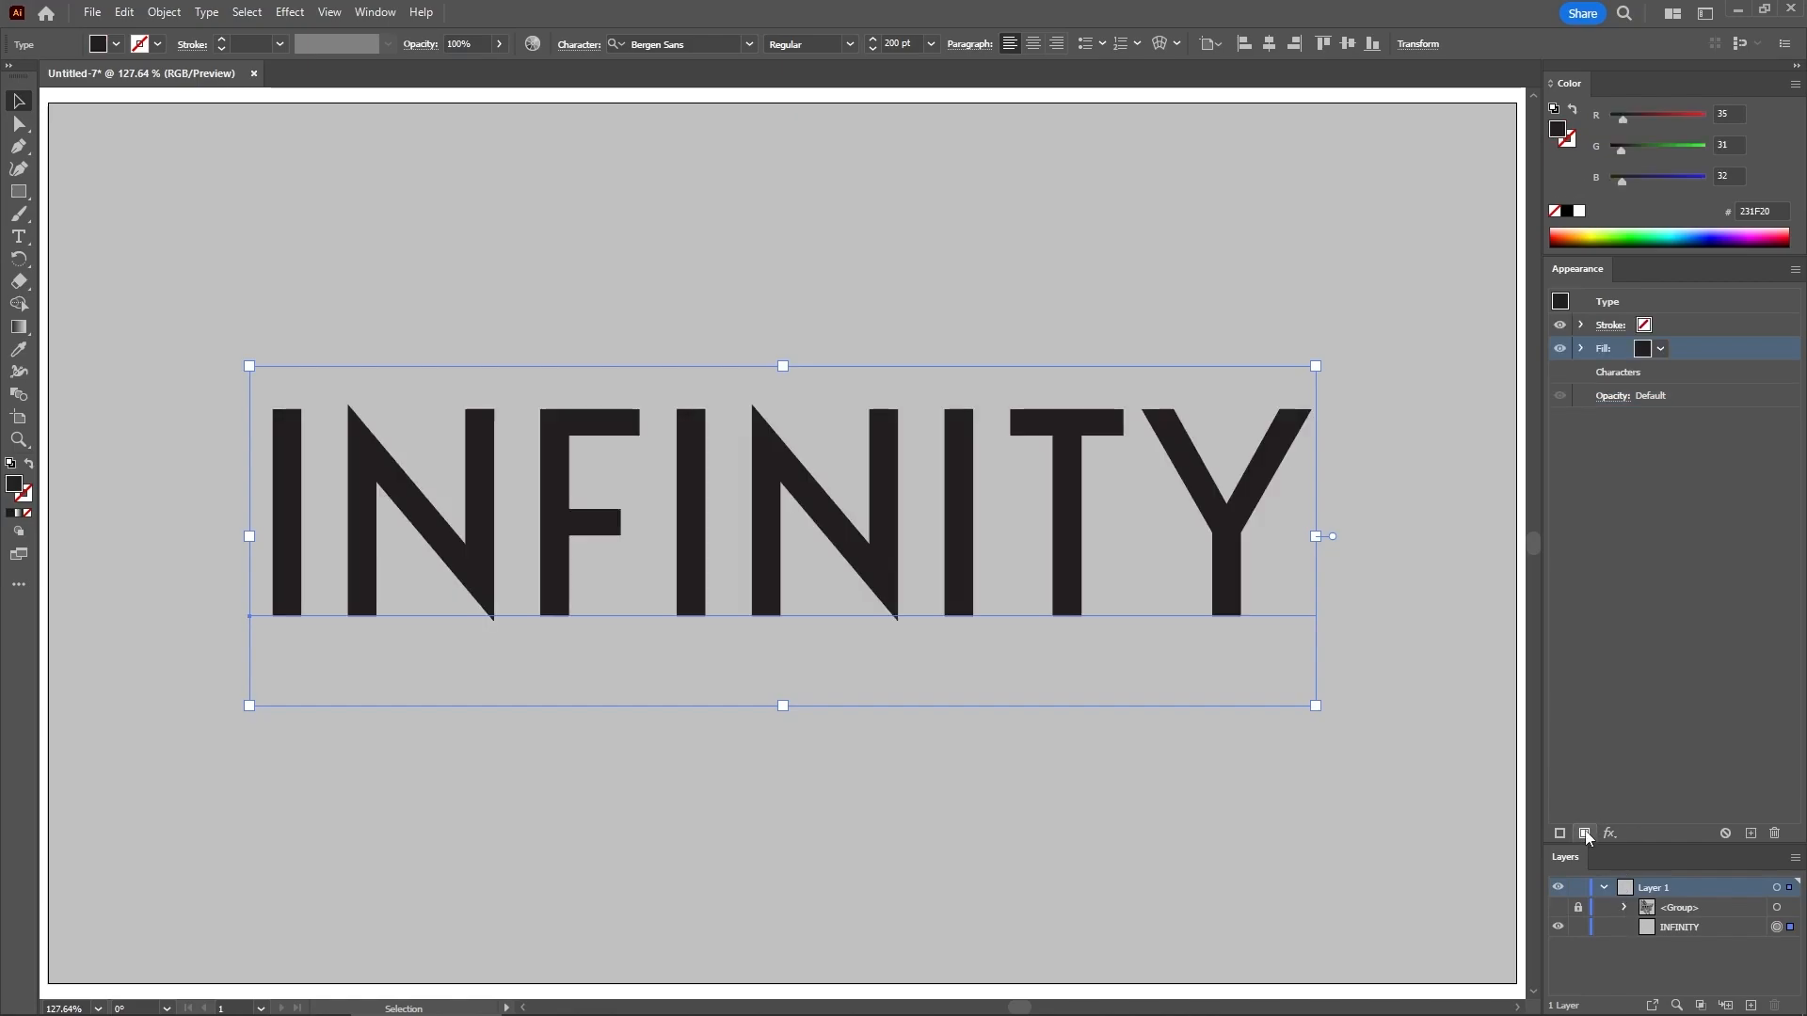
click(1567, 212)
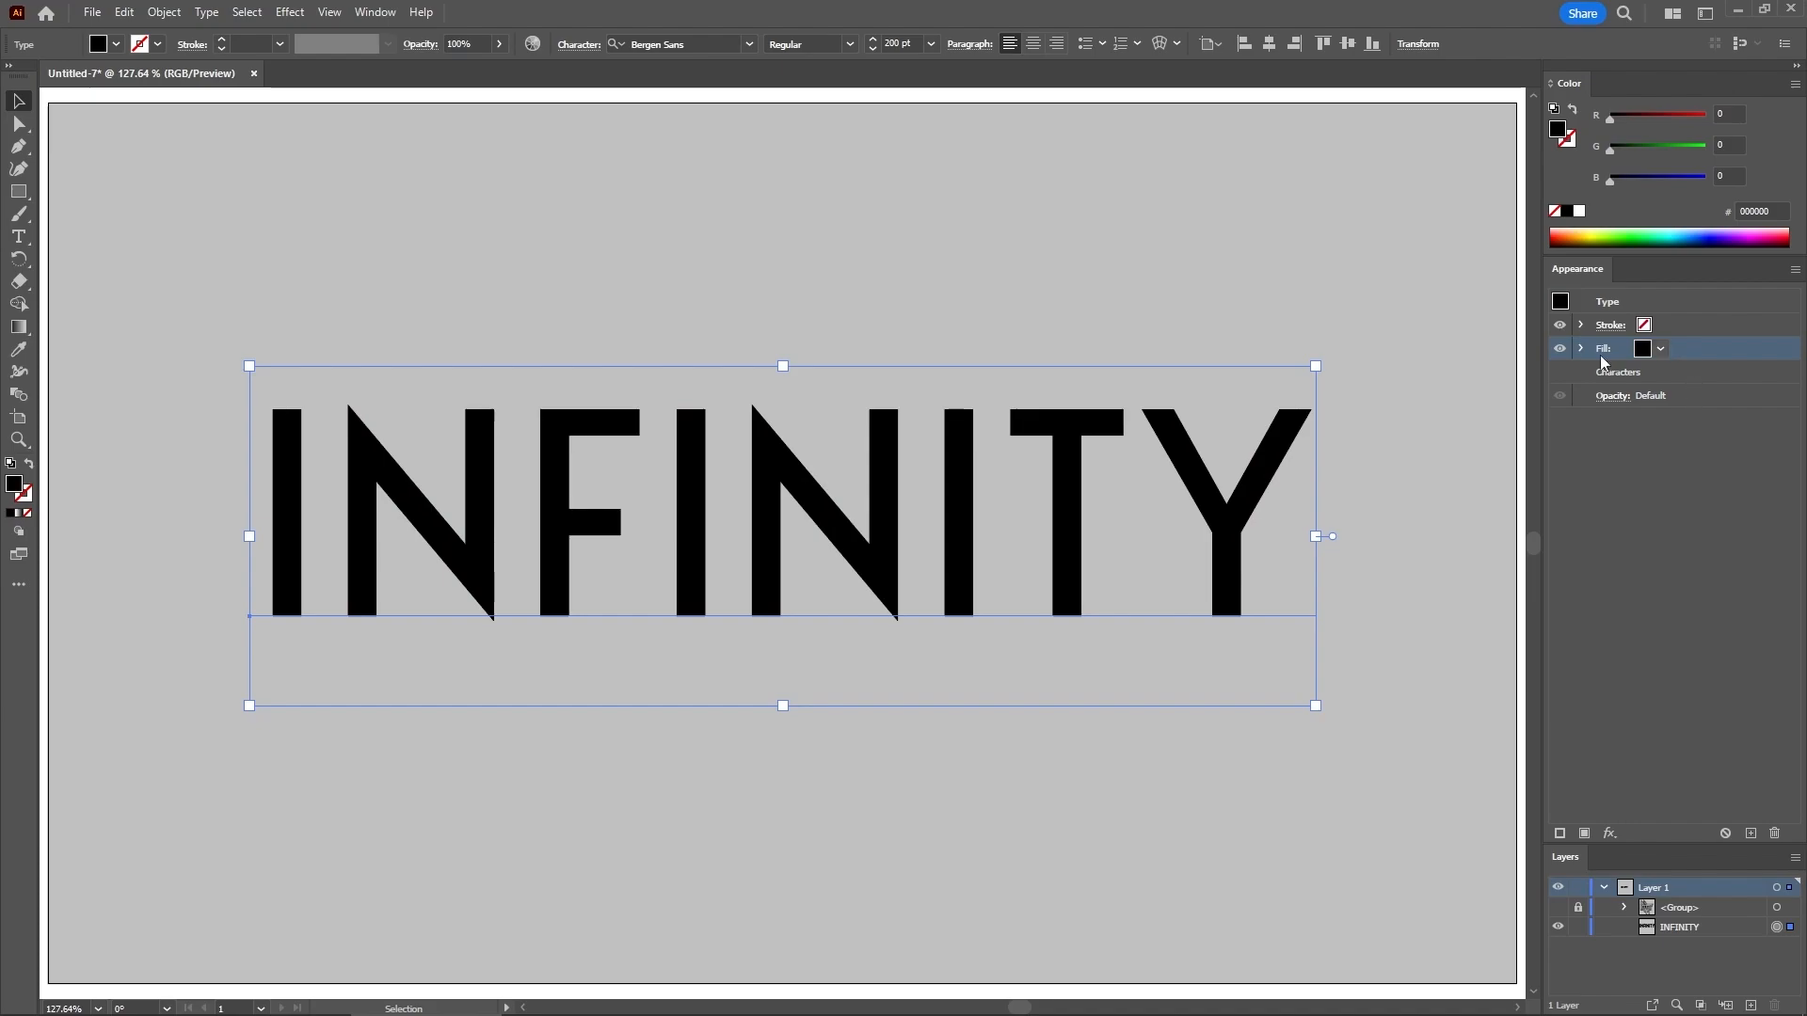
click(1581, 349)
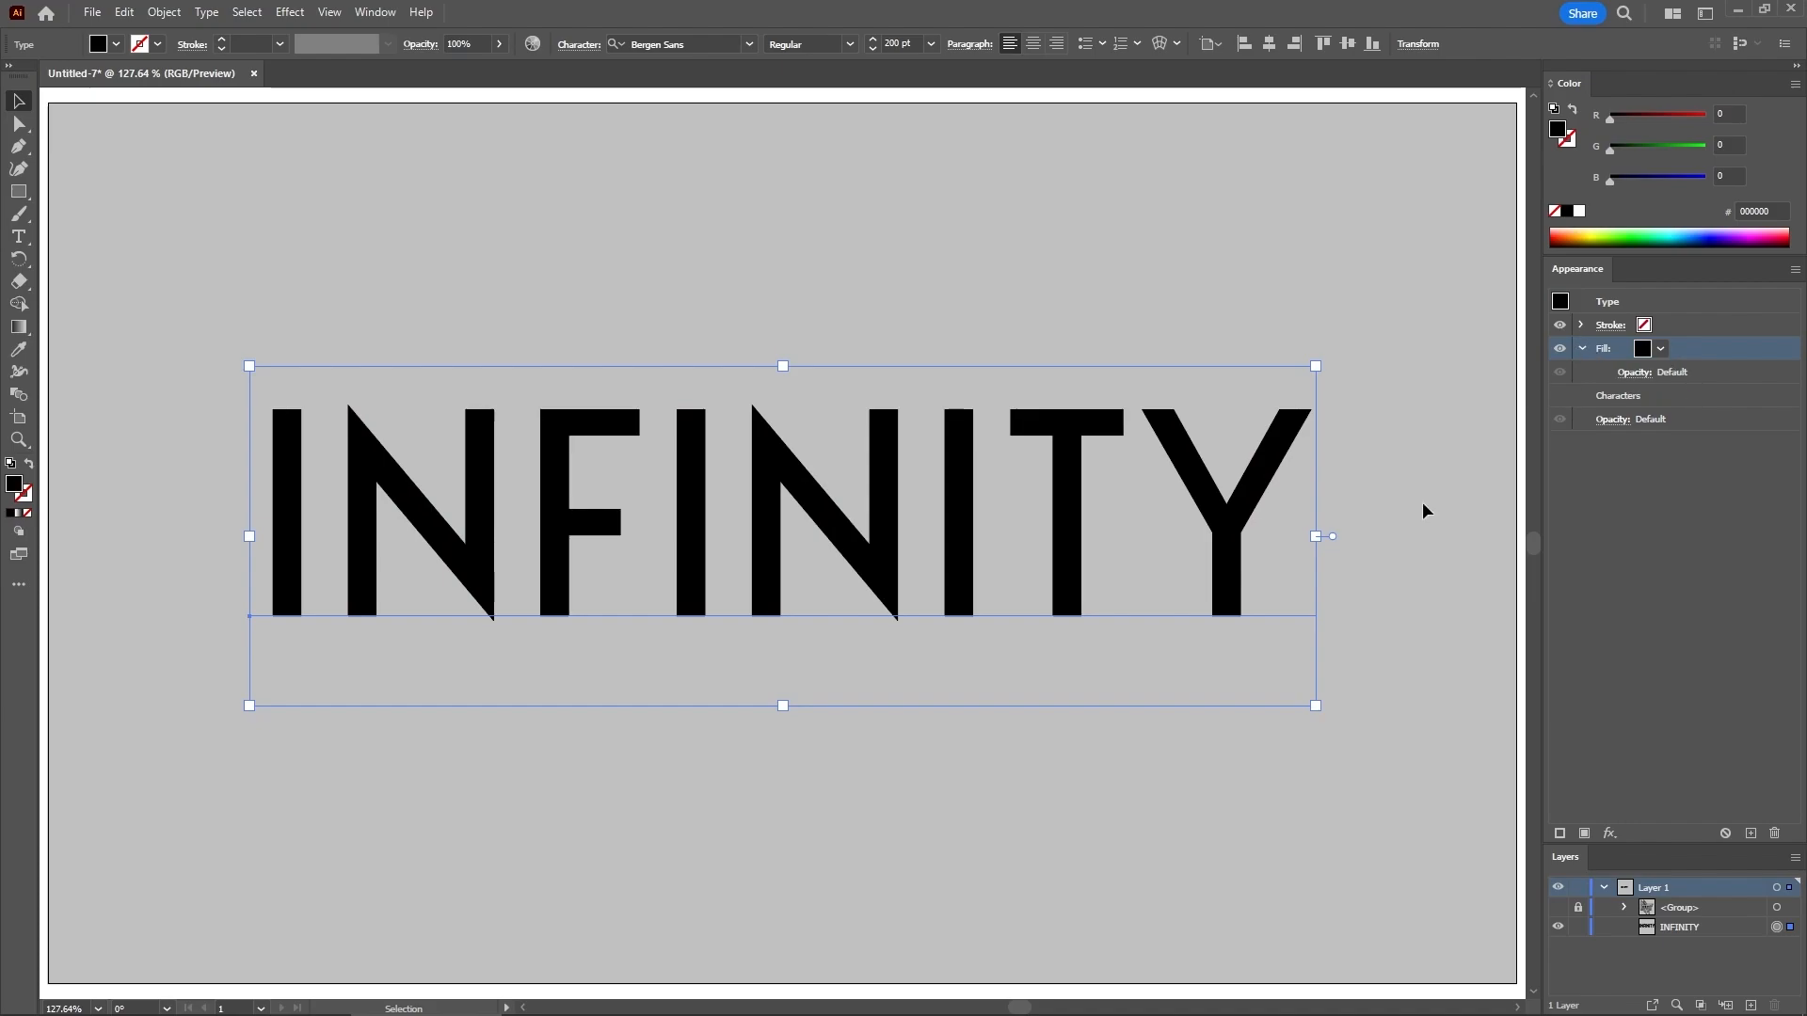
click(292, 13)
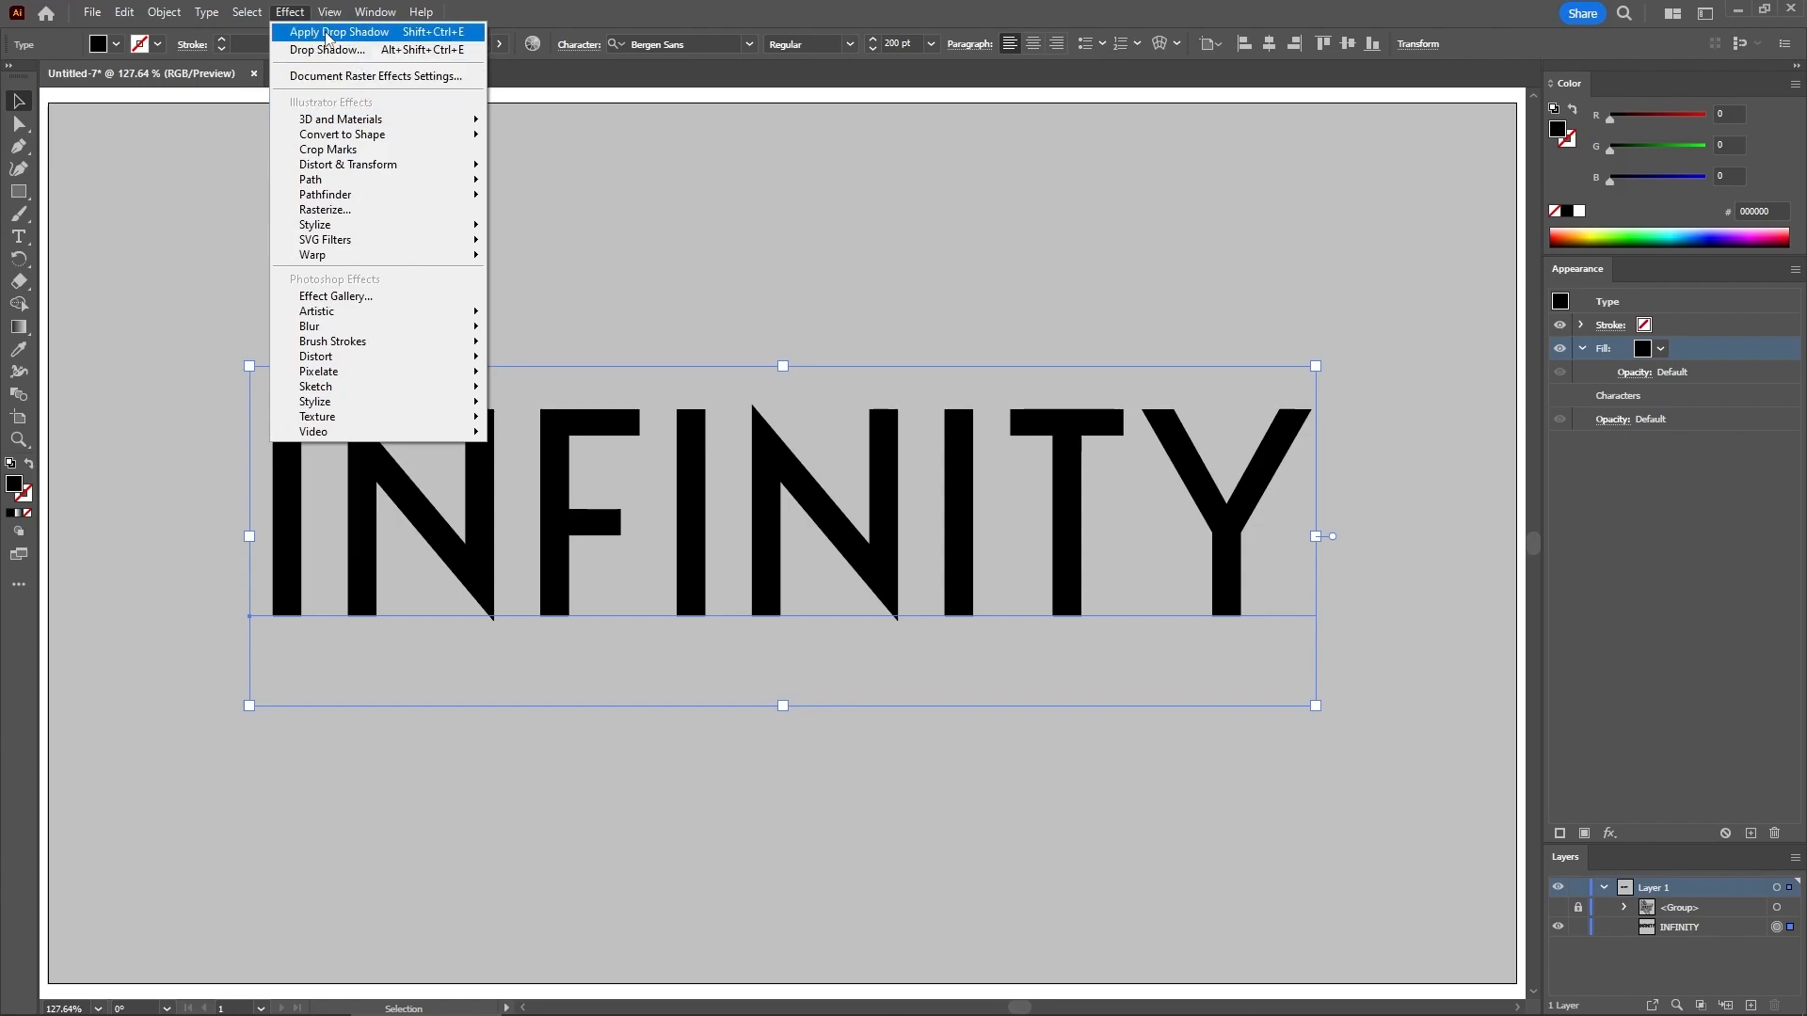
click(356, 35)
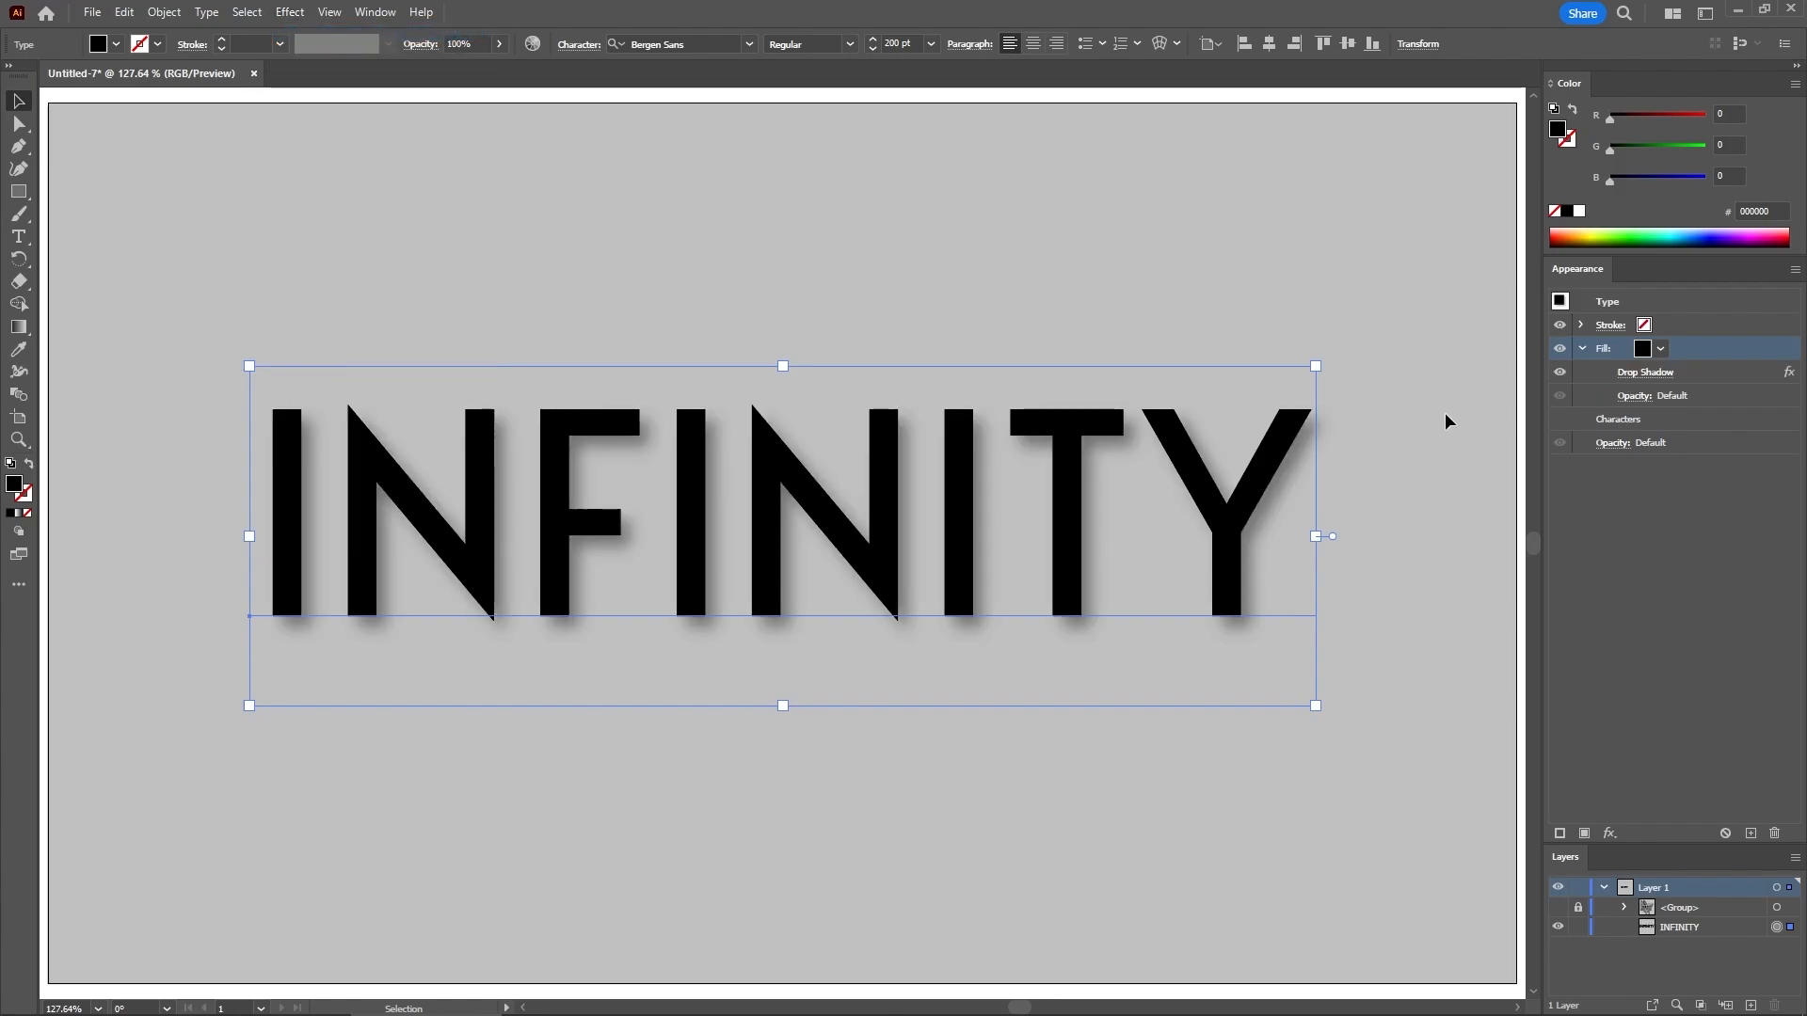
Add a second fill to the text, place it beneath the shadowed black fill, and colour it white
click(1584, 833)
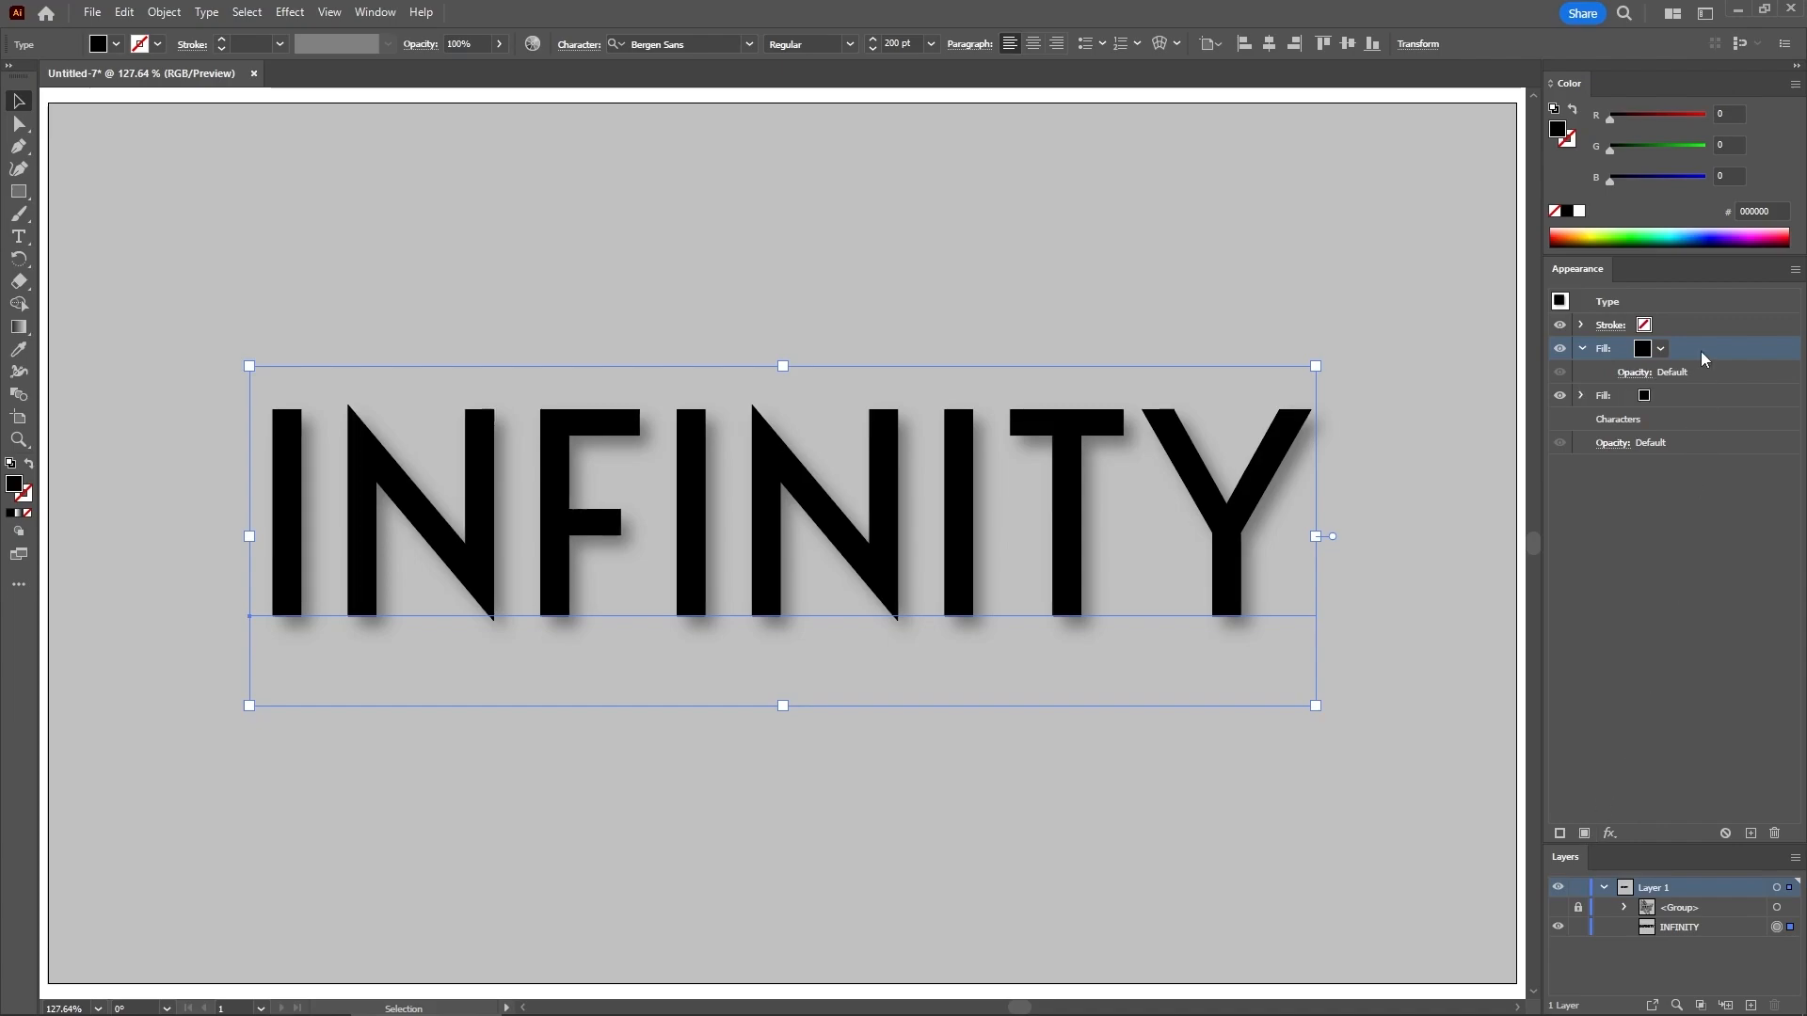
drag(1697, 352, 1696, 406)
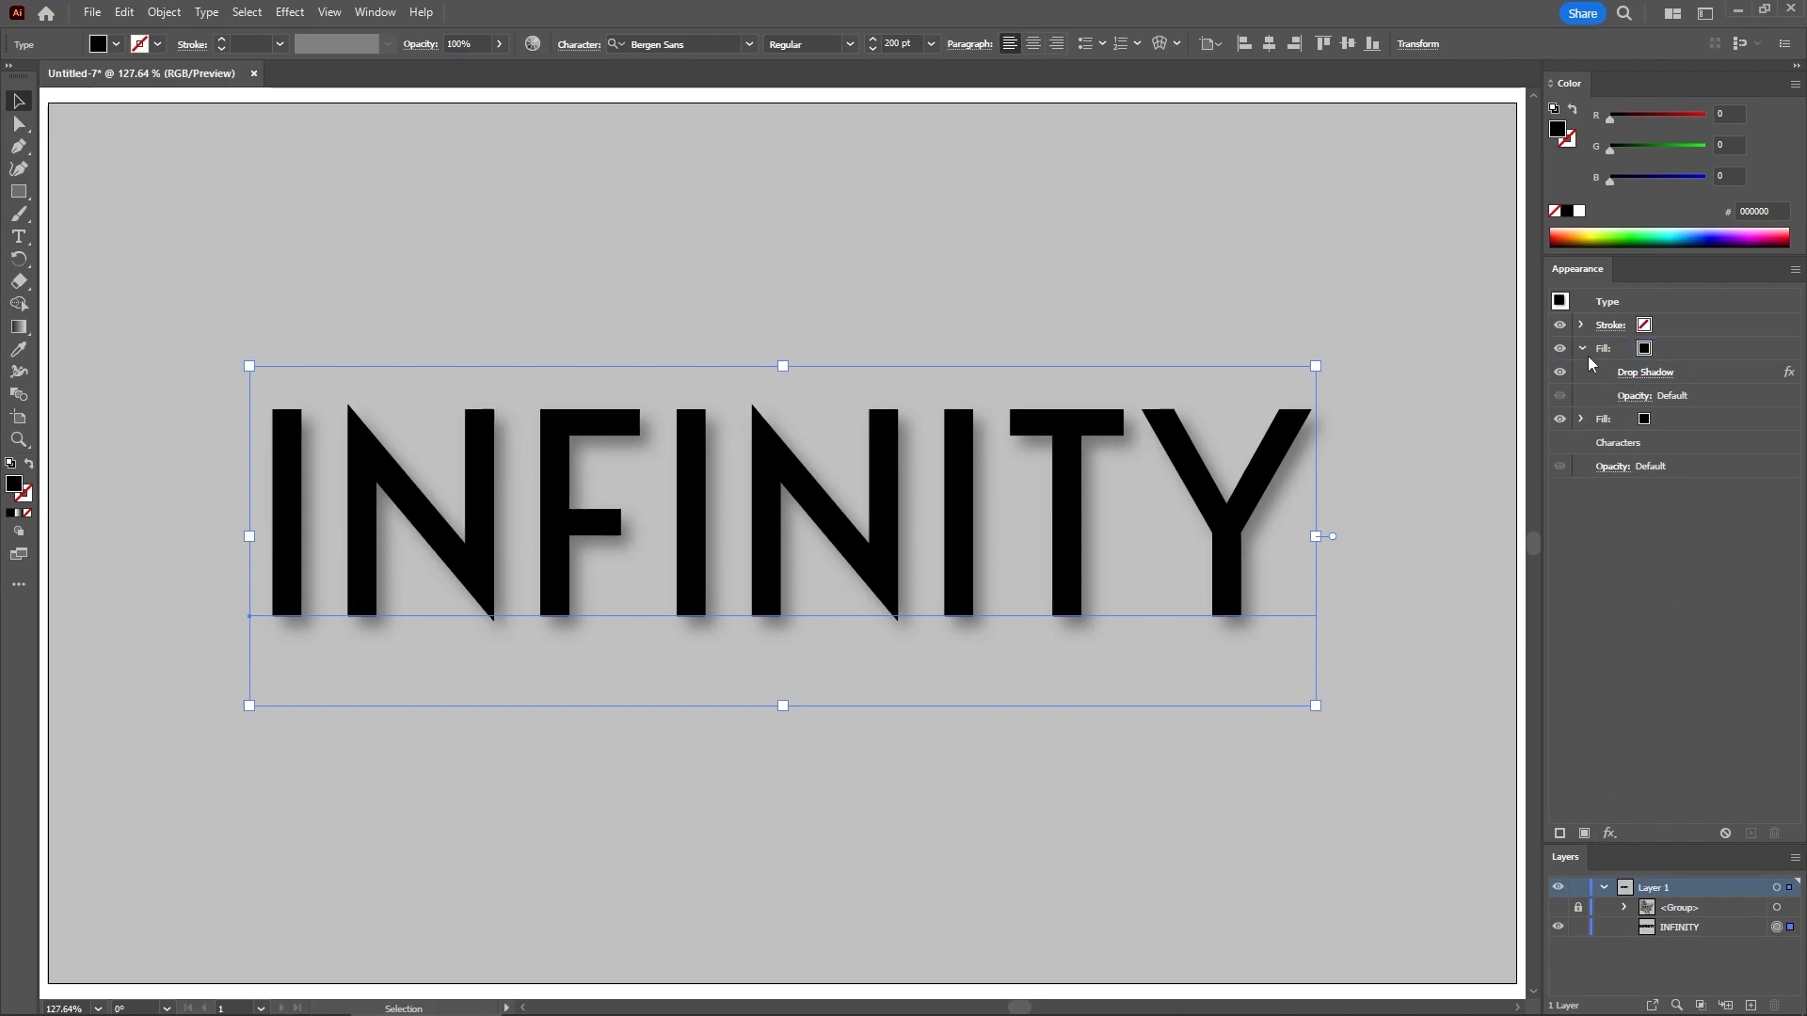
click(1703, 418)
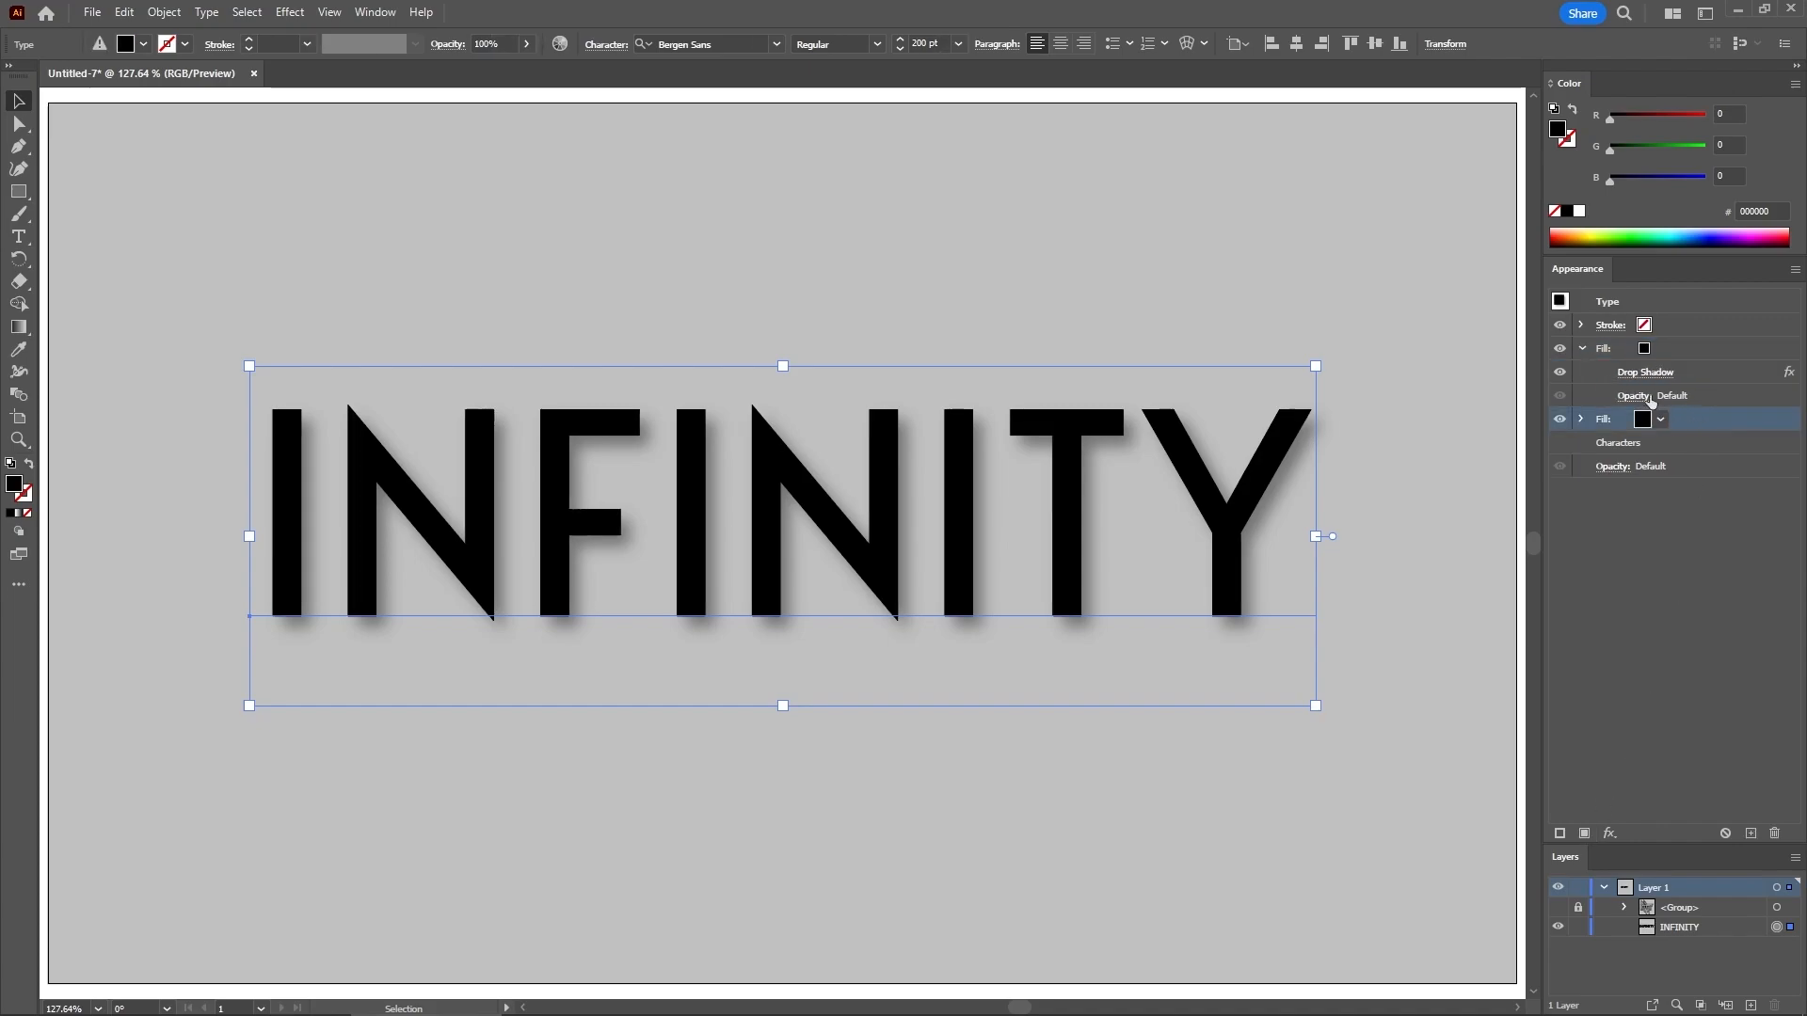
click(1580, 212)
click(1582, 419)
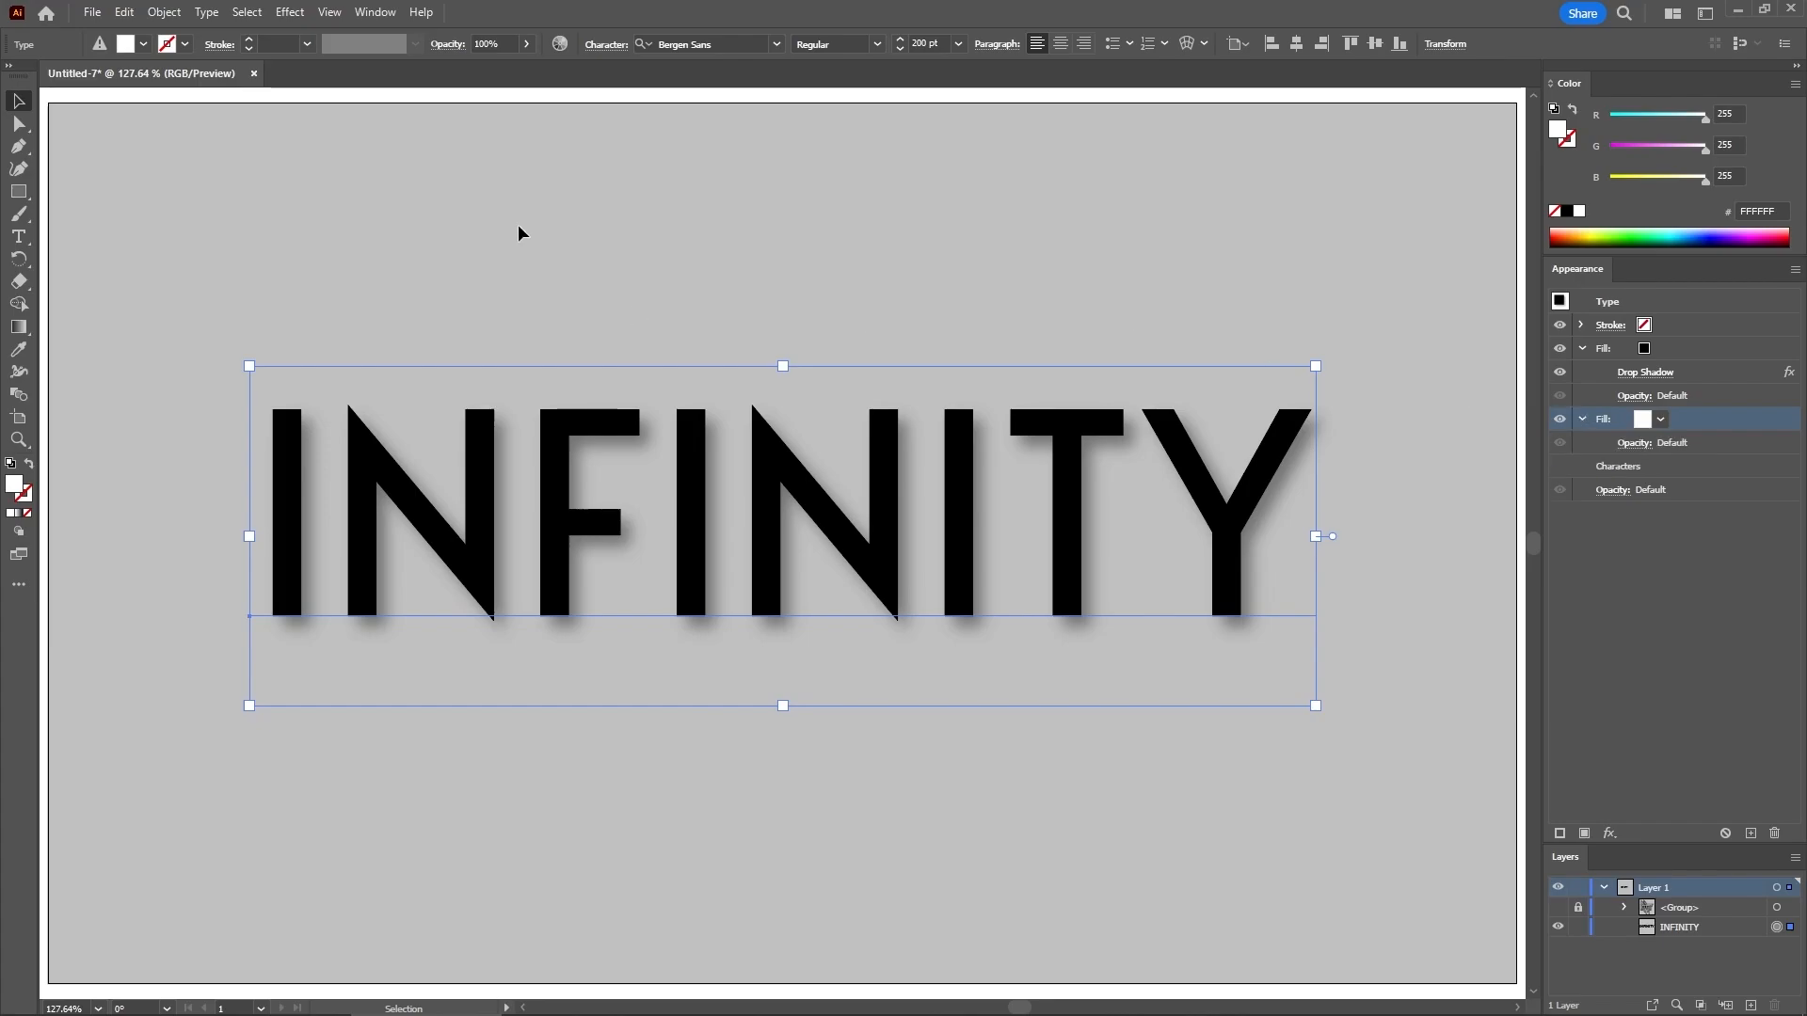
Apply the last-used Drop Shadow and a 10 px Offset Path effect with Miter joins and miter limit 4 to the white fill
click(290, 13)
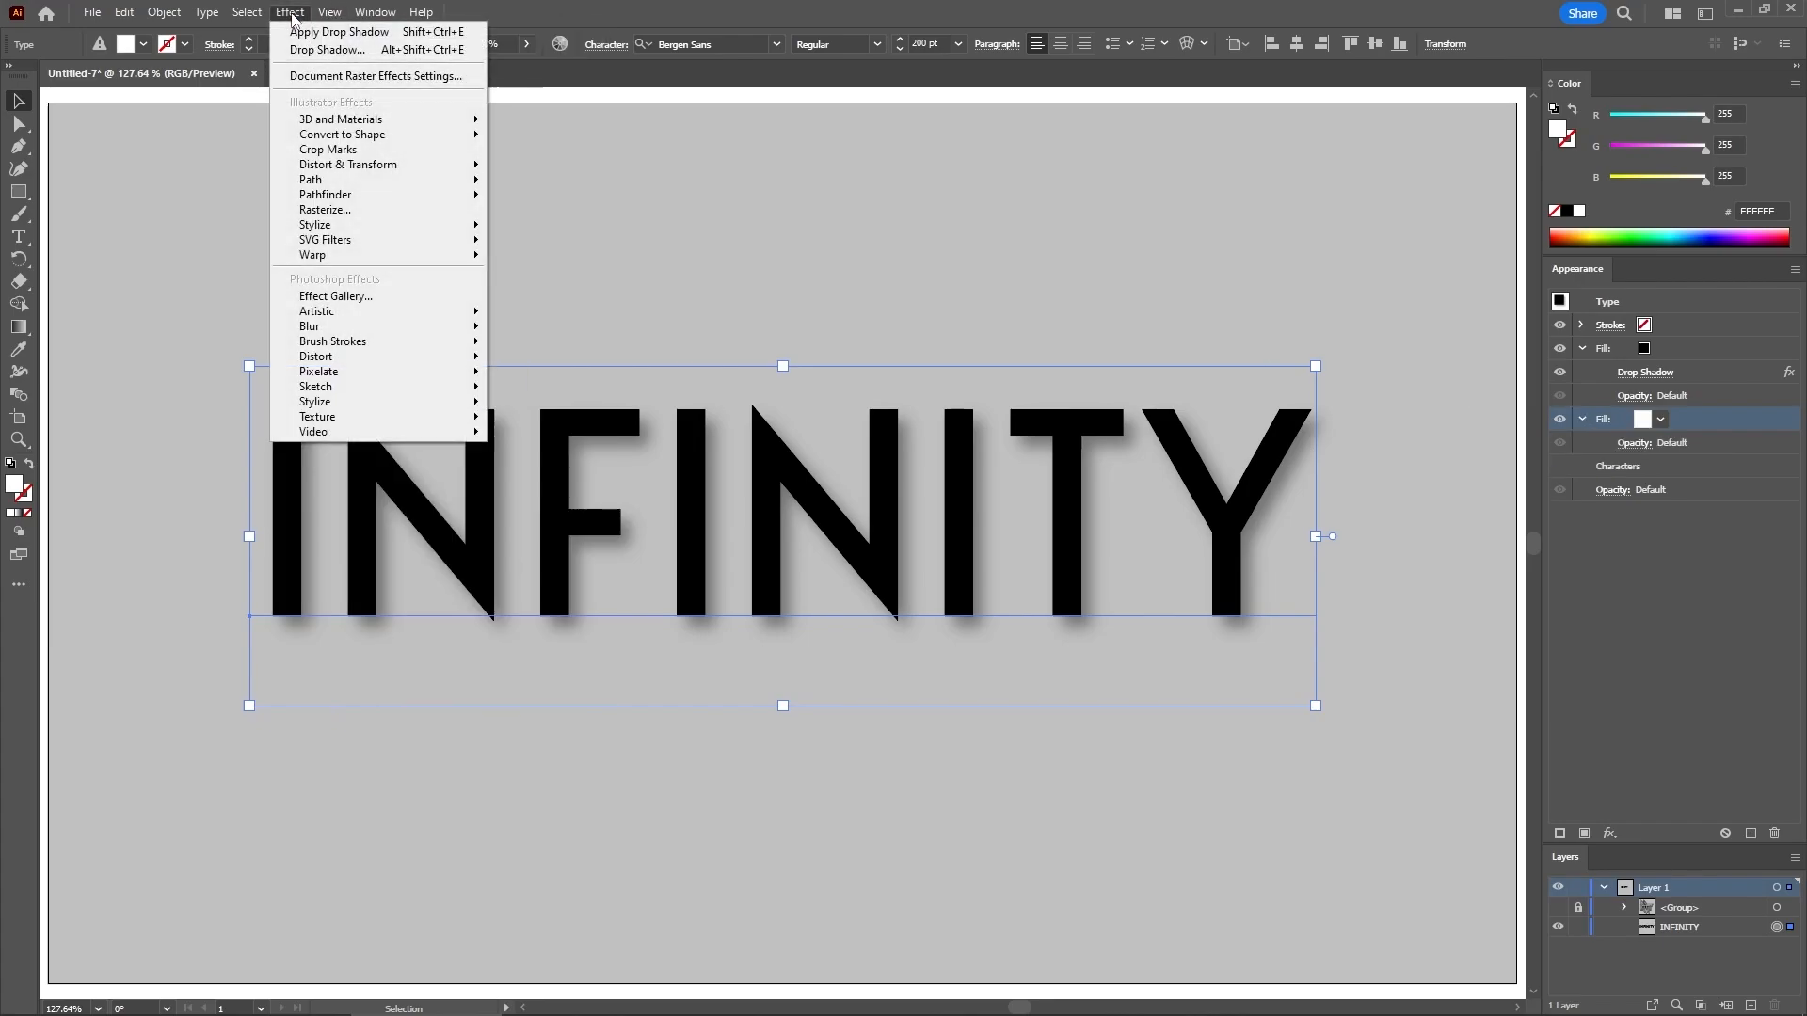
click(363, 35)
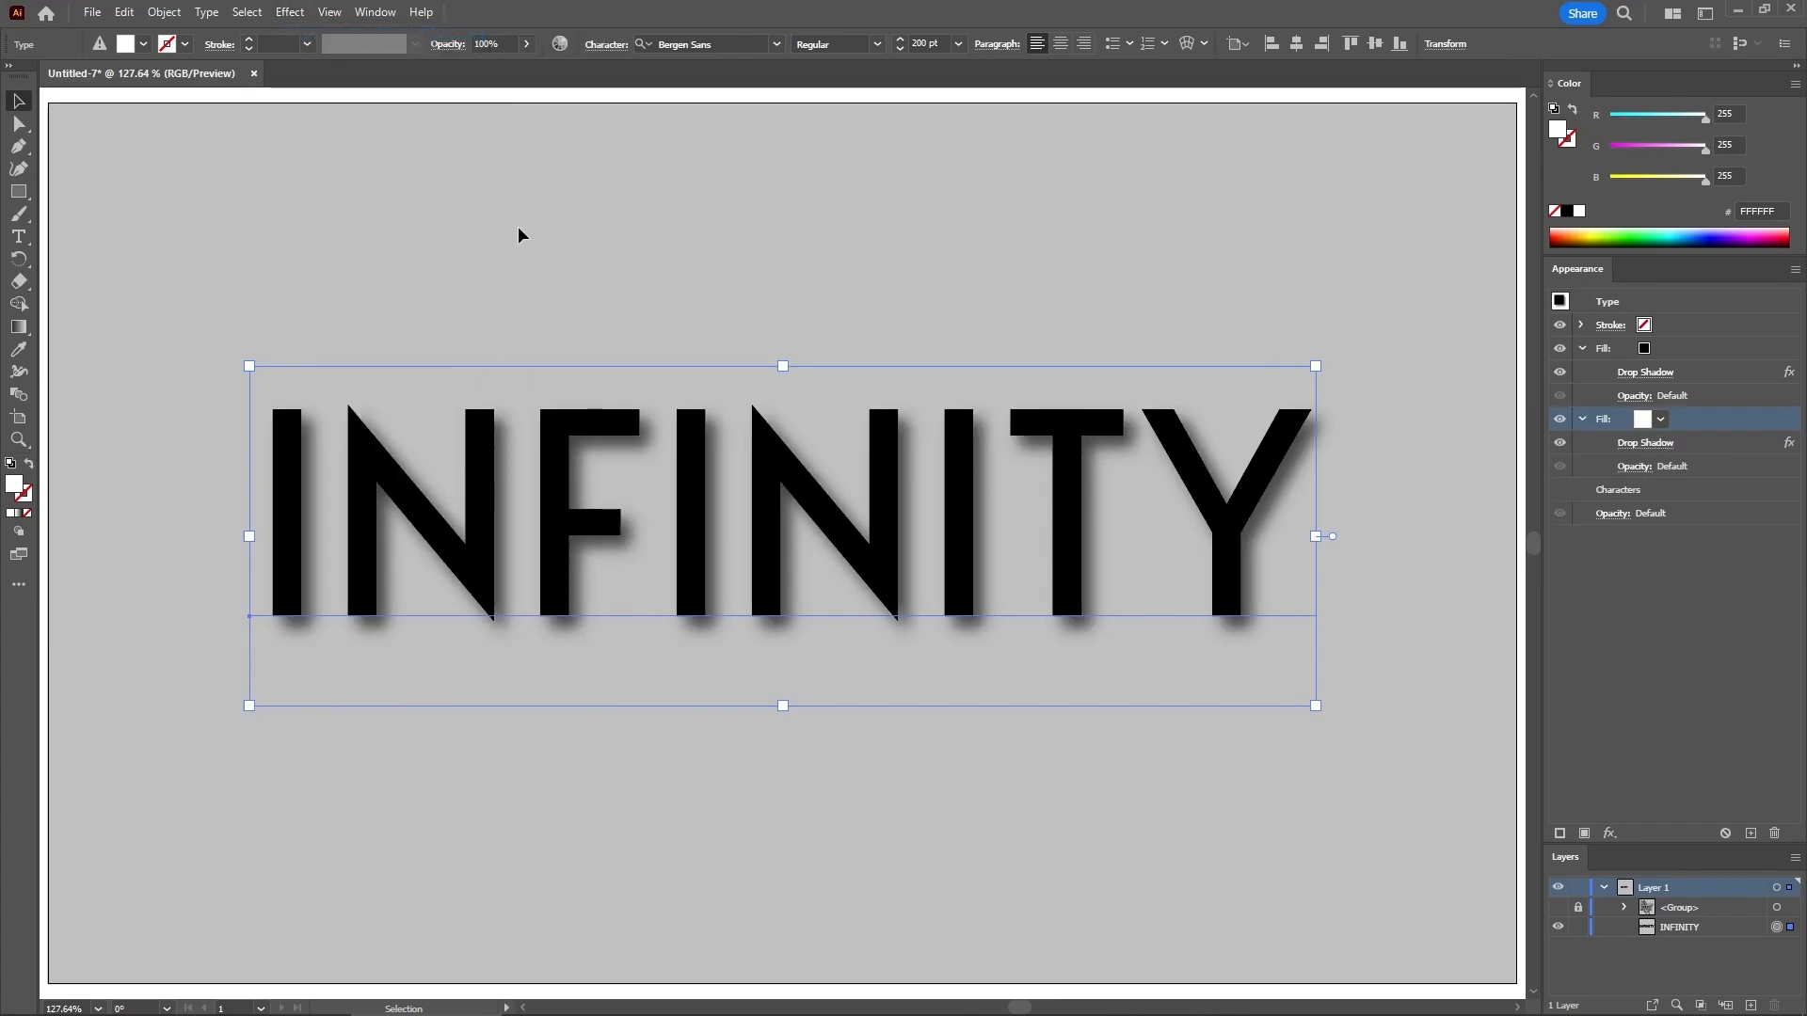
click(287, 13)
mouse_move(320, 180)
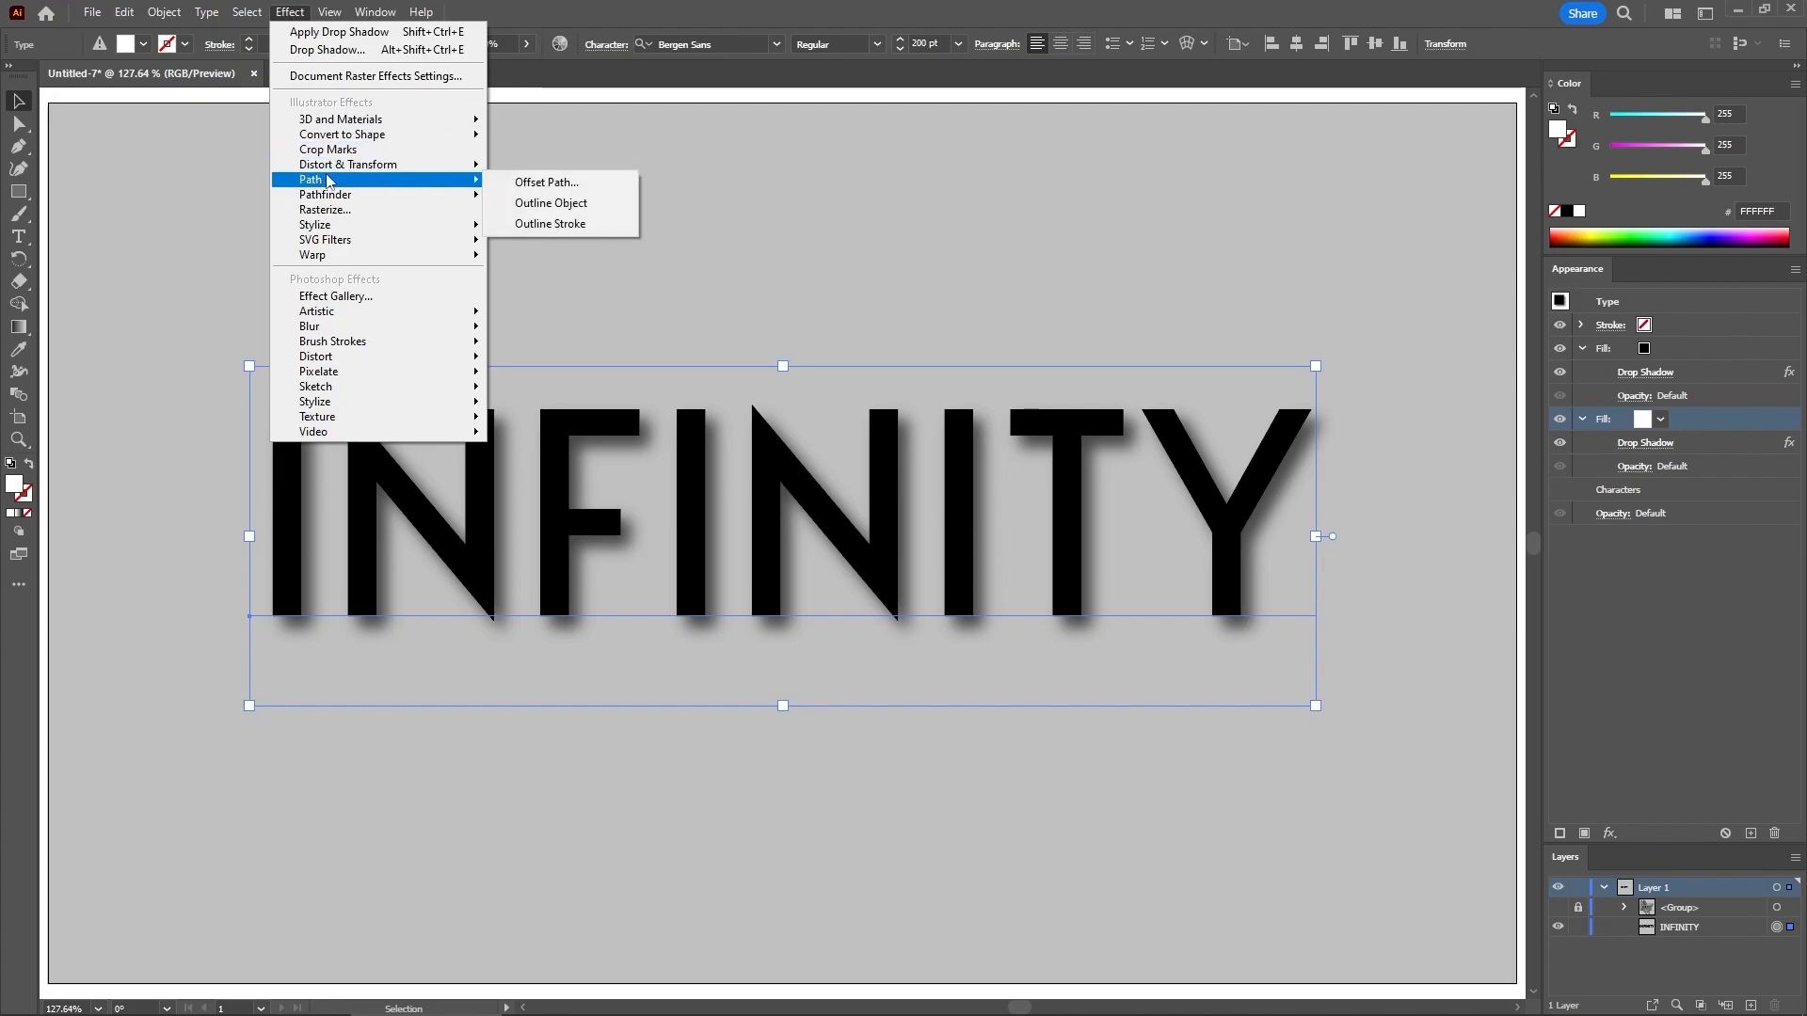
click(568, 184)
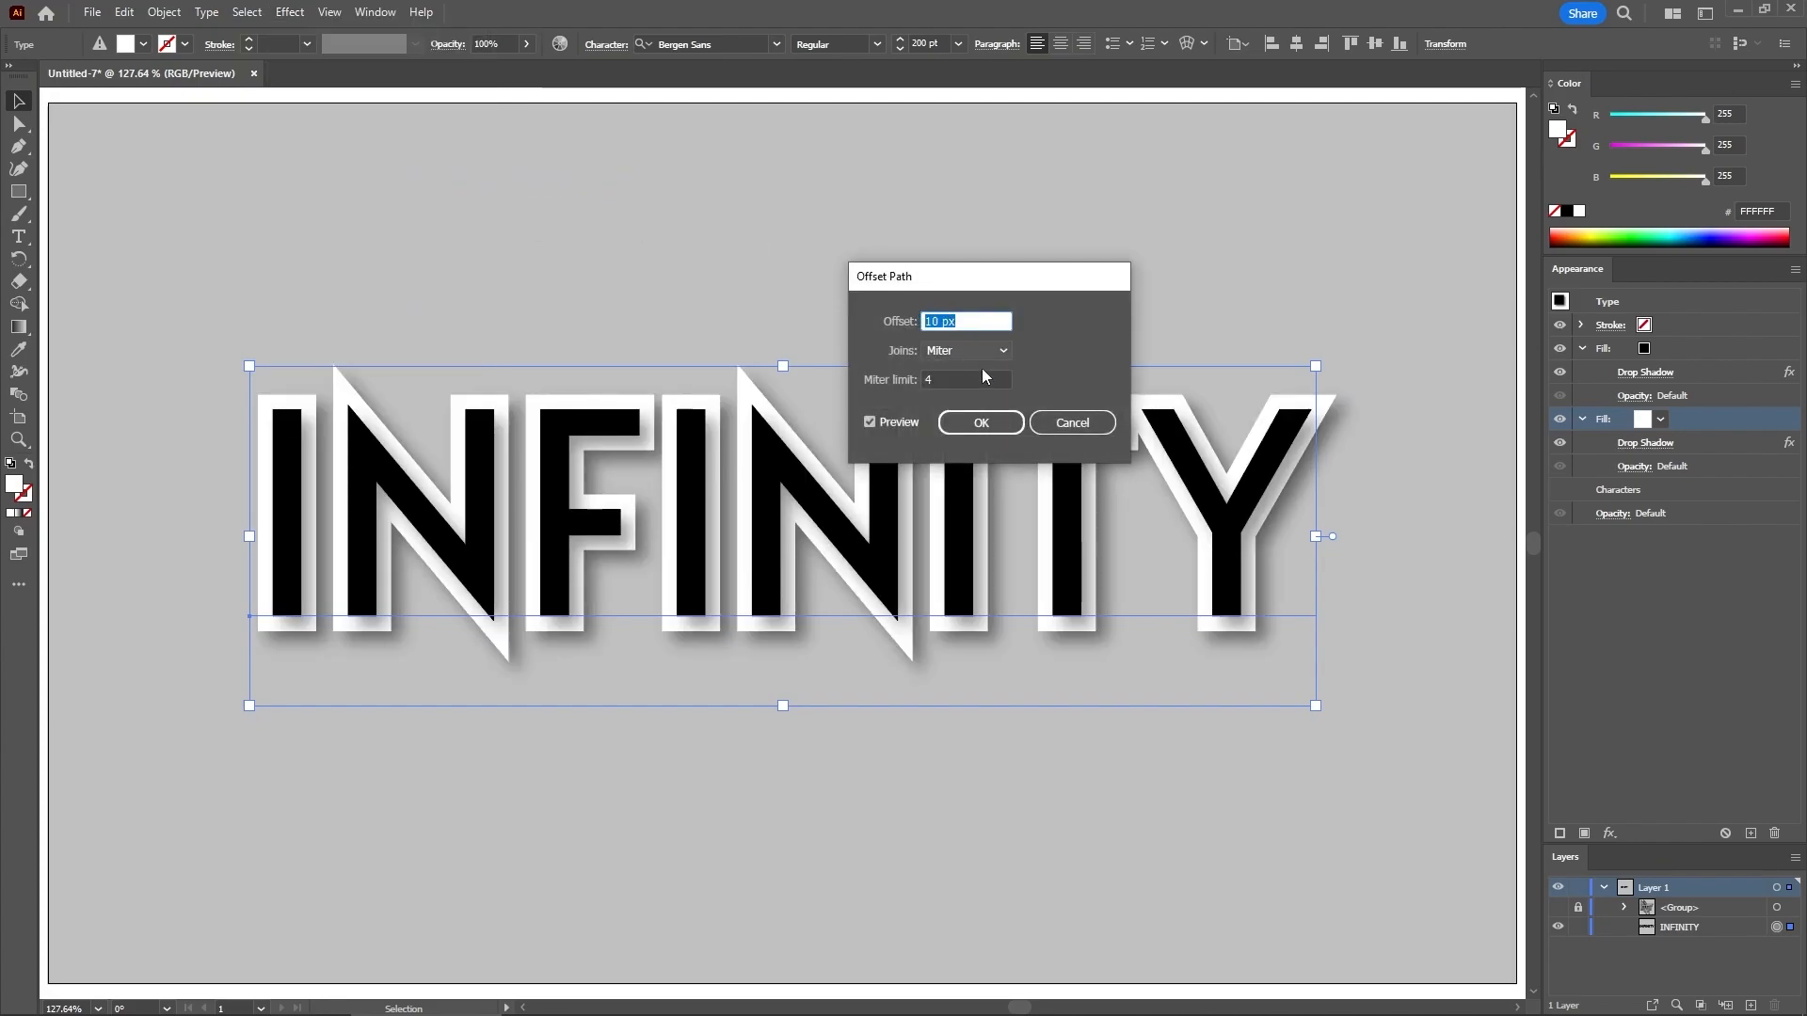
click(980, 423)
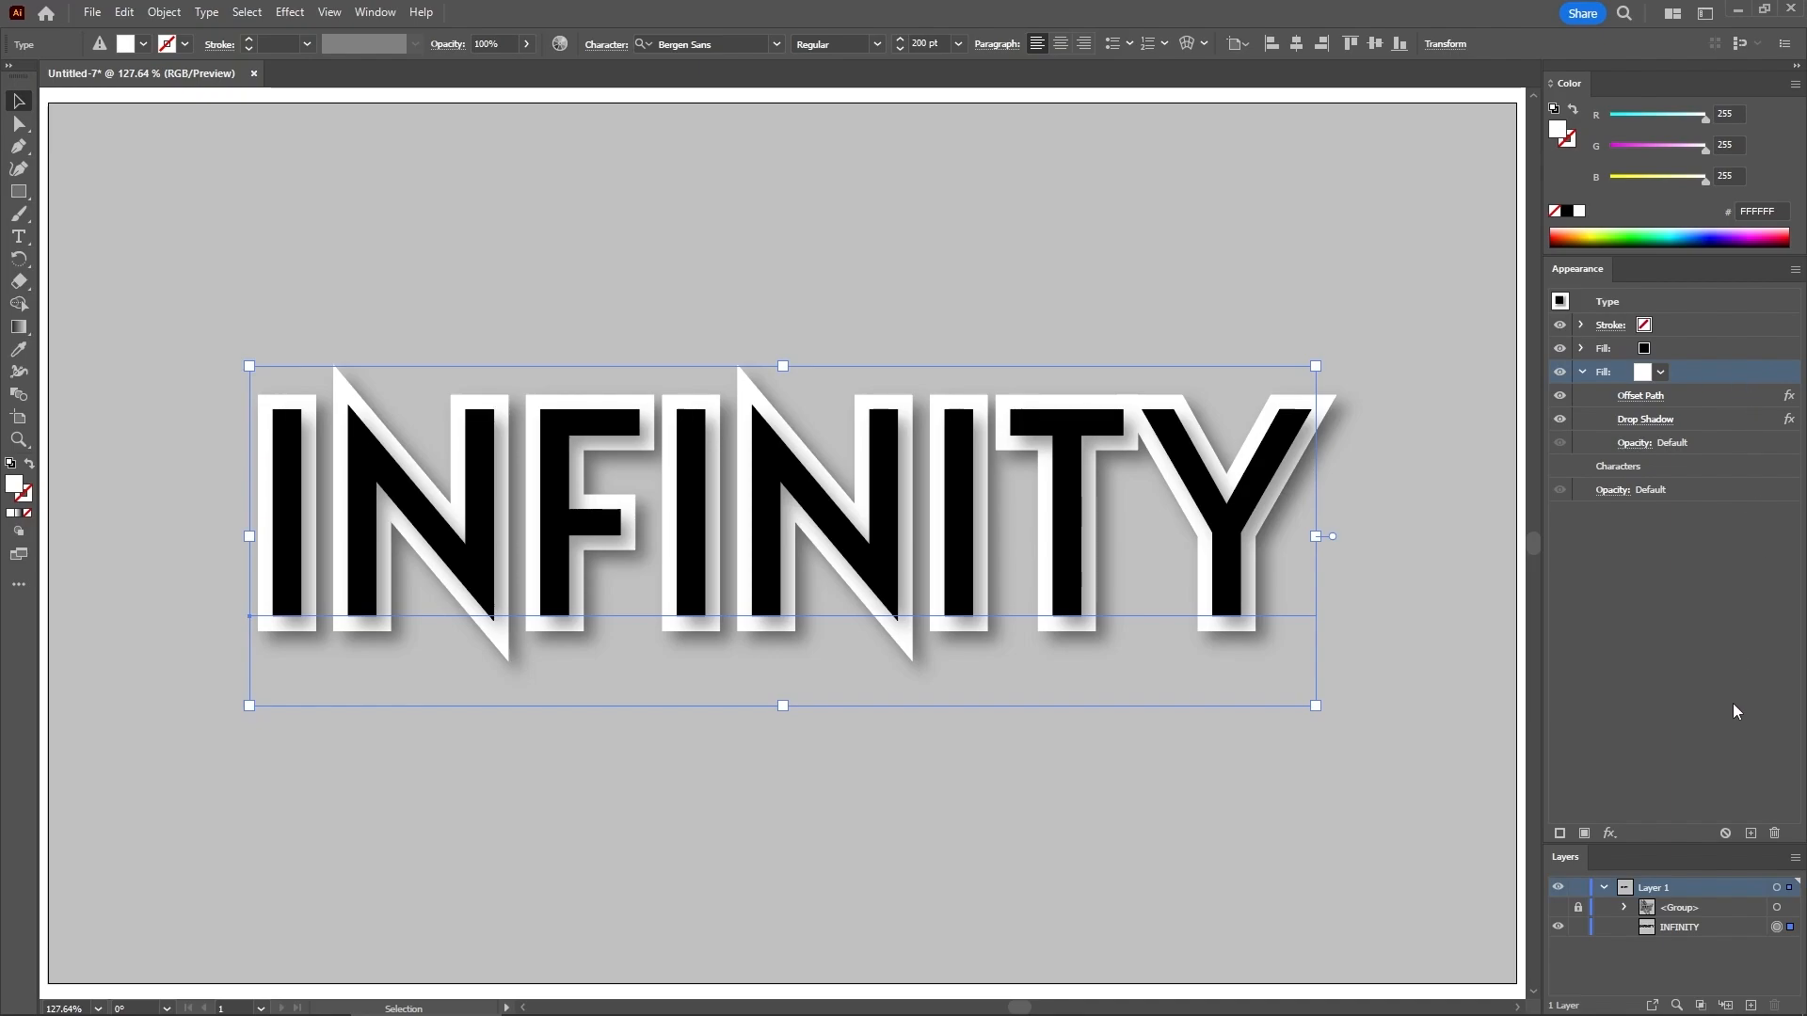
Duplicate the white fill, colour the lower copy black, and set its Offset Path to 20 px
click(1752, 834)
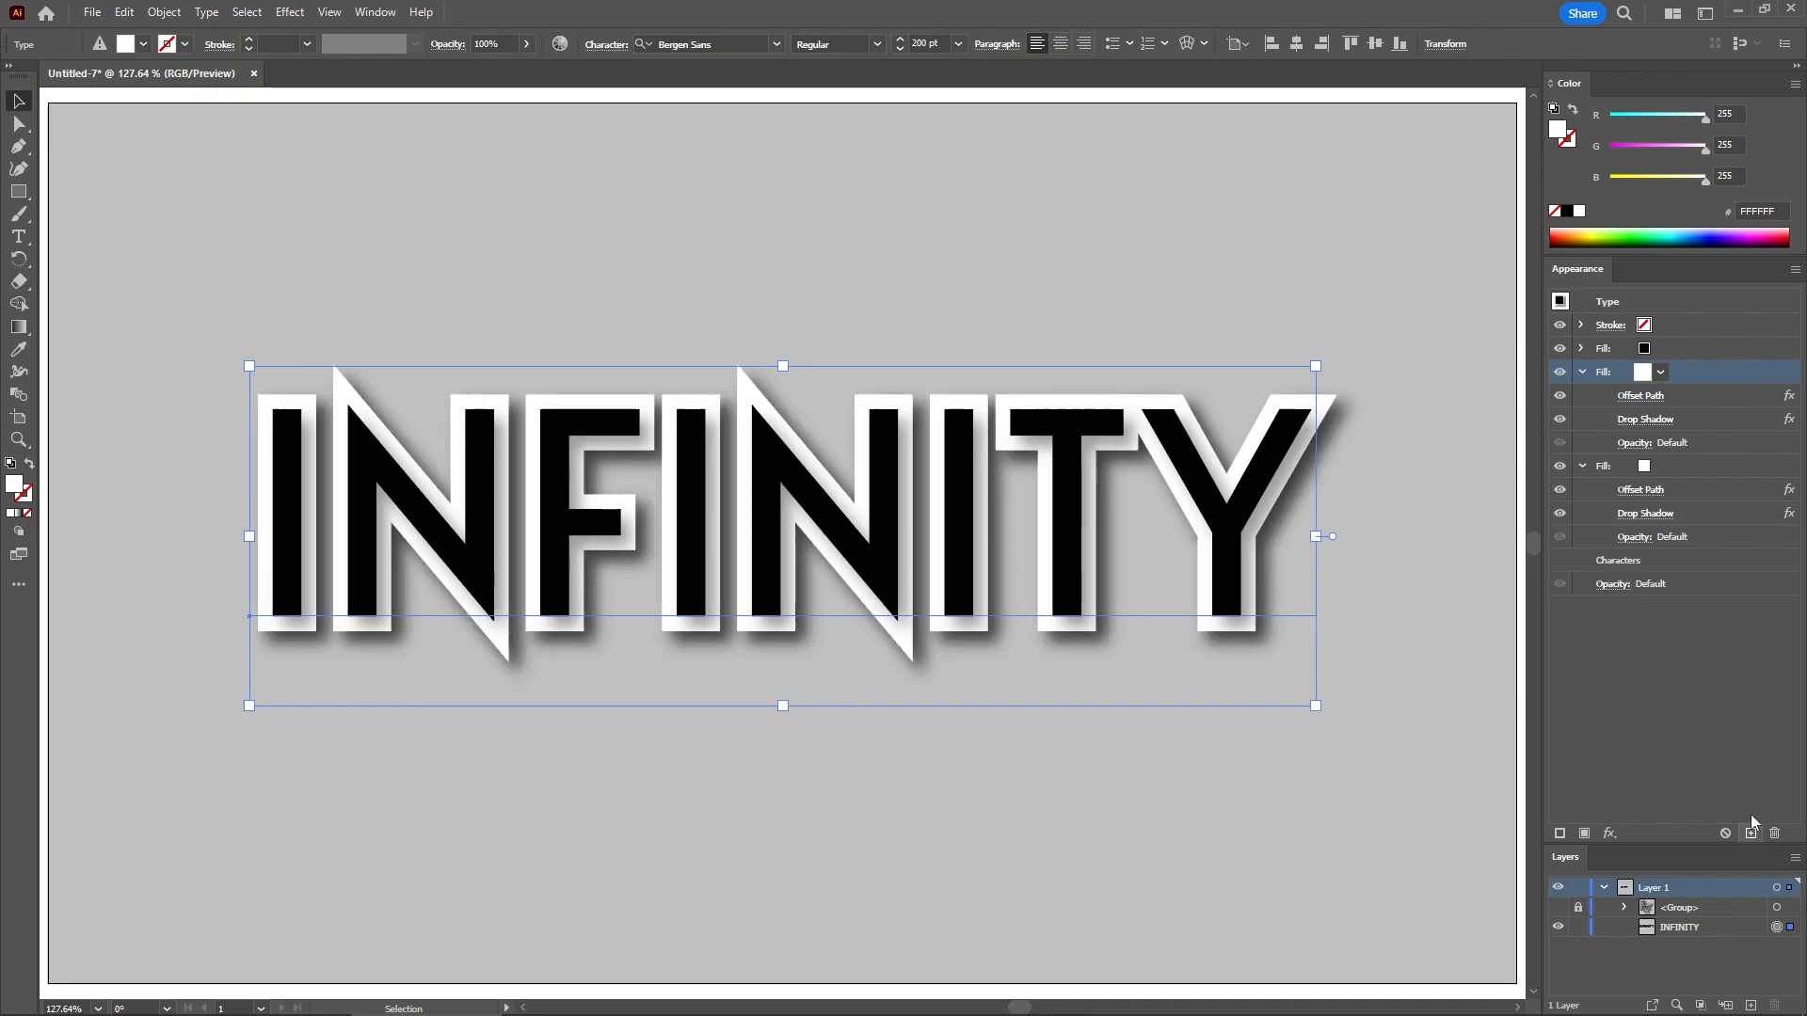
click(1587, 374)
click(1683, 393)
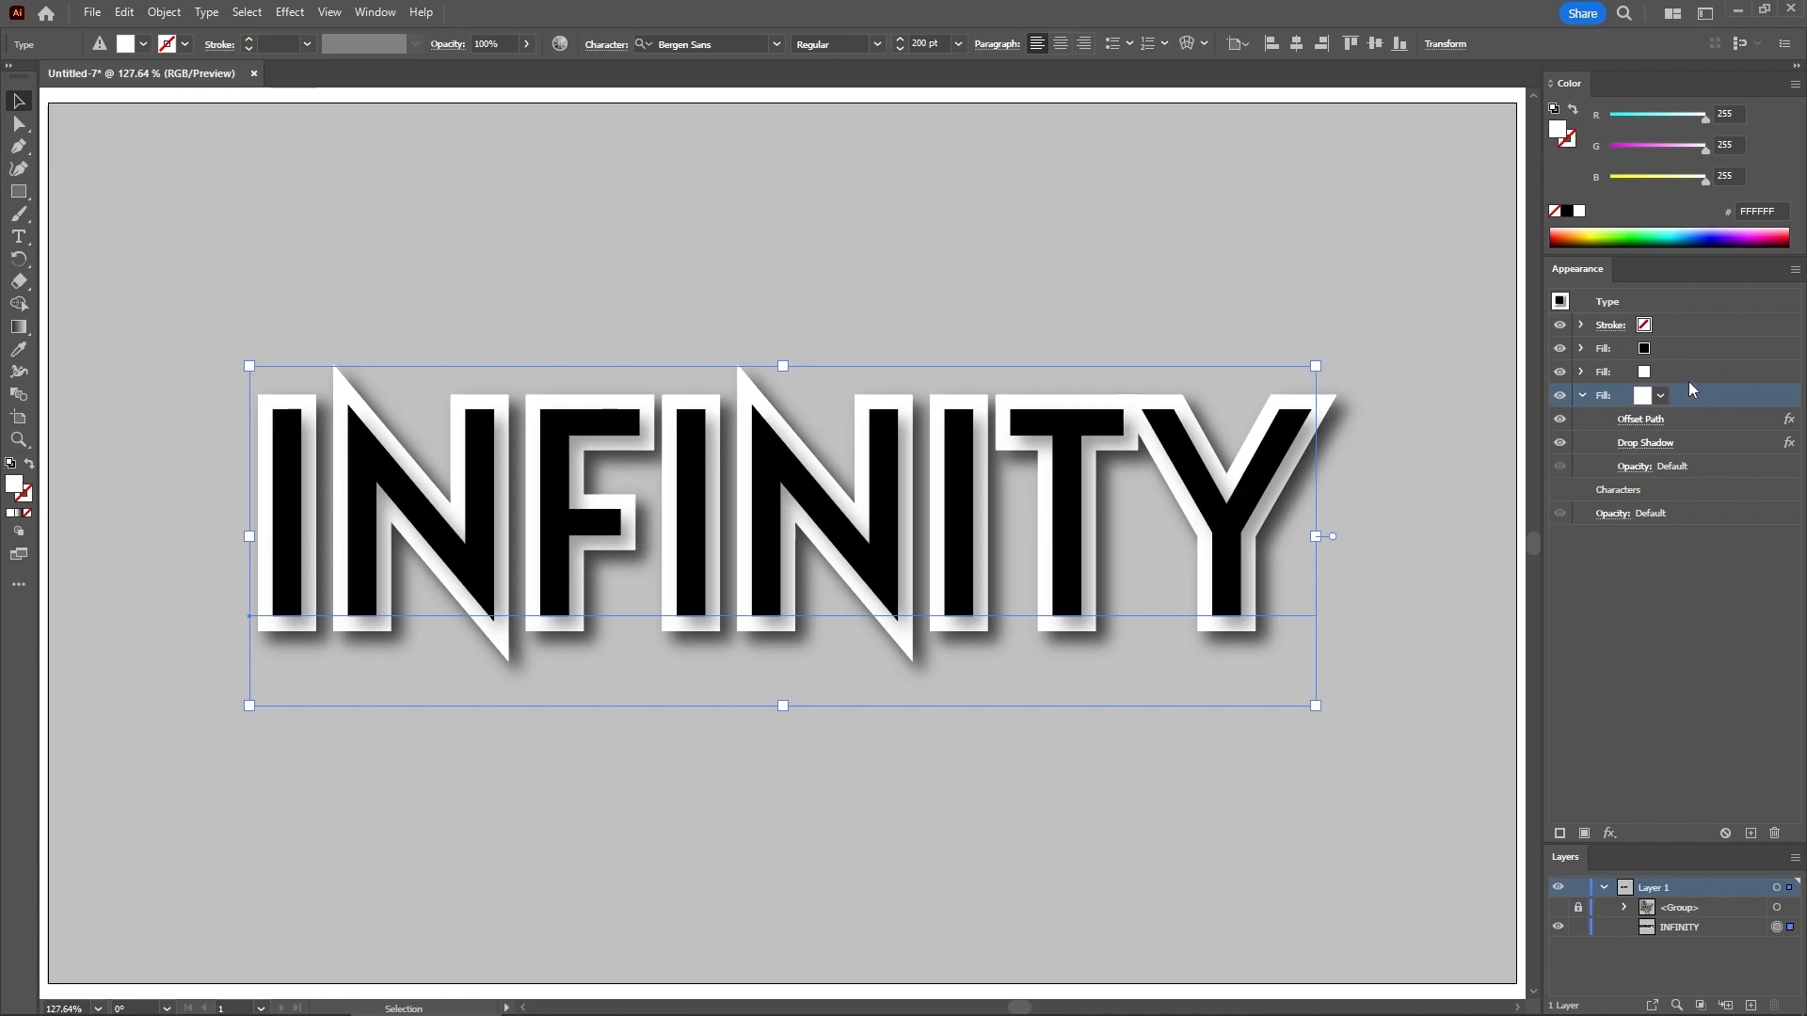
click(1567, 211)
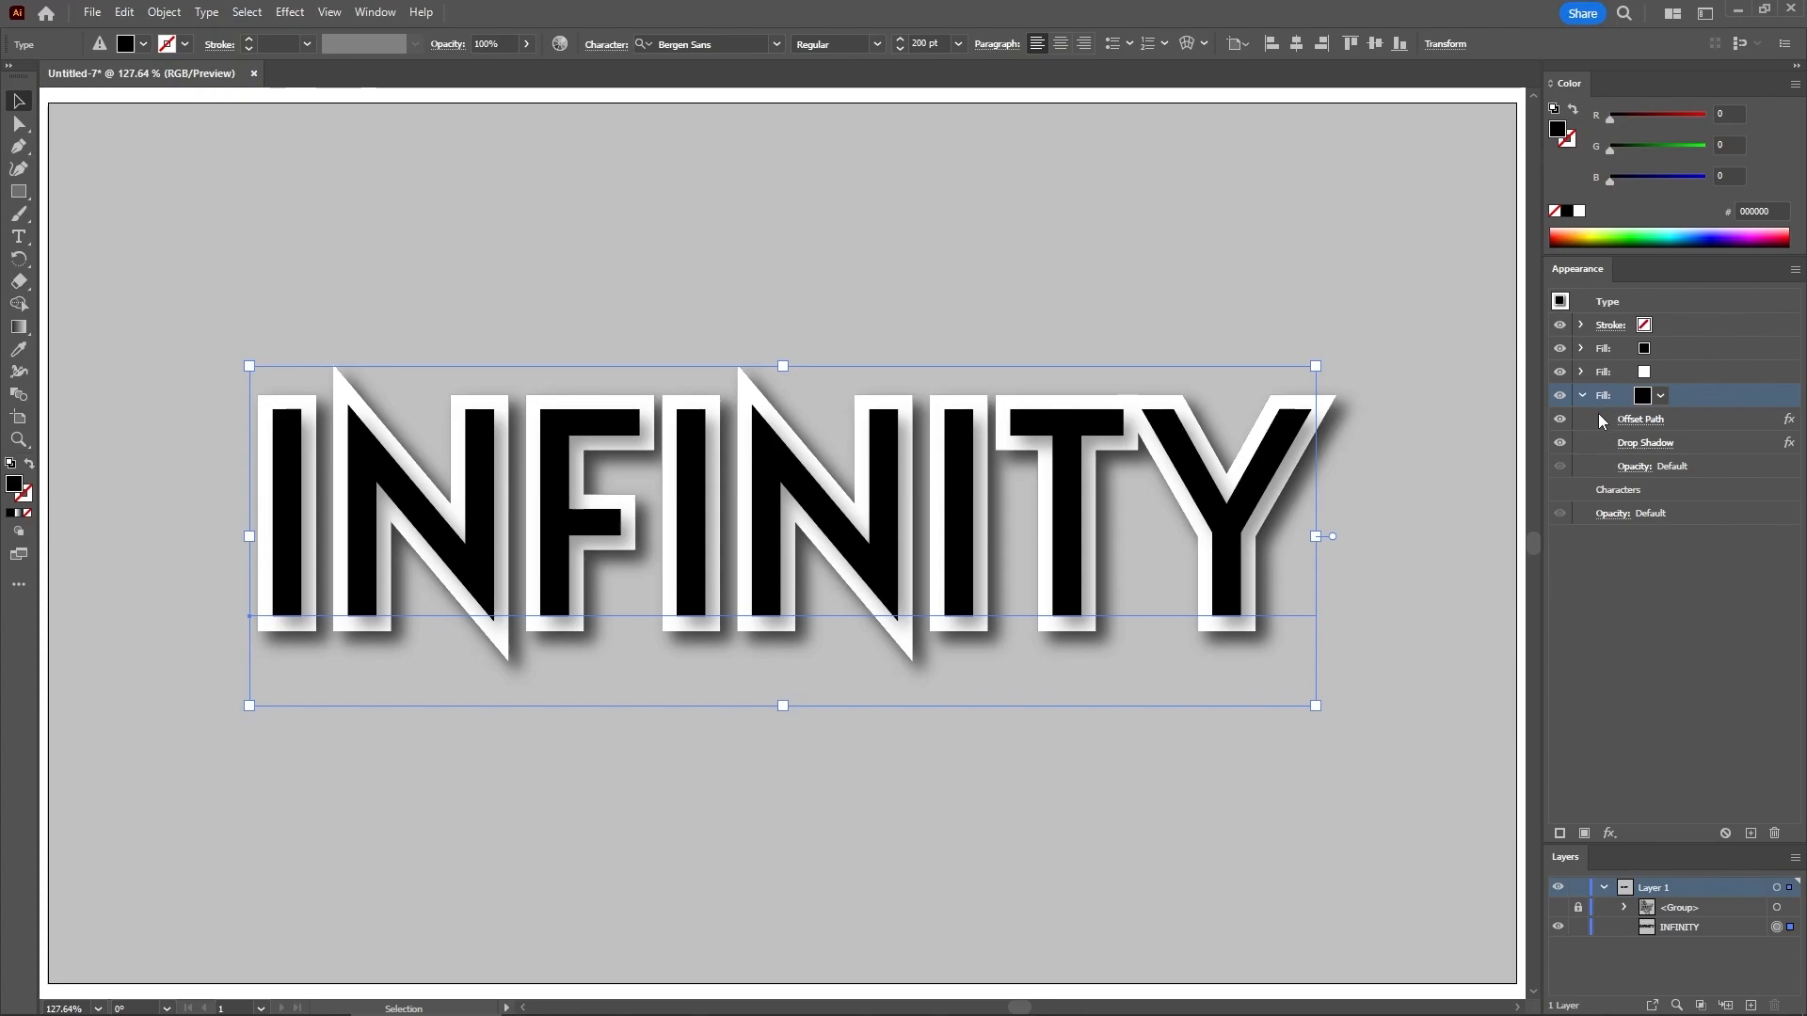
click(1637, 418)
drag(934, 321, 904, 321)
text(20)
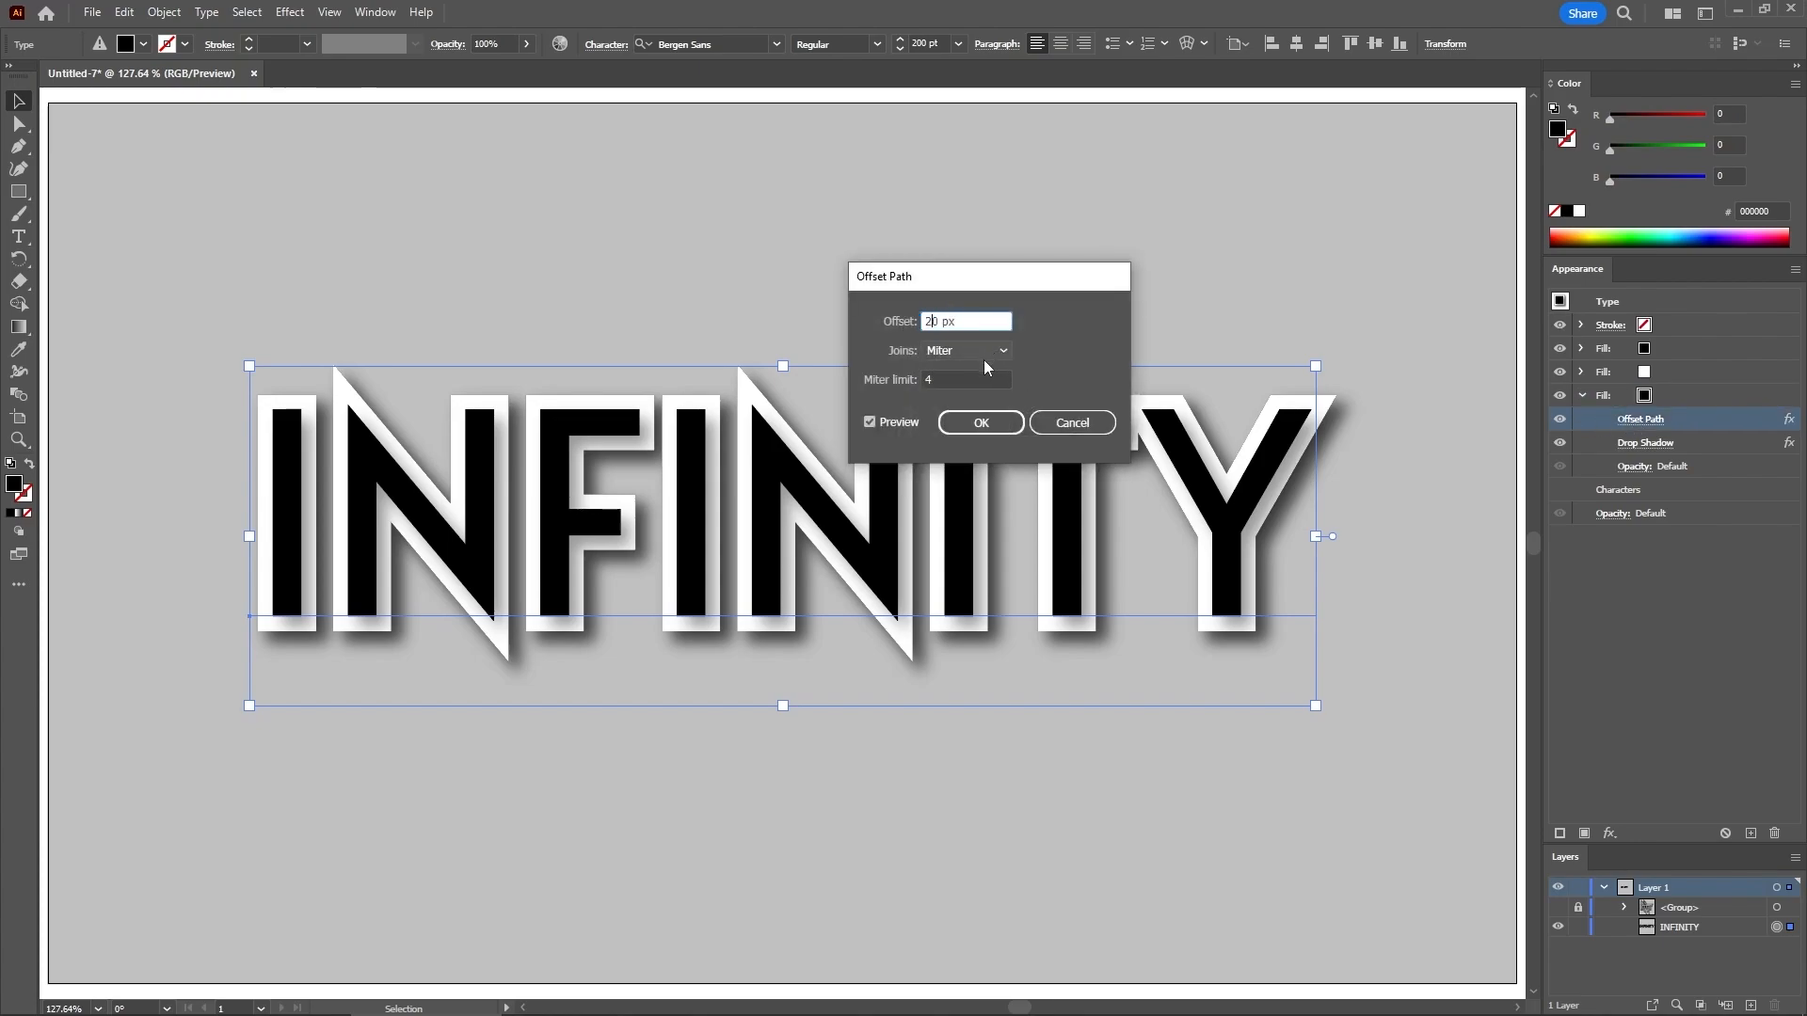
click(984, 422)
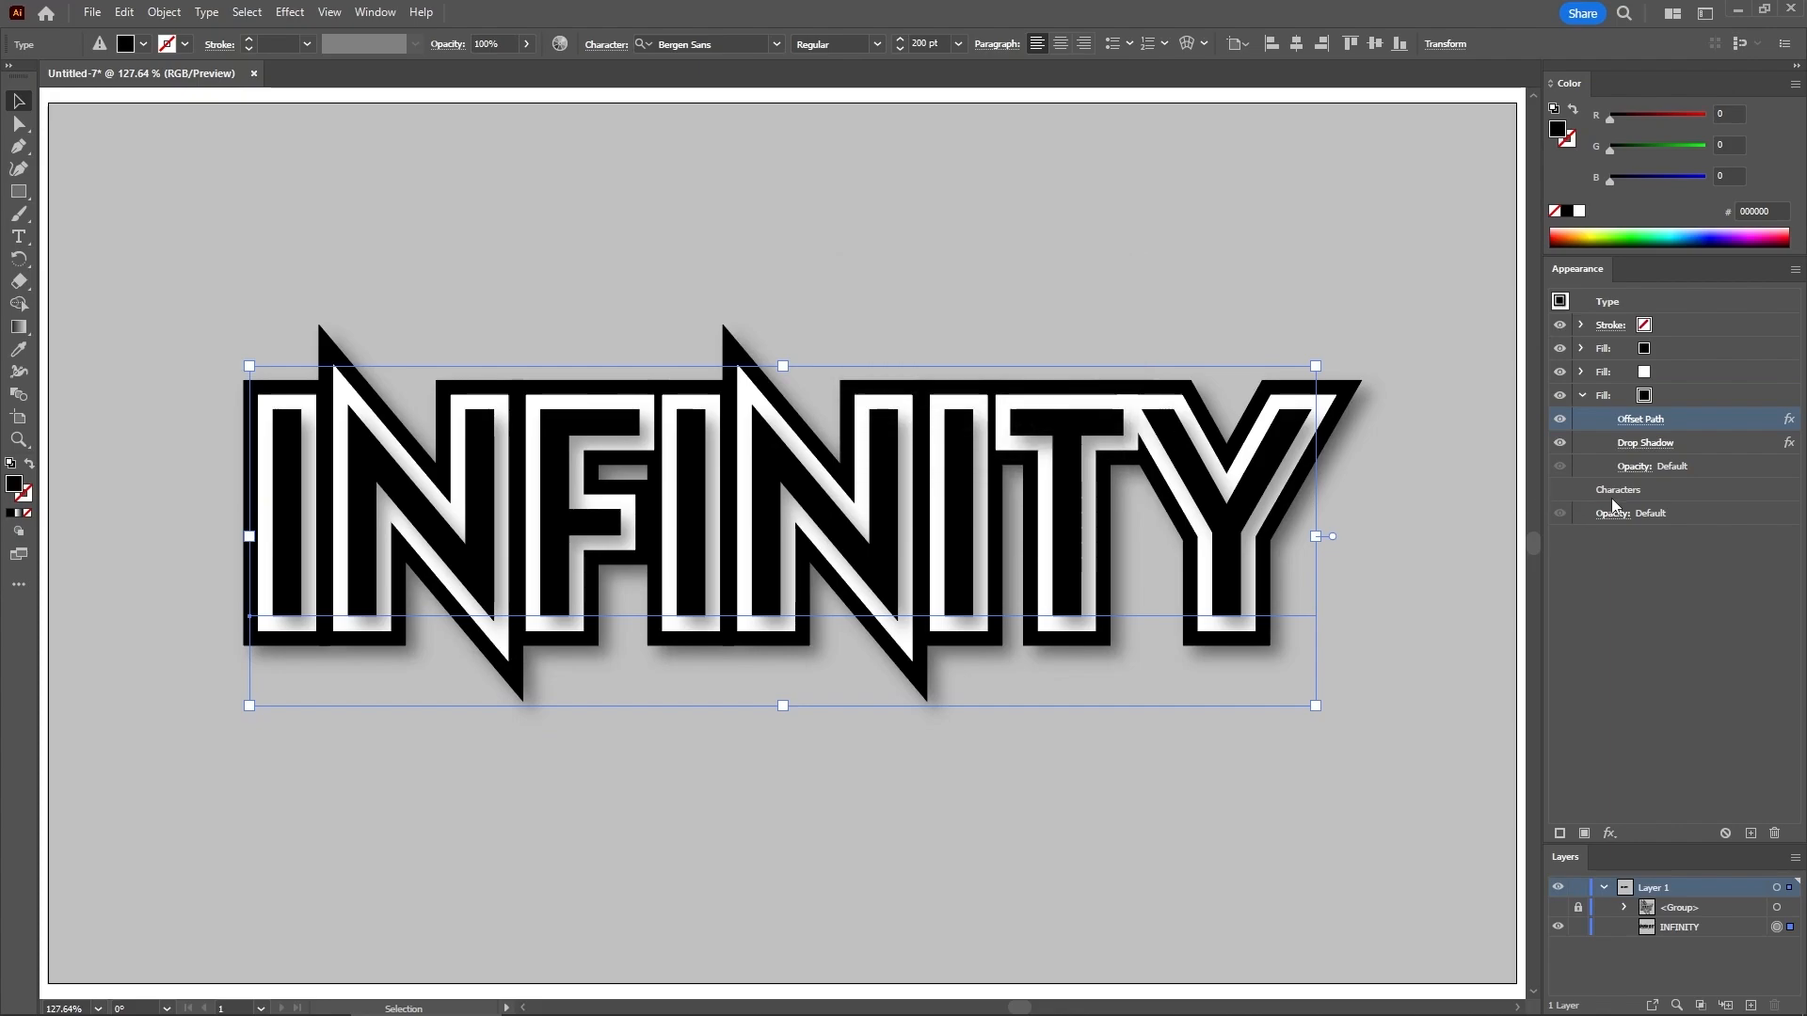
Duplicate the black fill with the 20 px offset, colour the lower copy white, and set its Offset Path to 30 px
click(1708, 394)
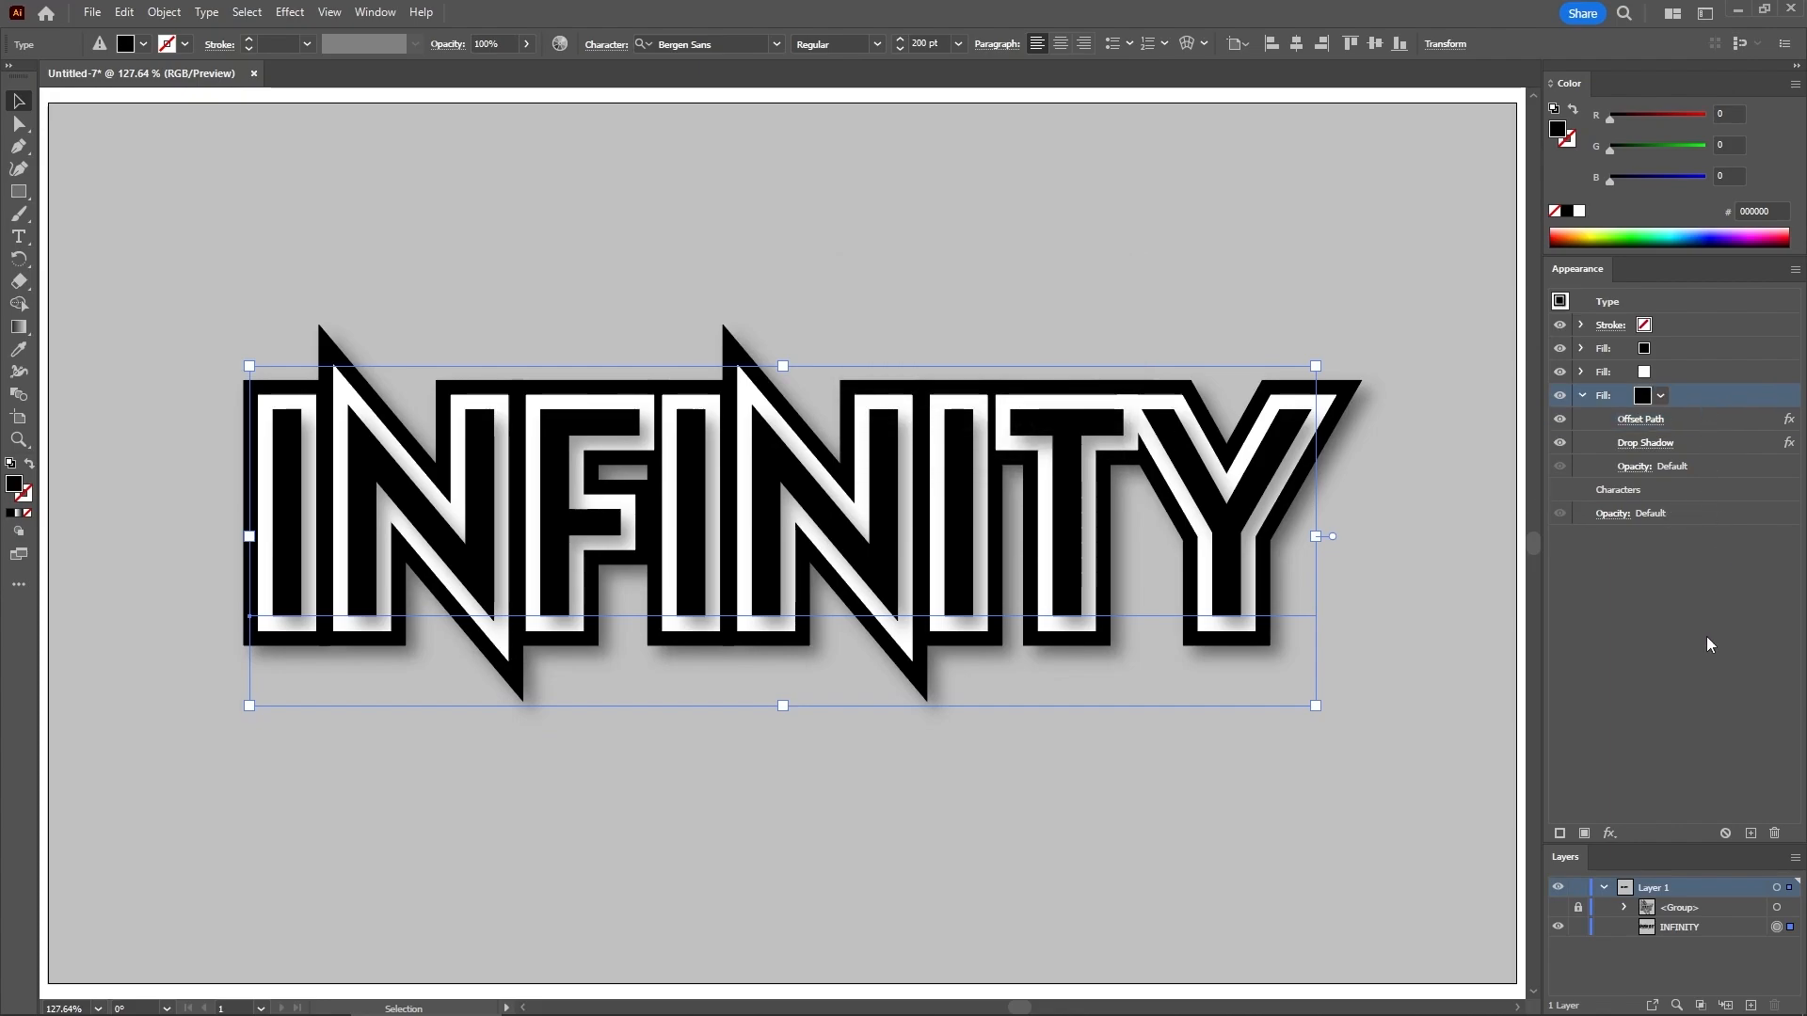
click(1751, 832)
click(1580, 396)
click(1601, 417)
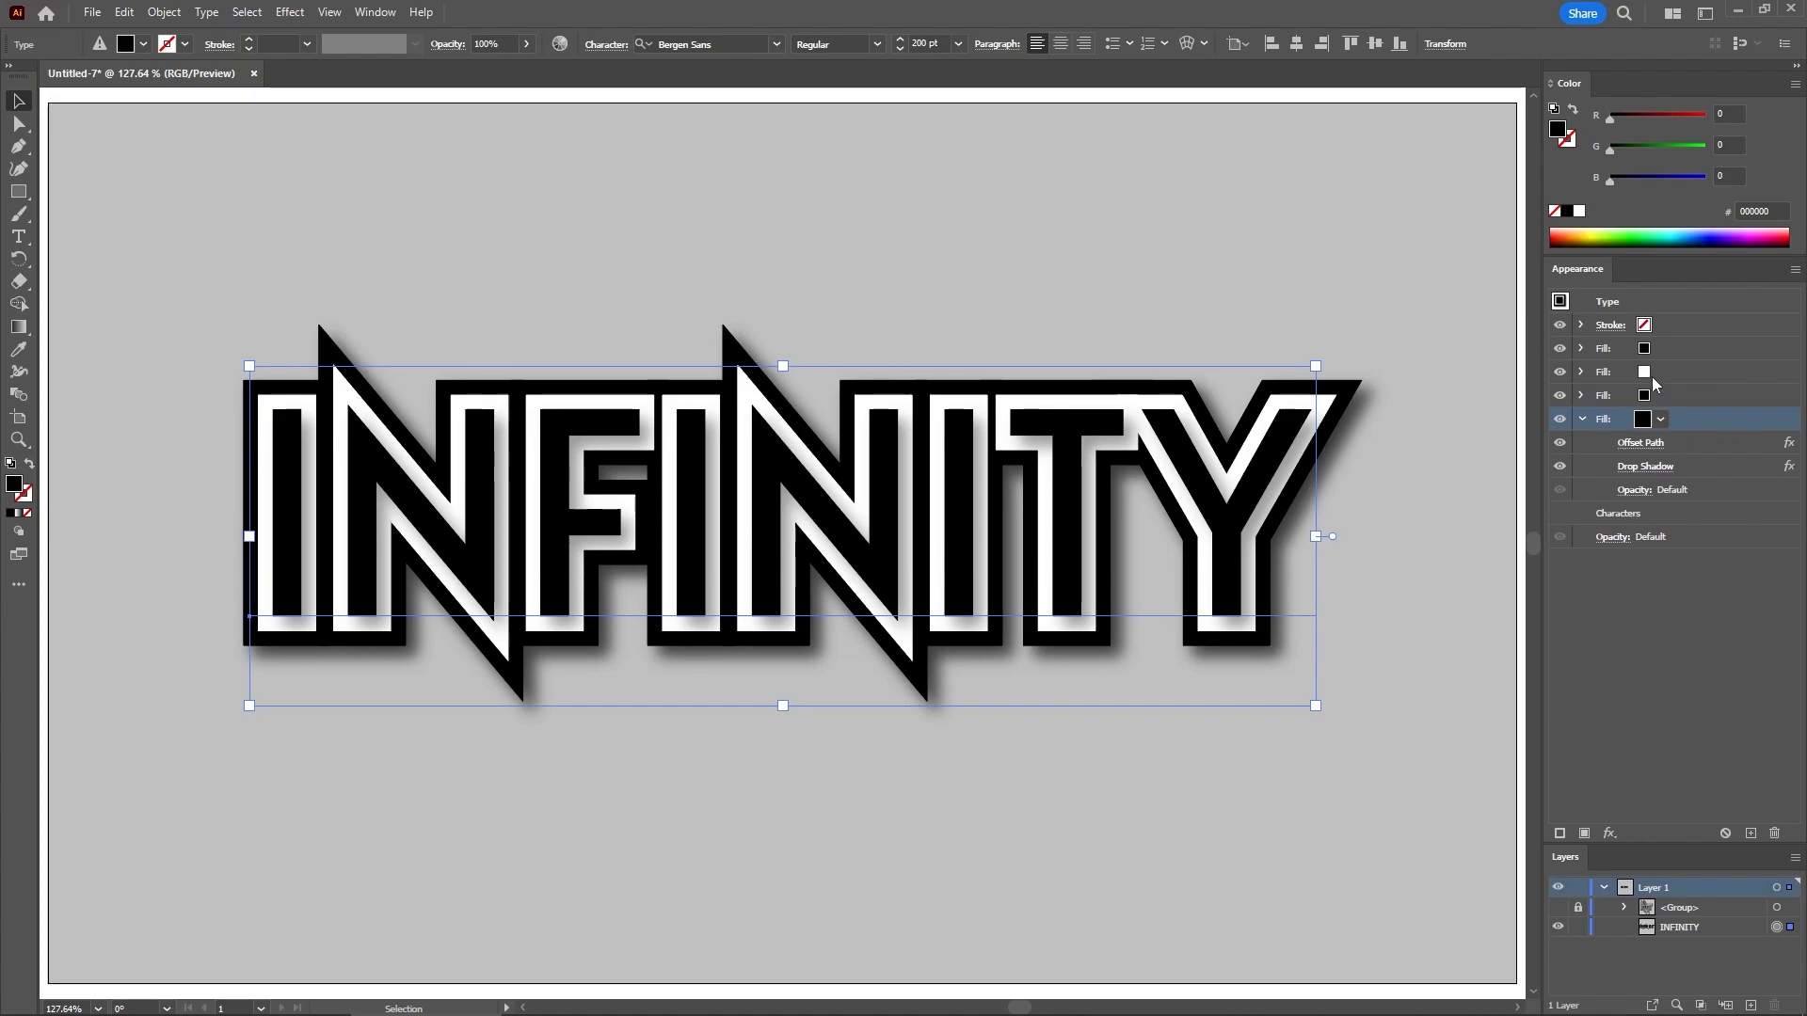
click(1579, 211)
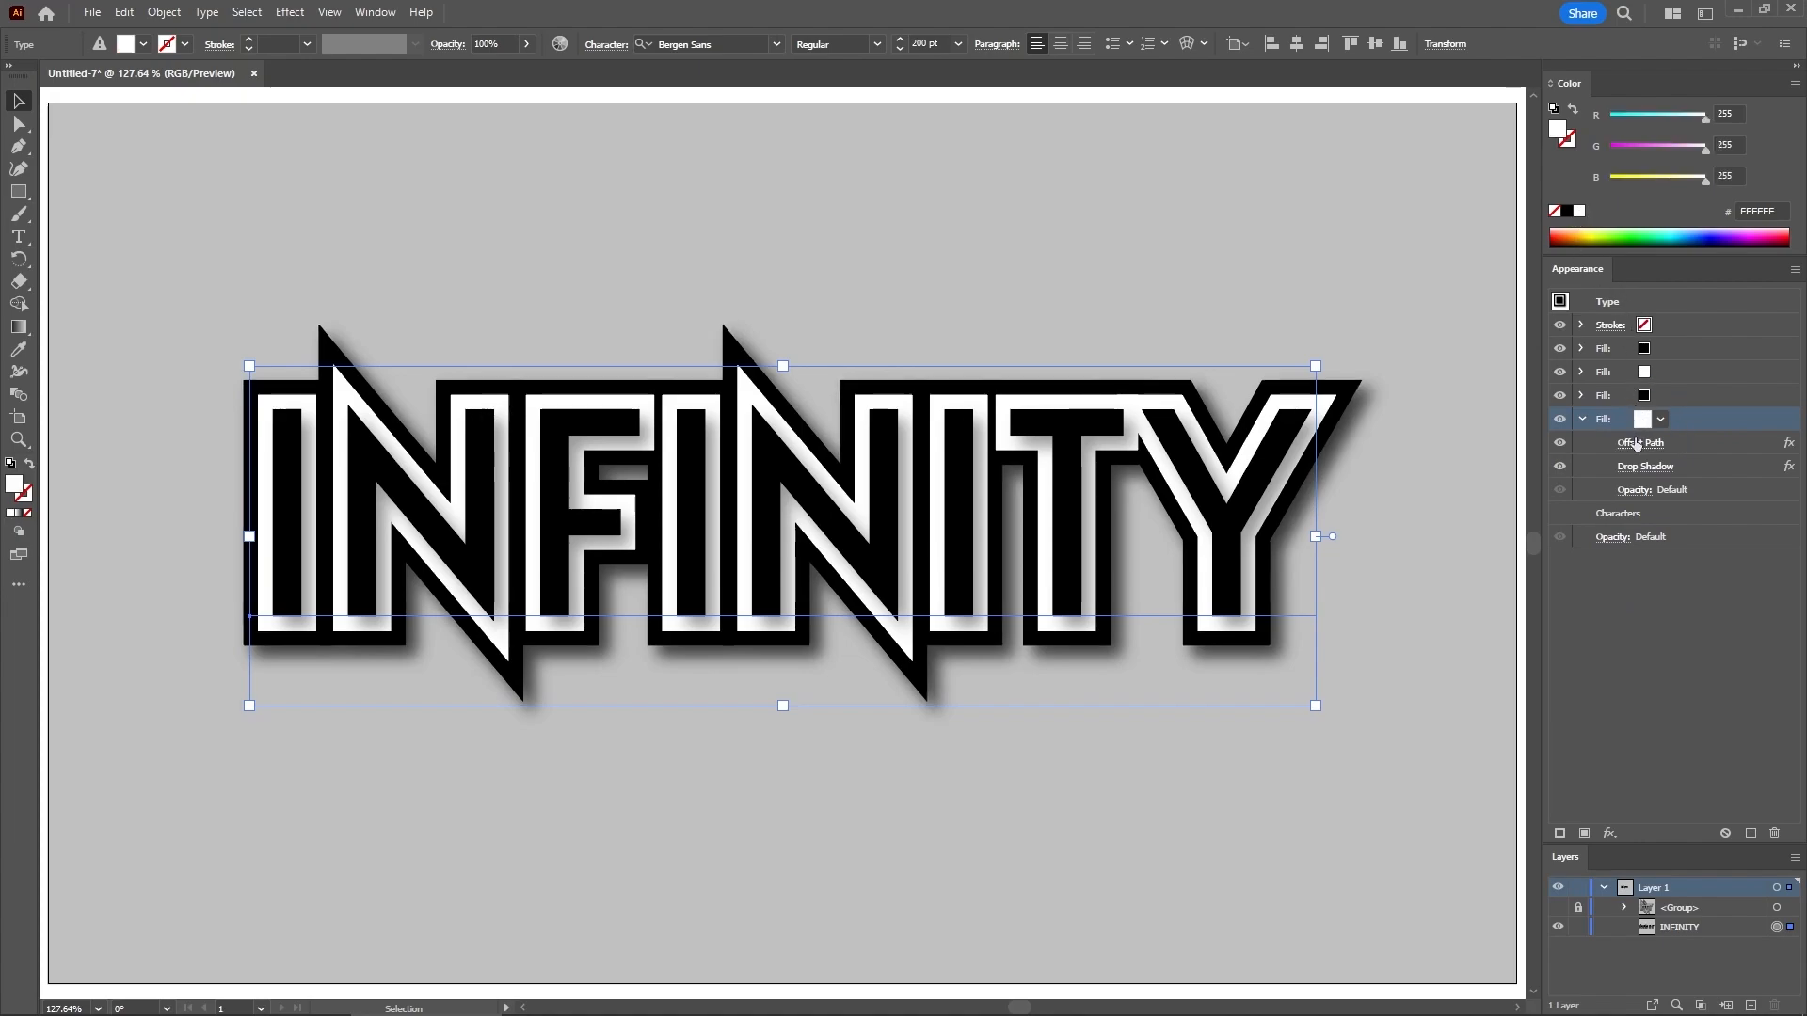
click(1641, 442)
text(30)
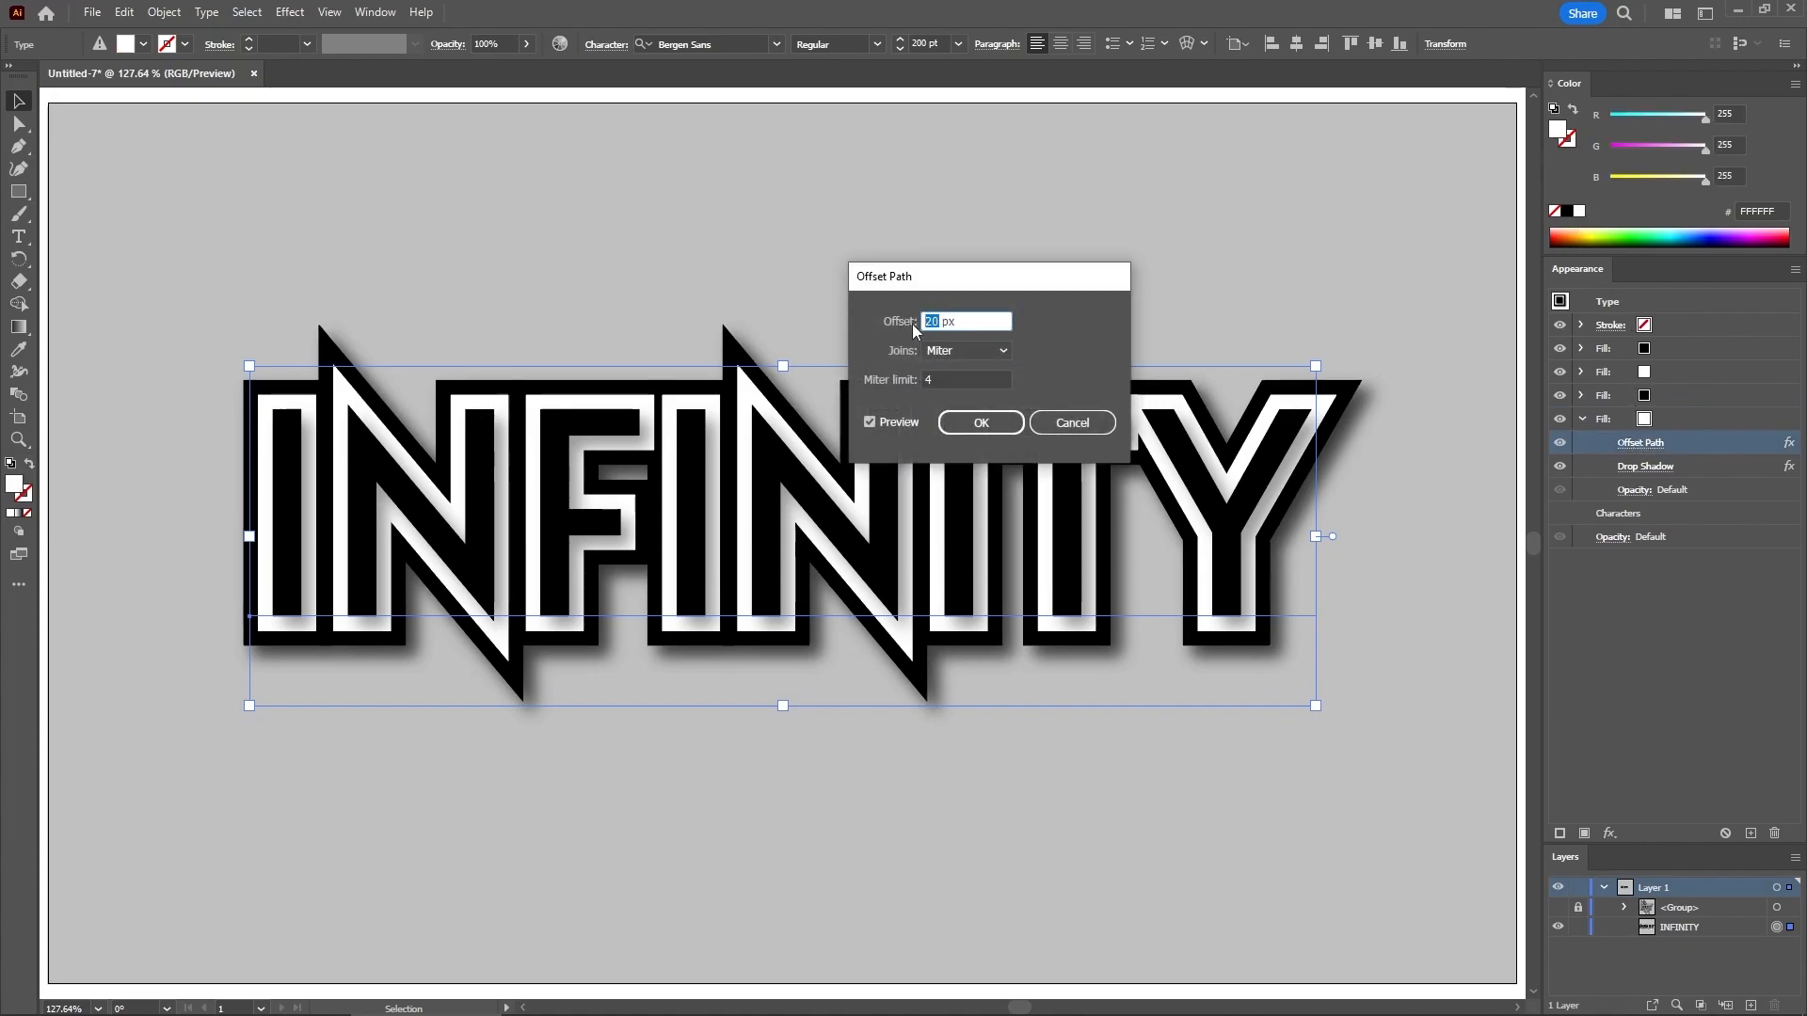
click(974, 425)
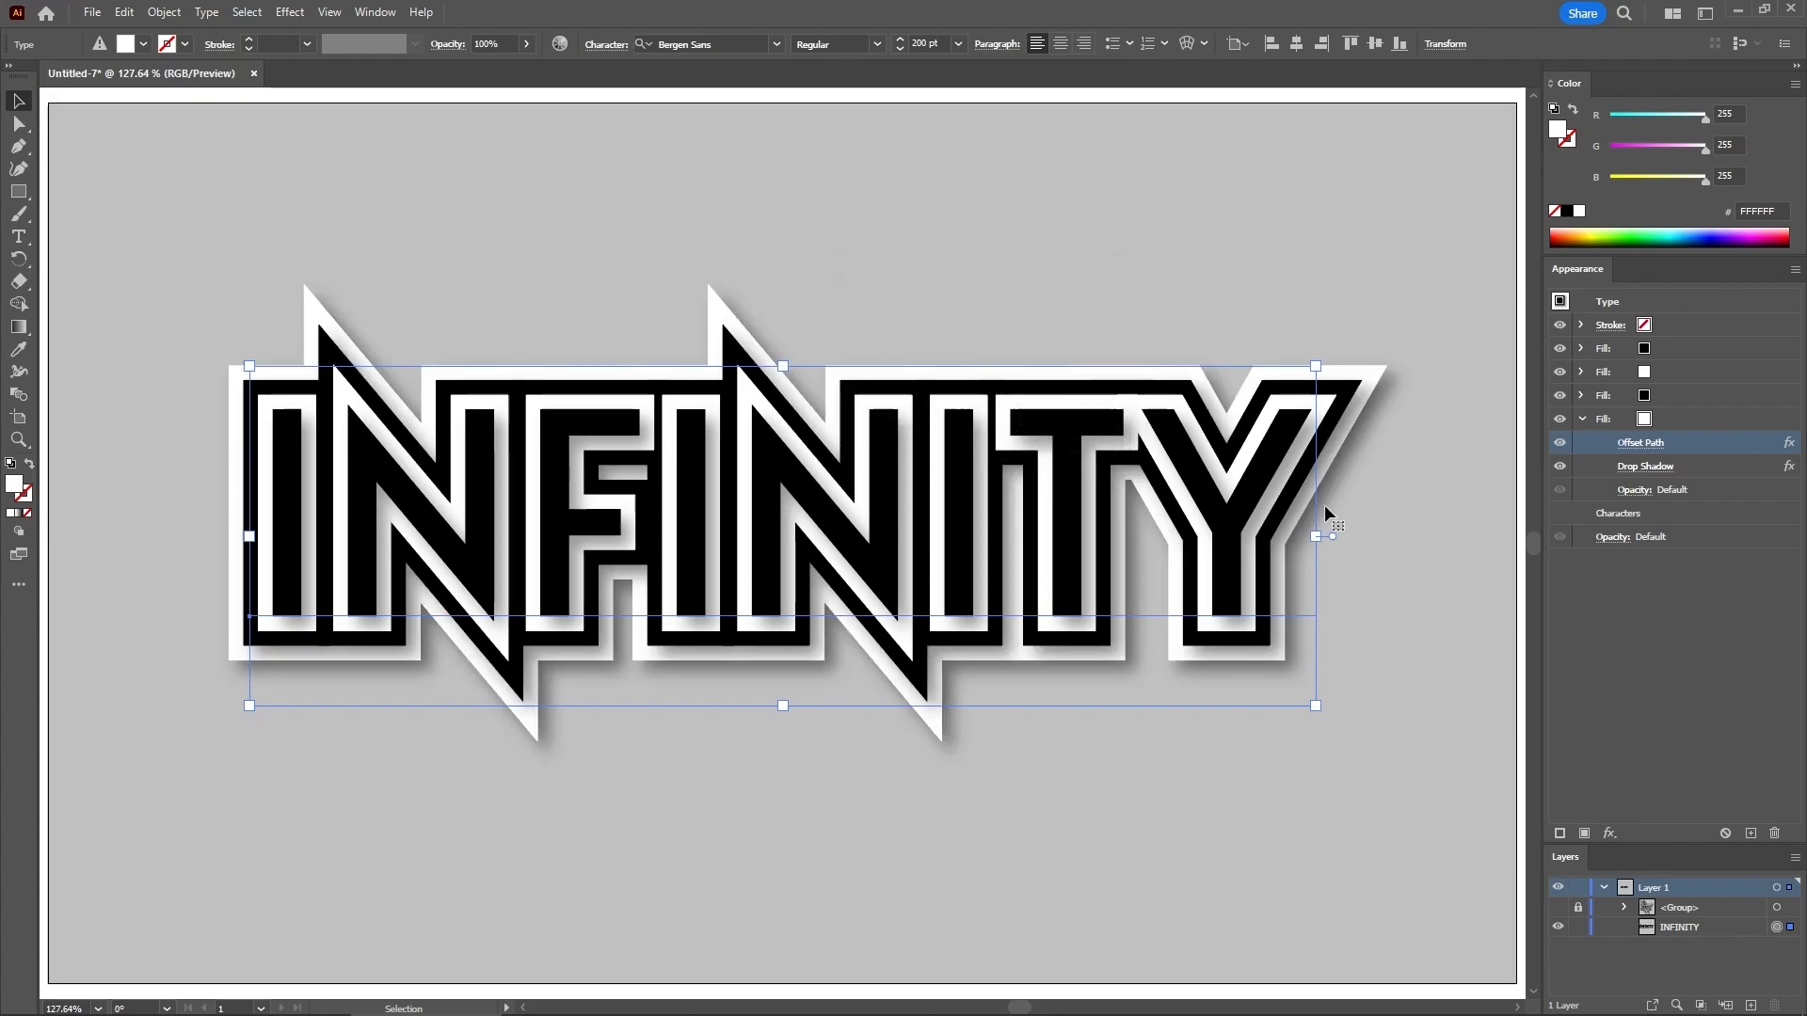
click(1681, 420)
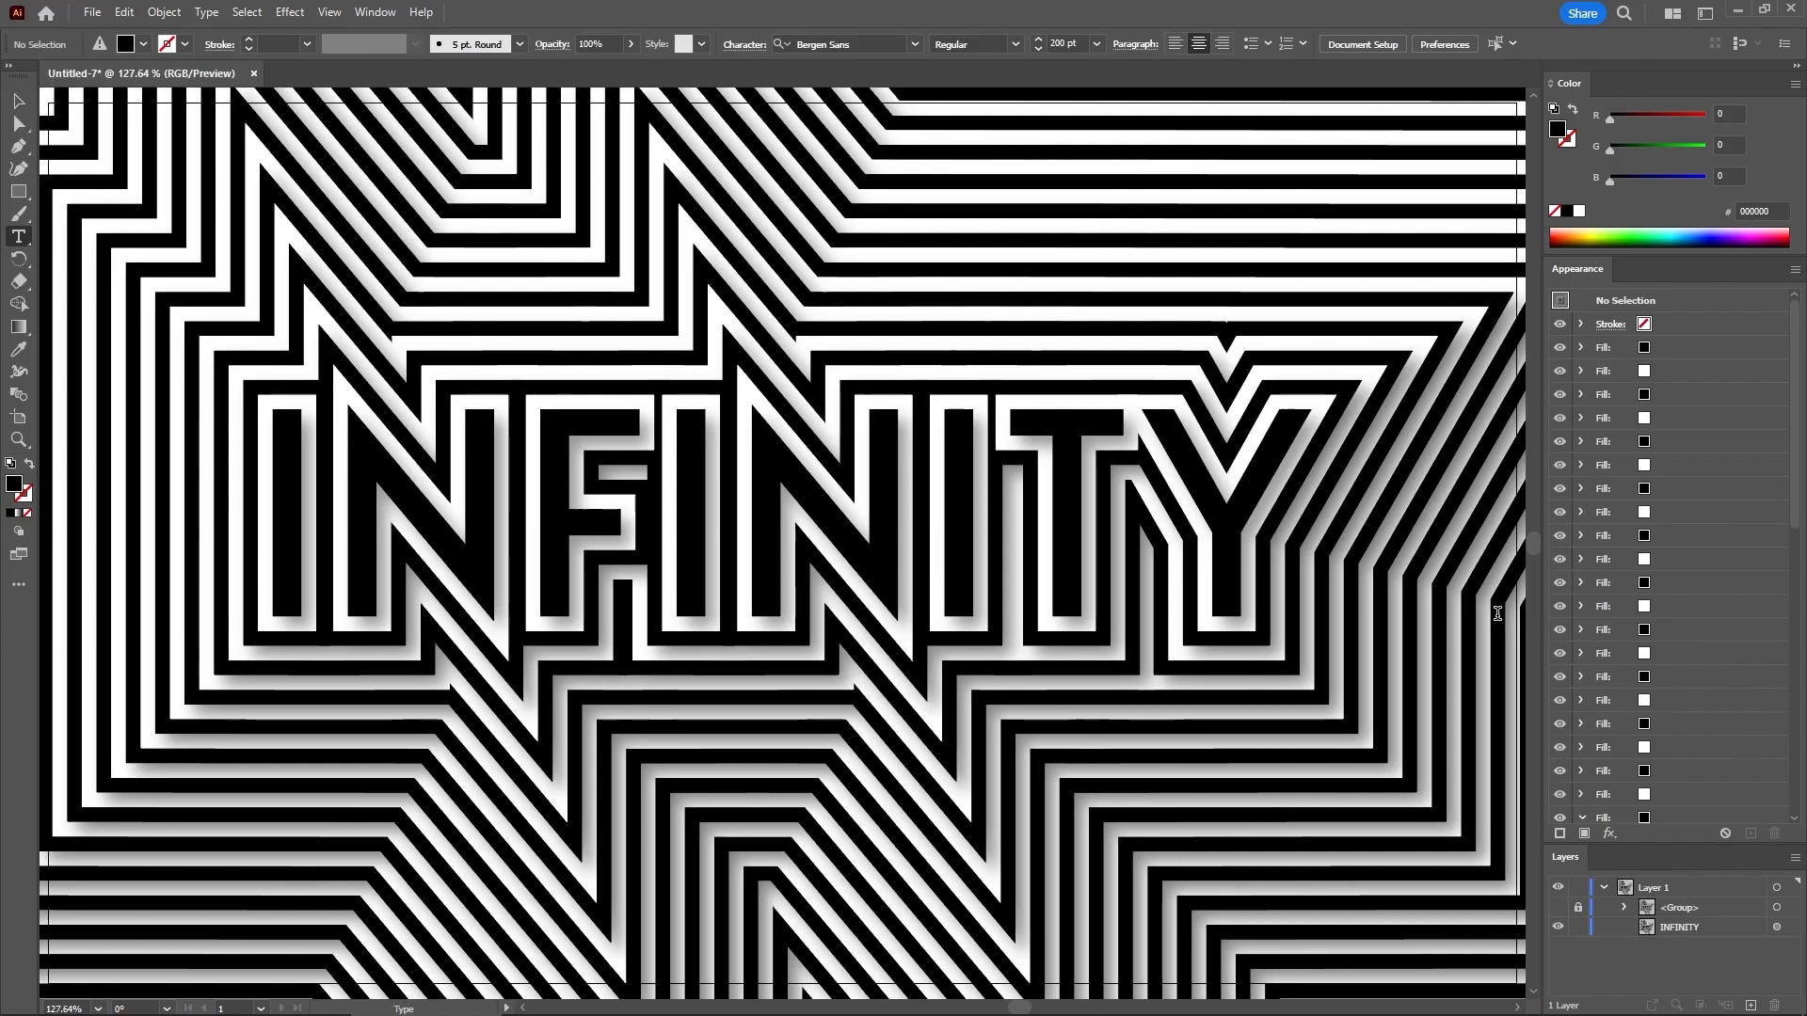
Replace the word INFINITY in the live striped text with BEYOND
drag(1301, 508, 168, 492)
text(BEYOND)
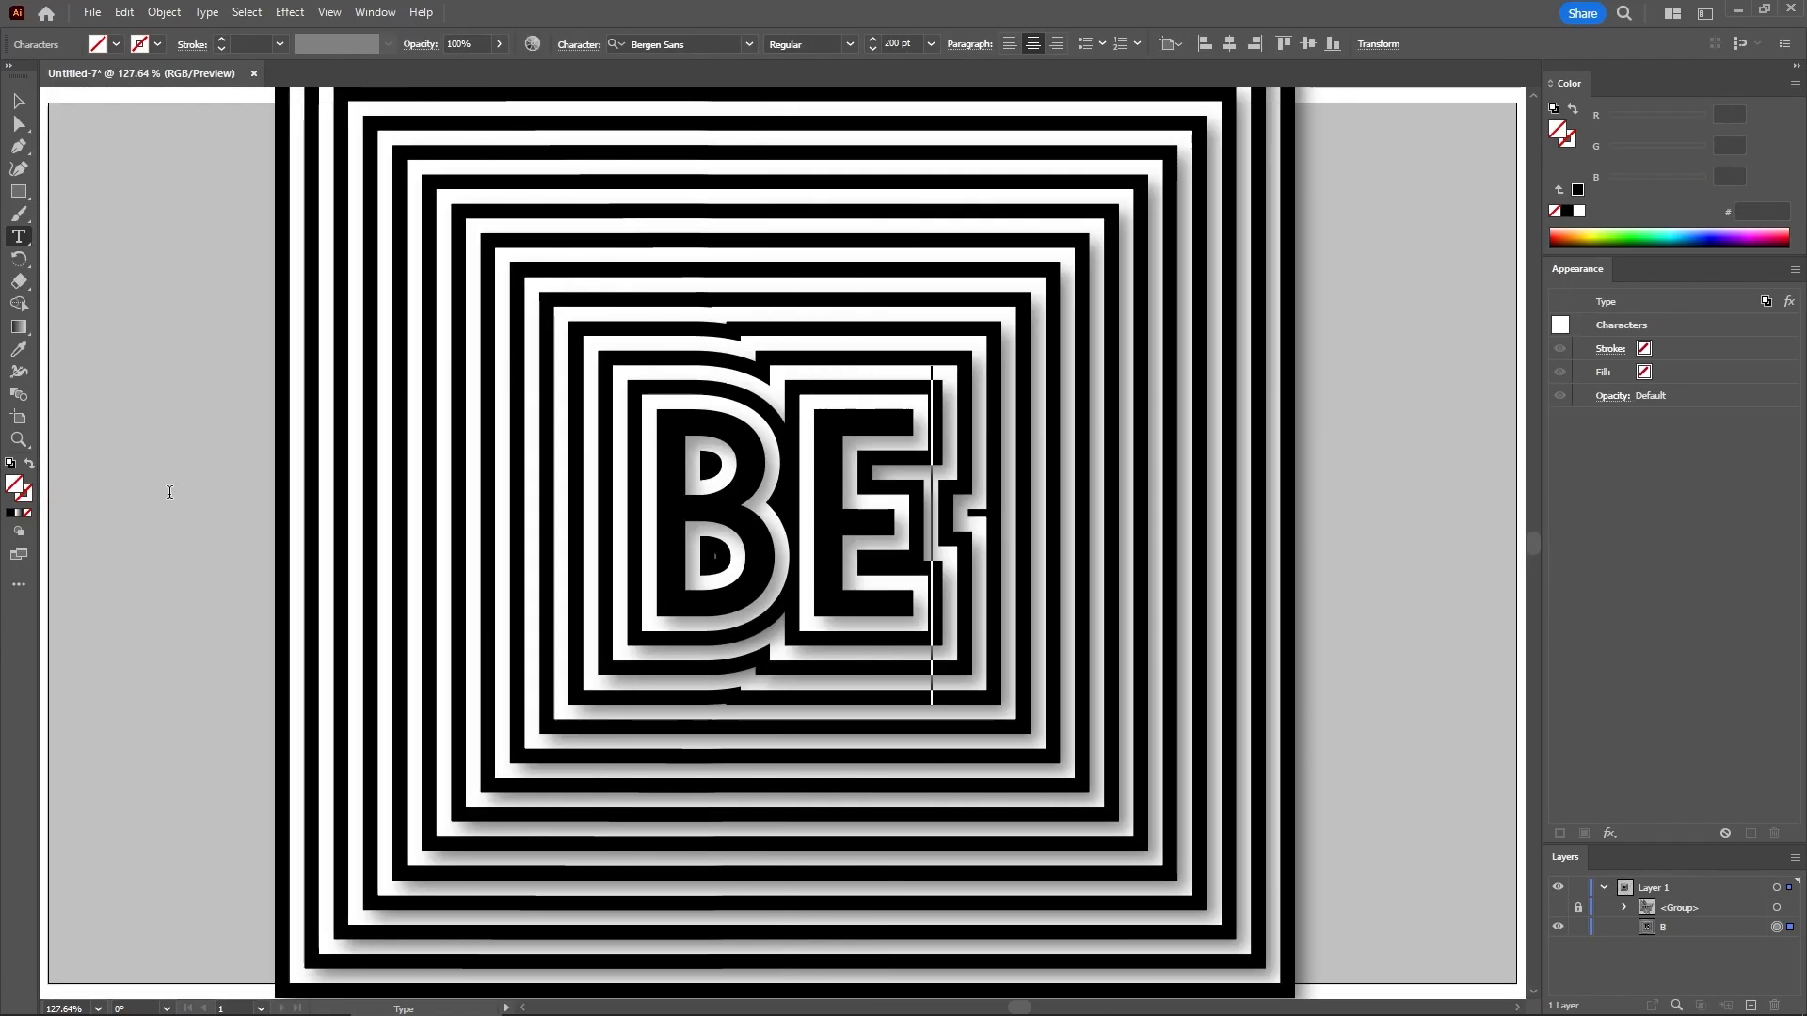